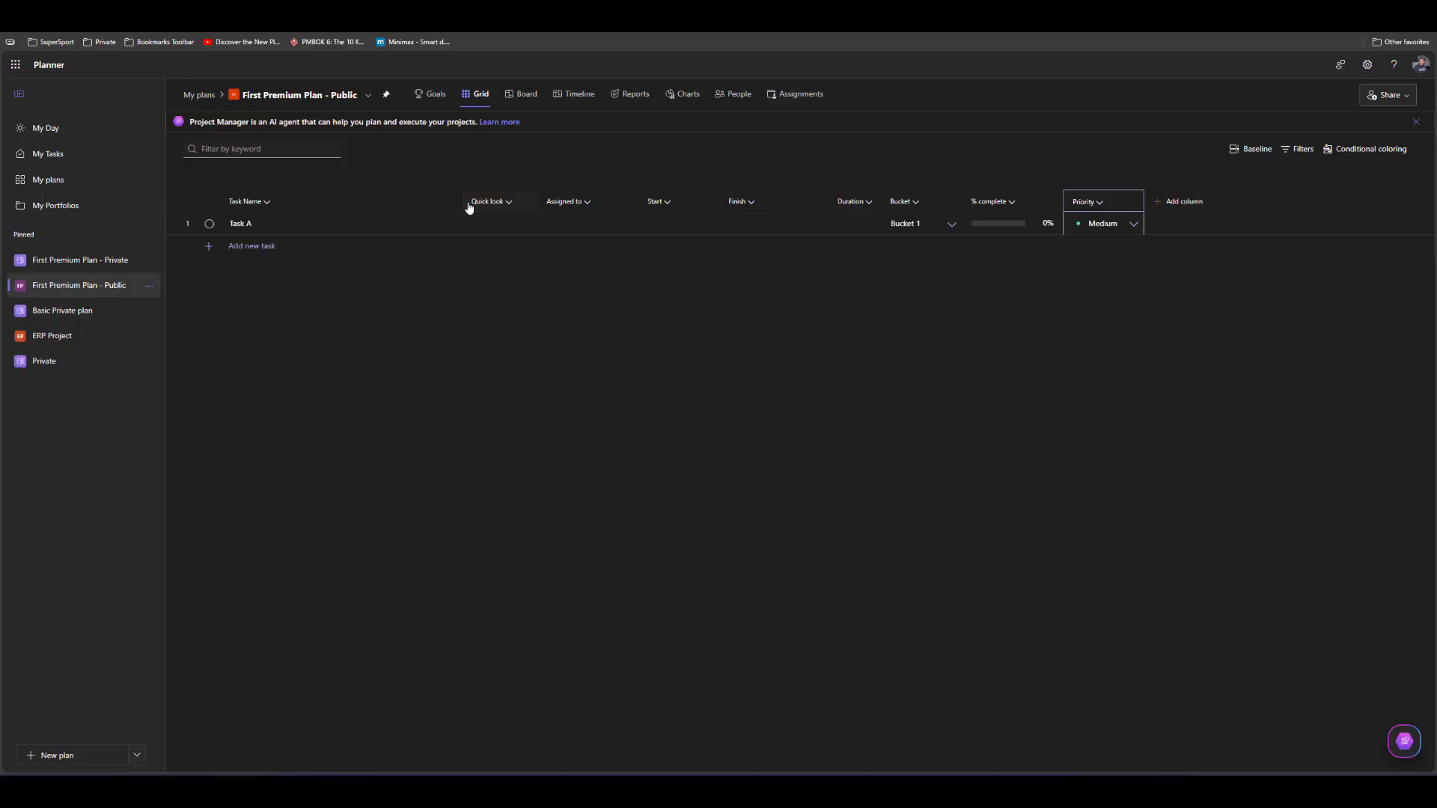
# Narrow the Task Name column and move the Quick look column behind the Assigned to column
pyautogui.moveTo(461, 202); pyautogui.dragTo(421, 204)
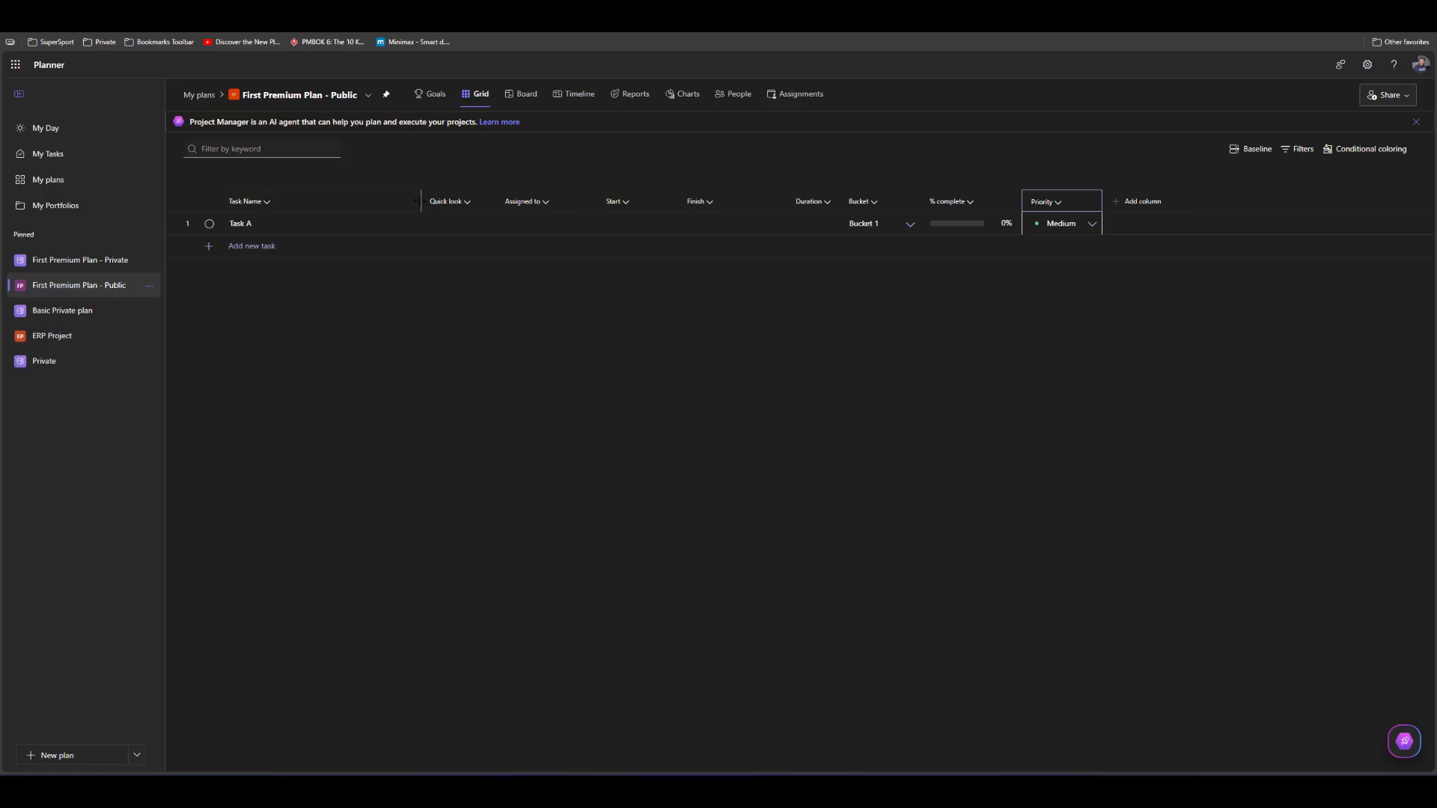
pyautogui.moveTo(417, 201); pyautogui.dragTo(569, 208)
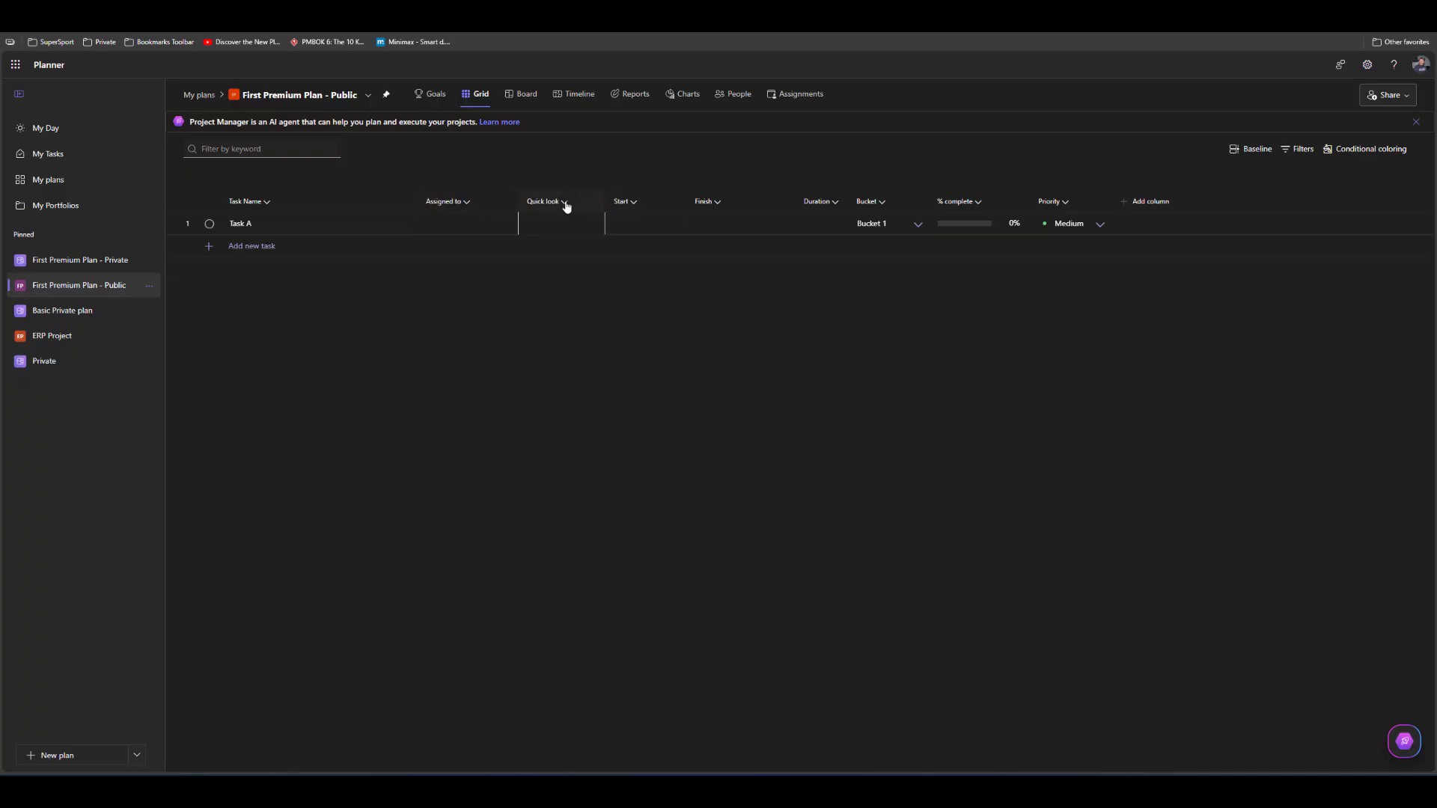
# Remove the Quick look column from the grid and add it back between Task Name and Assigned to
pyautogui.click(566, 204)
pyautogui.click(554, 234)
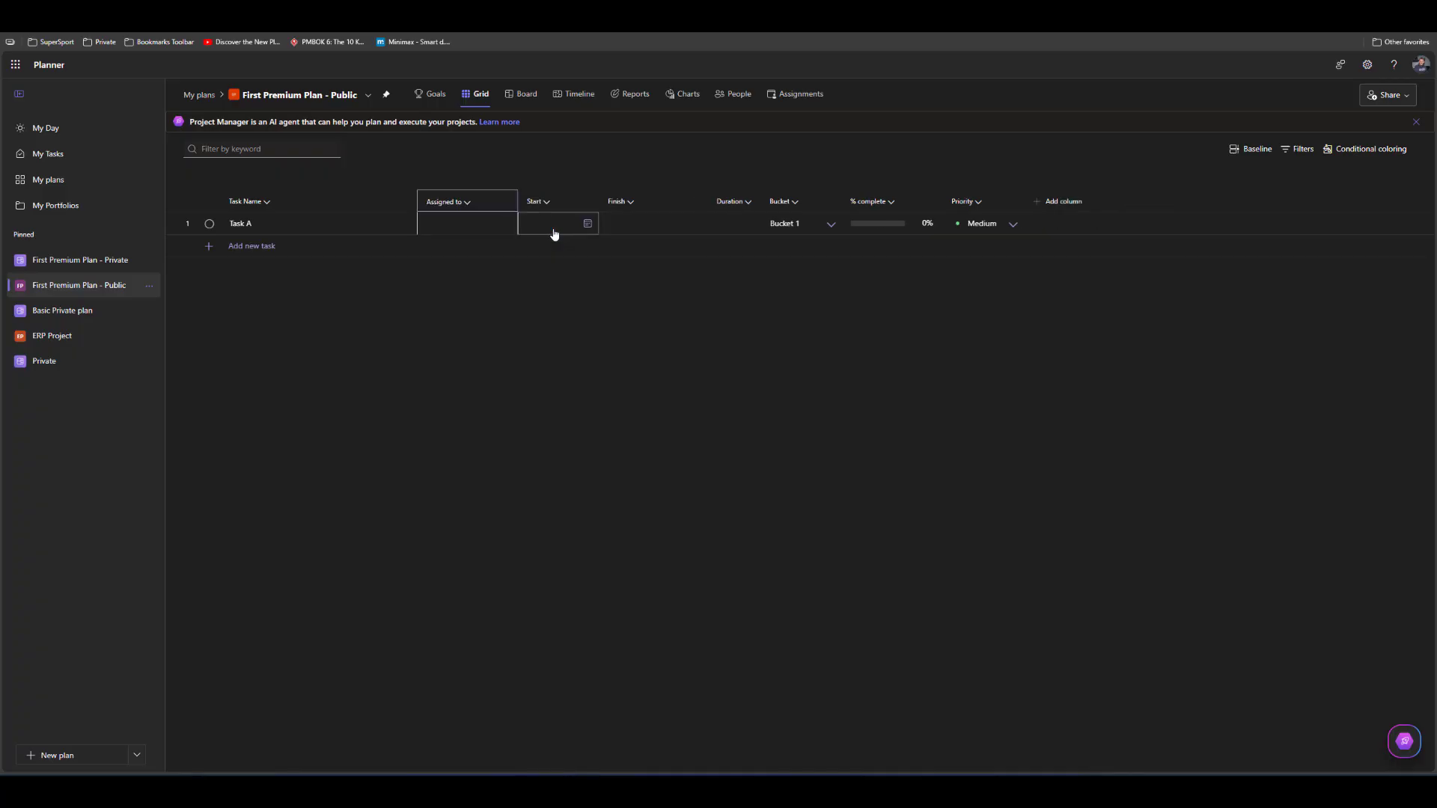
pyautogui.click(1067, 205)
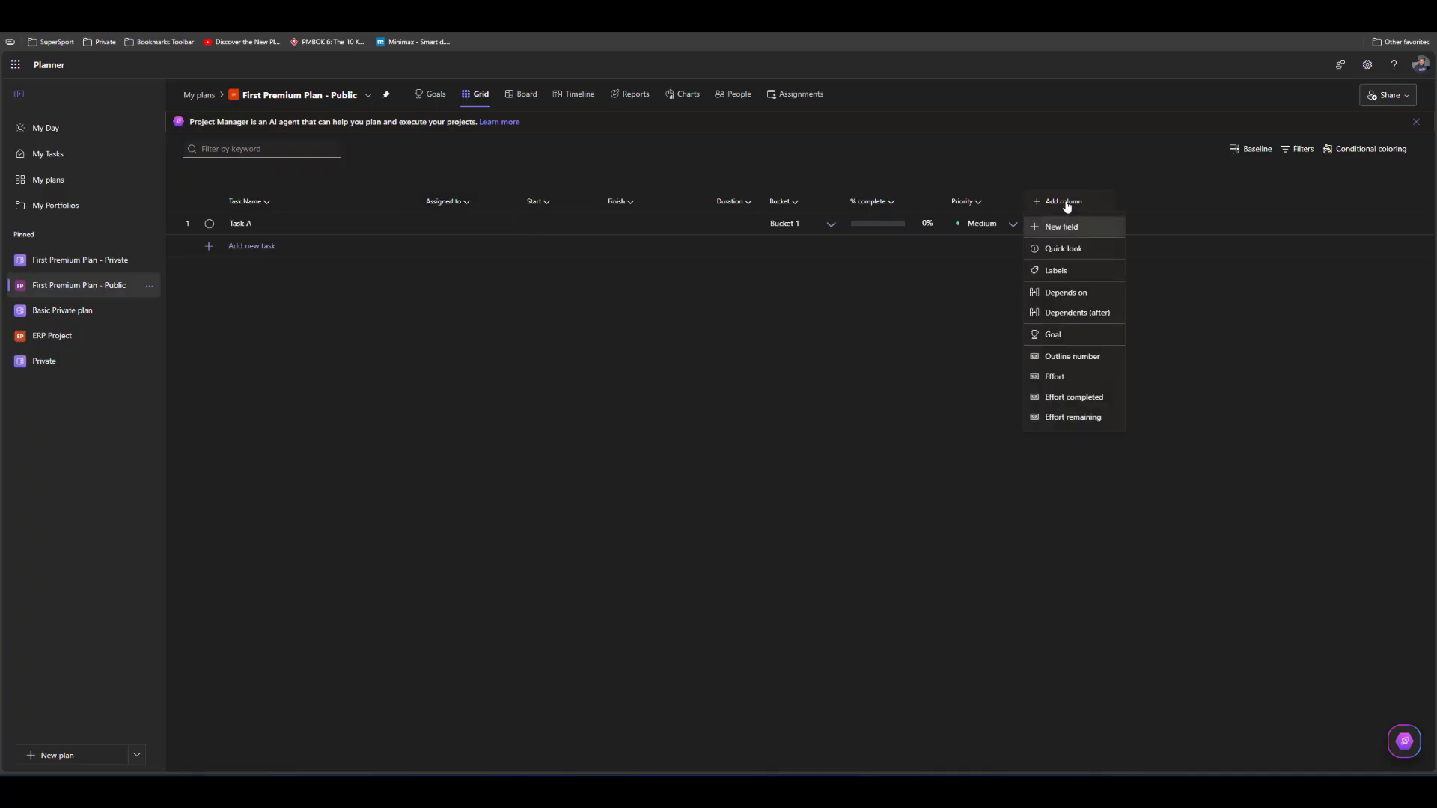
pyautogui.click(1071, 249)
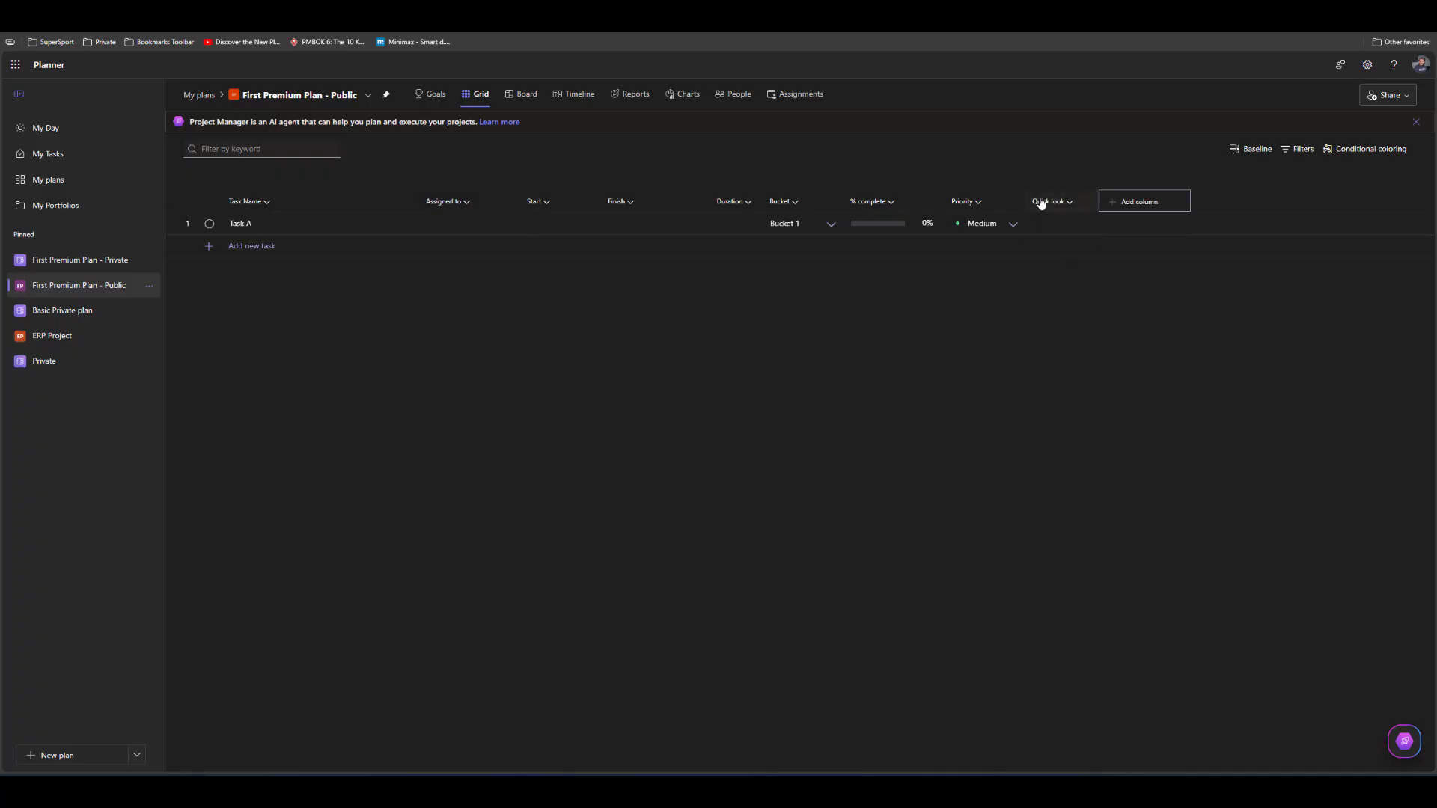
pyautogui.moveTo(1041, 200); pyautogui.dragTo(513, 202)
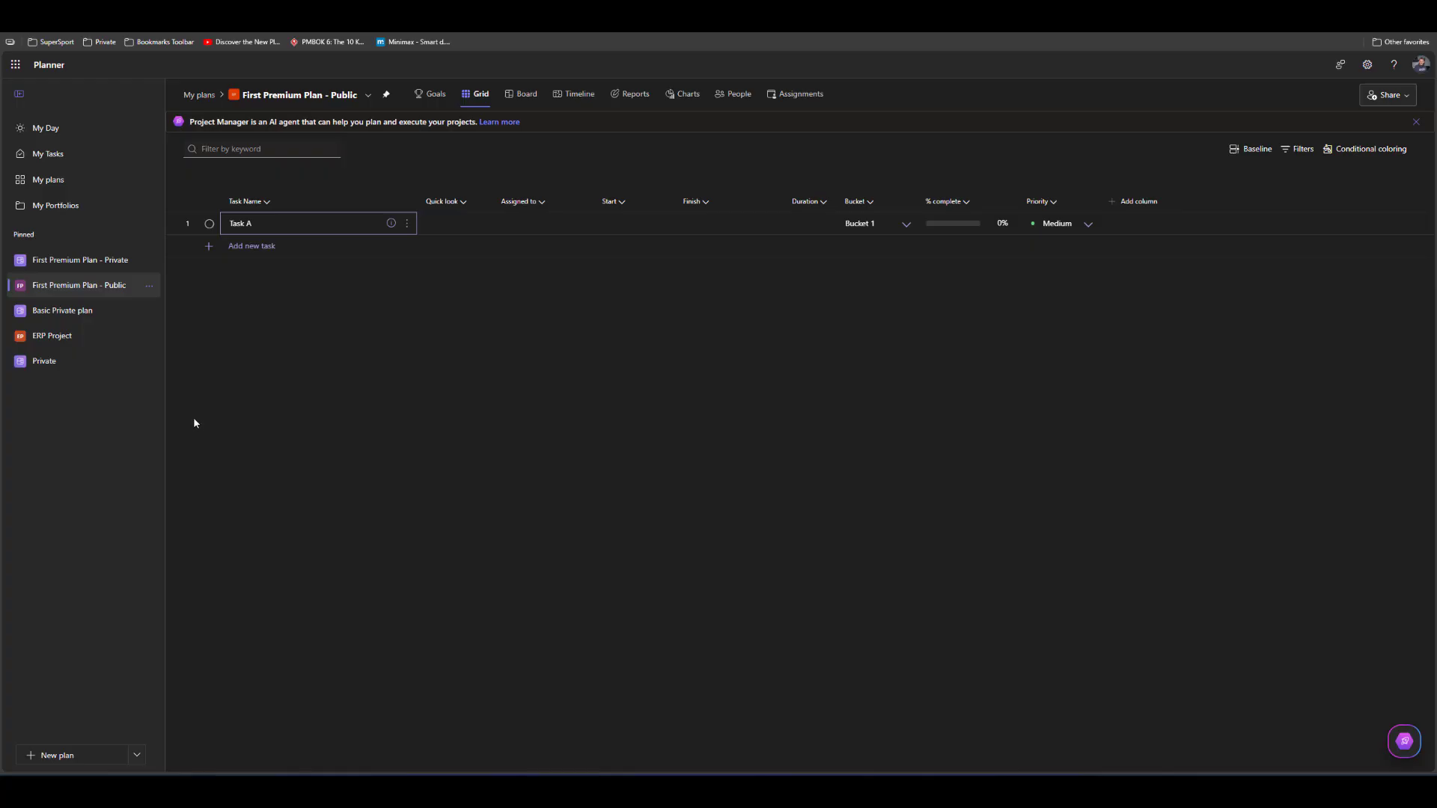
pyautogui.click(275, 231)
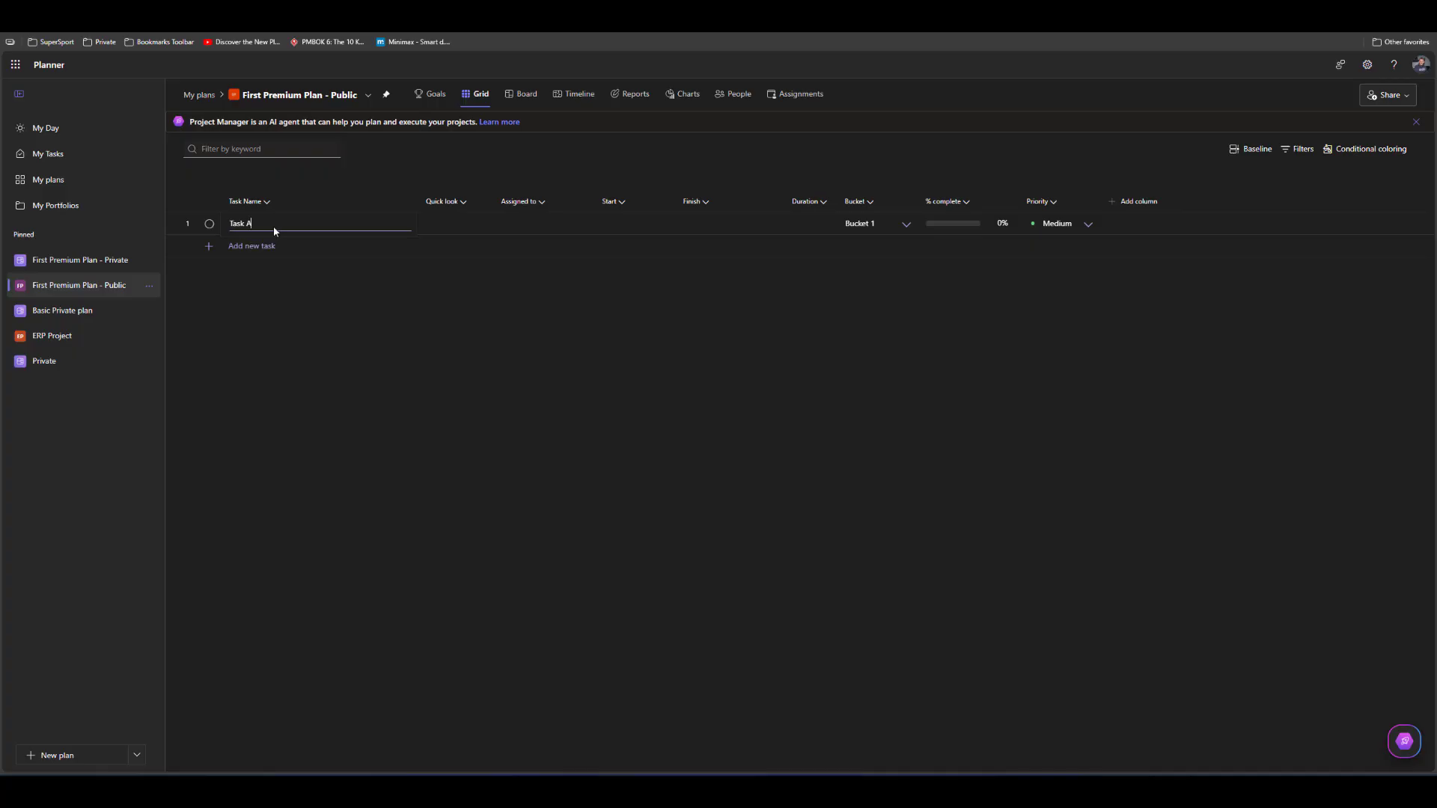
pyautogui.click(431, 227)
pyautogui.click(462, 220)
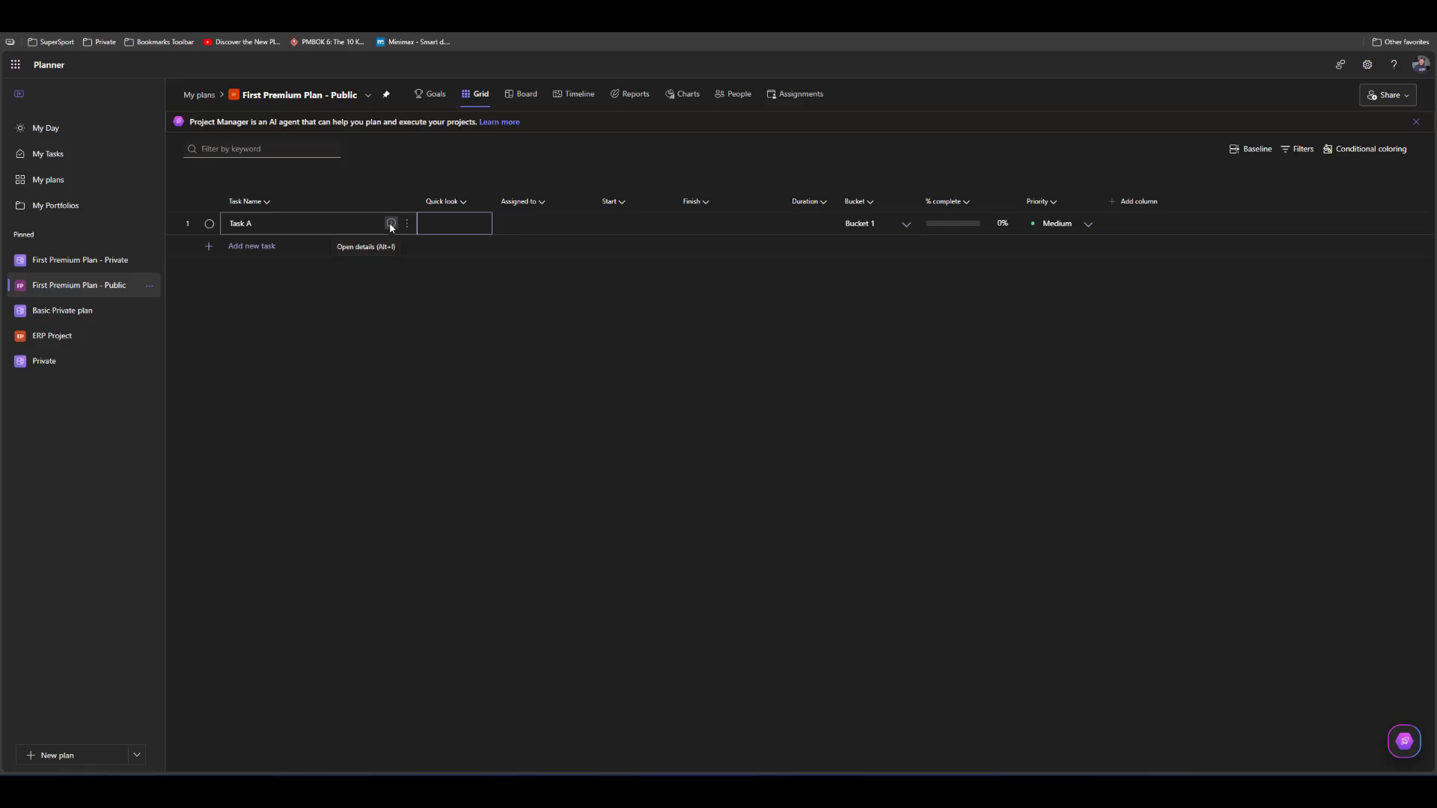
# Open Task A's details, rename the Pink label to "Risky" and apply it to the task
pyautogui.click(391, 223)
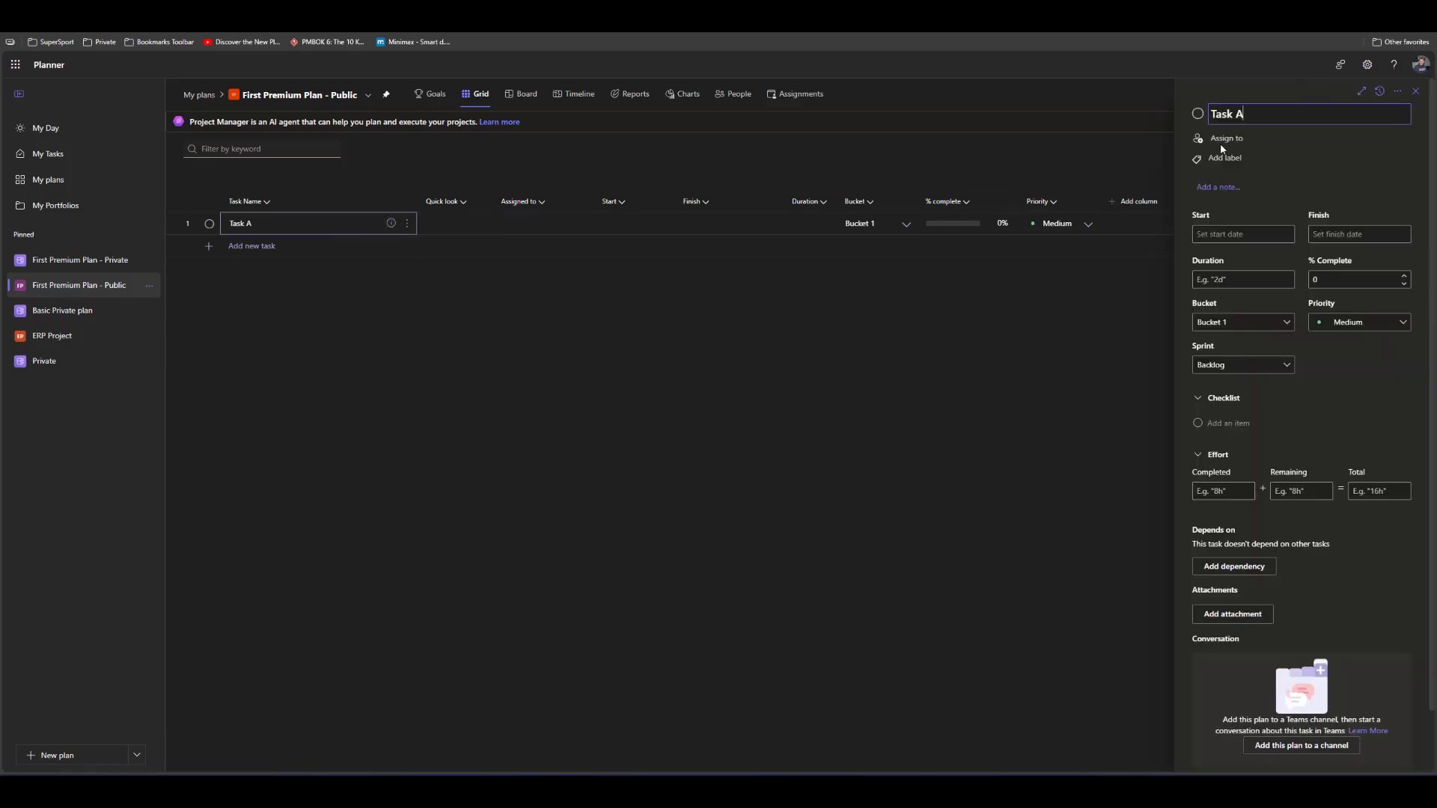
pyautogui.click(1222, 159)
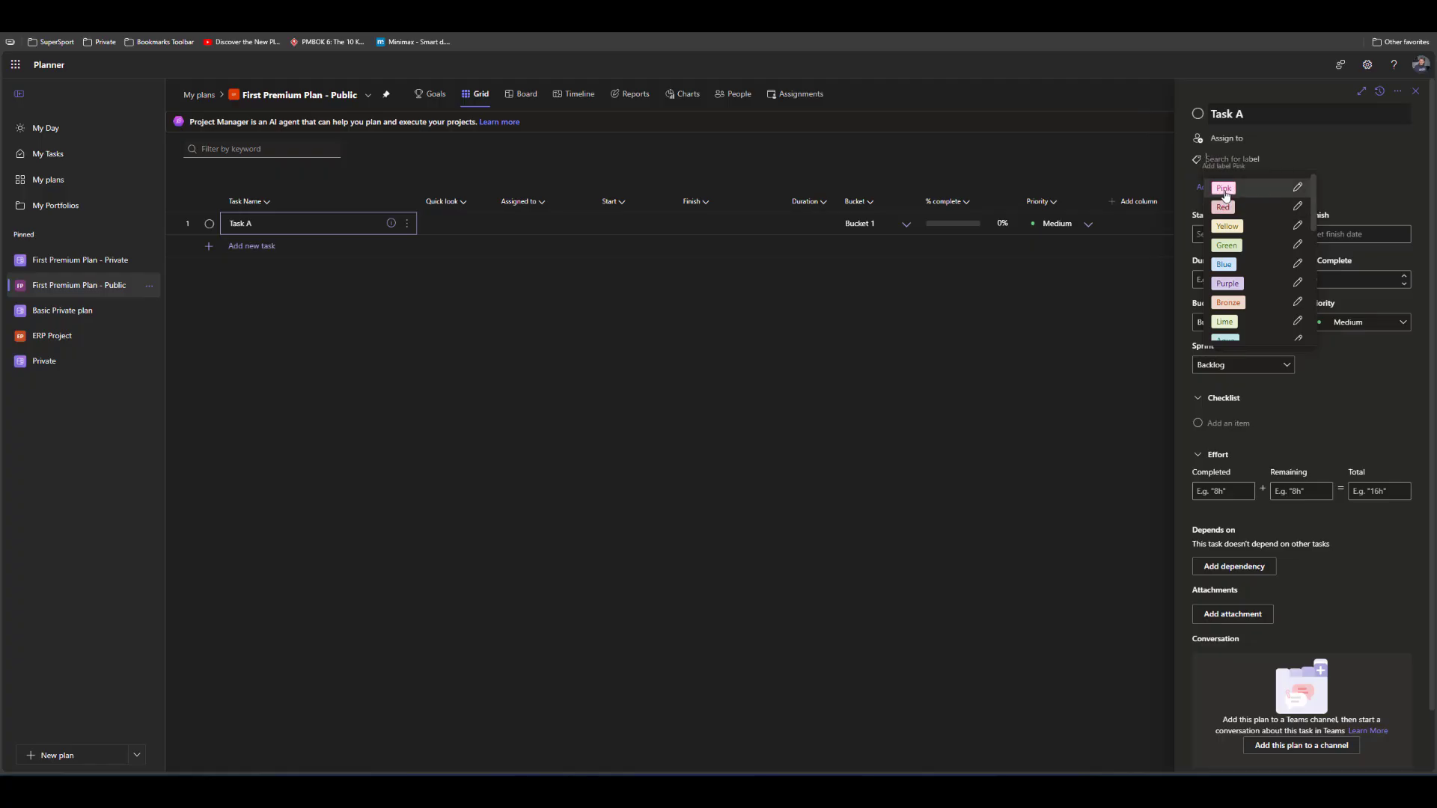
pyautogui.click(1298, 188)
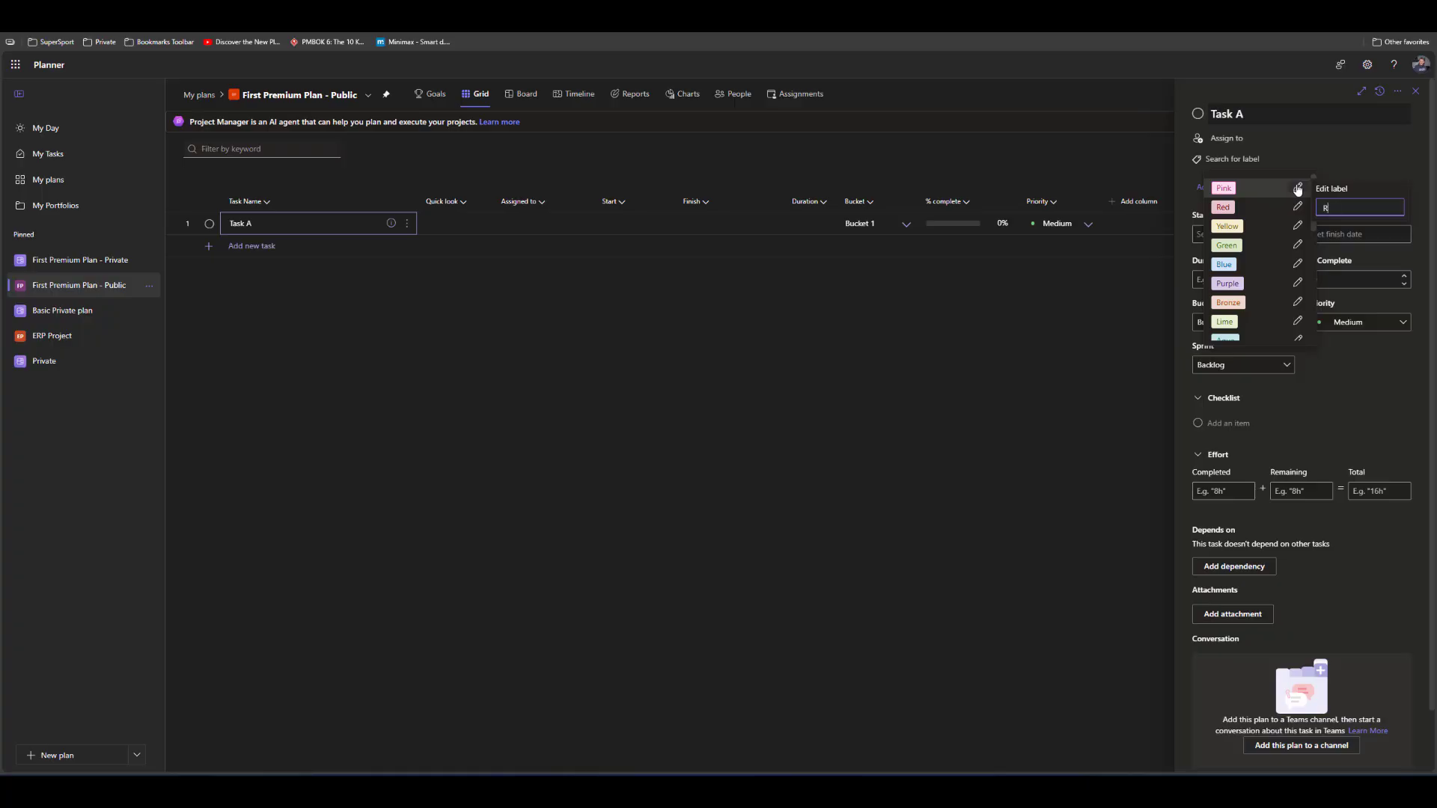
pyautogui.write('Risky')
pyautogui.press('Return')
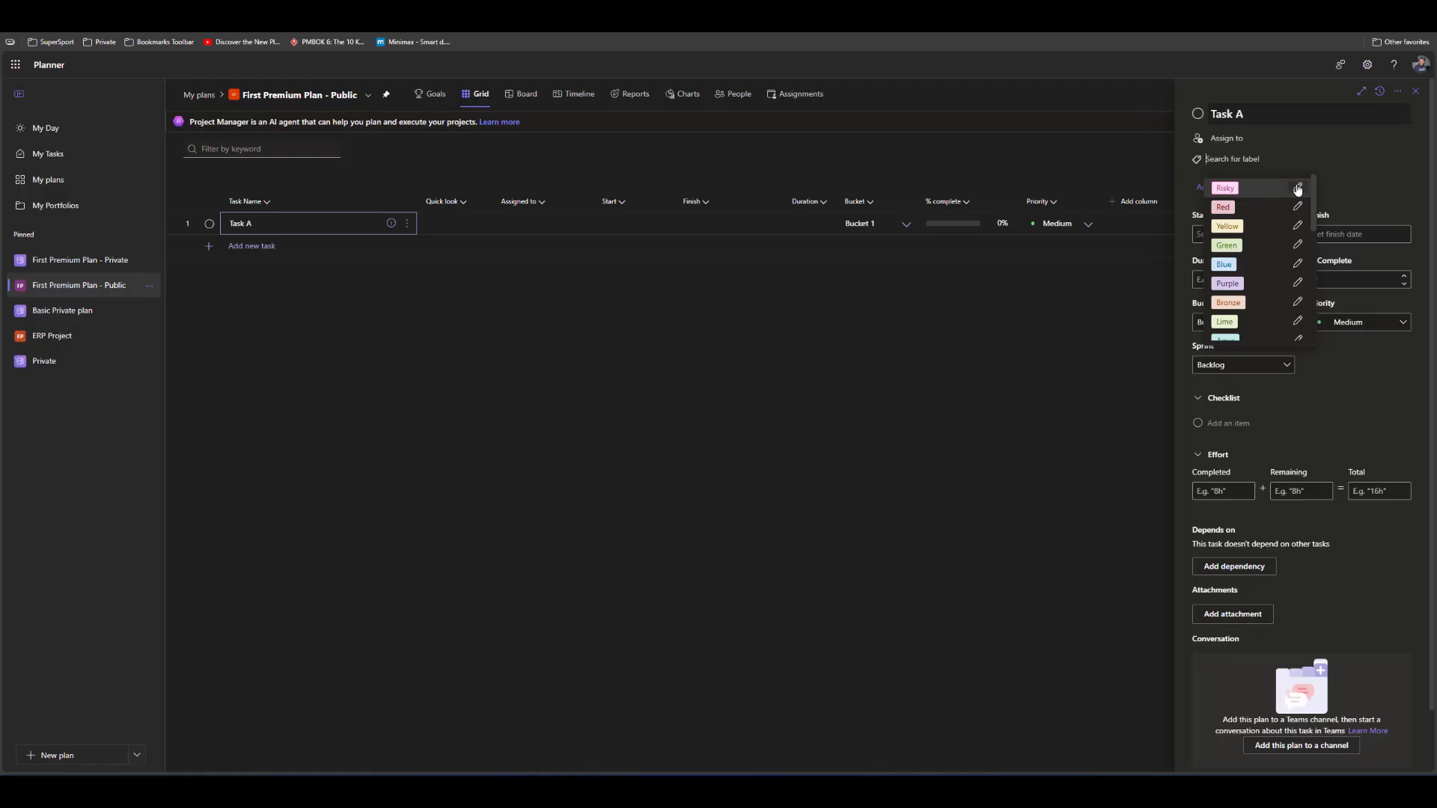
pyautogui.click(1224, 190)
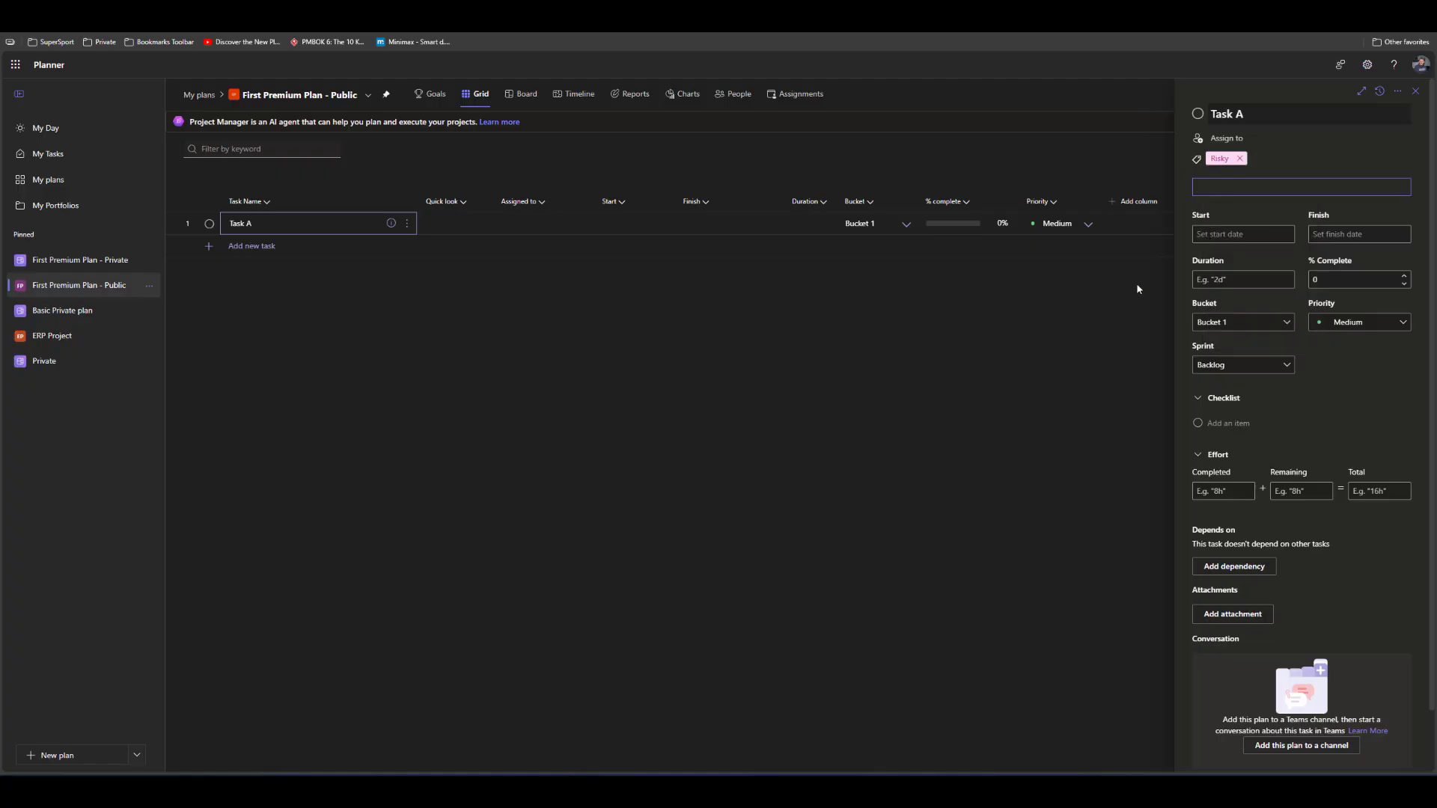
# Add the note "Task A is for Development module A" to Task A and set its duration to 5 days
pyautogui.click(1271, 163)
pyautogui.click(1226, 190)
pyautogui.write('Task A is for Development module A')
pyautogui.click(1246, 282)
pyautogui.write('5d')
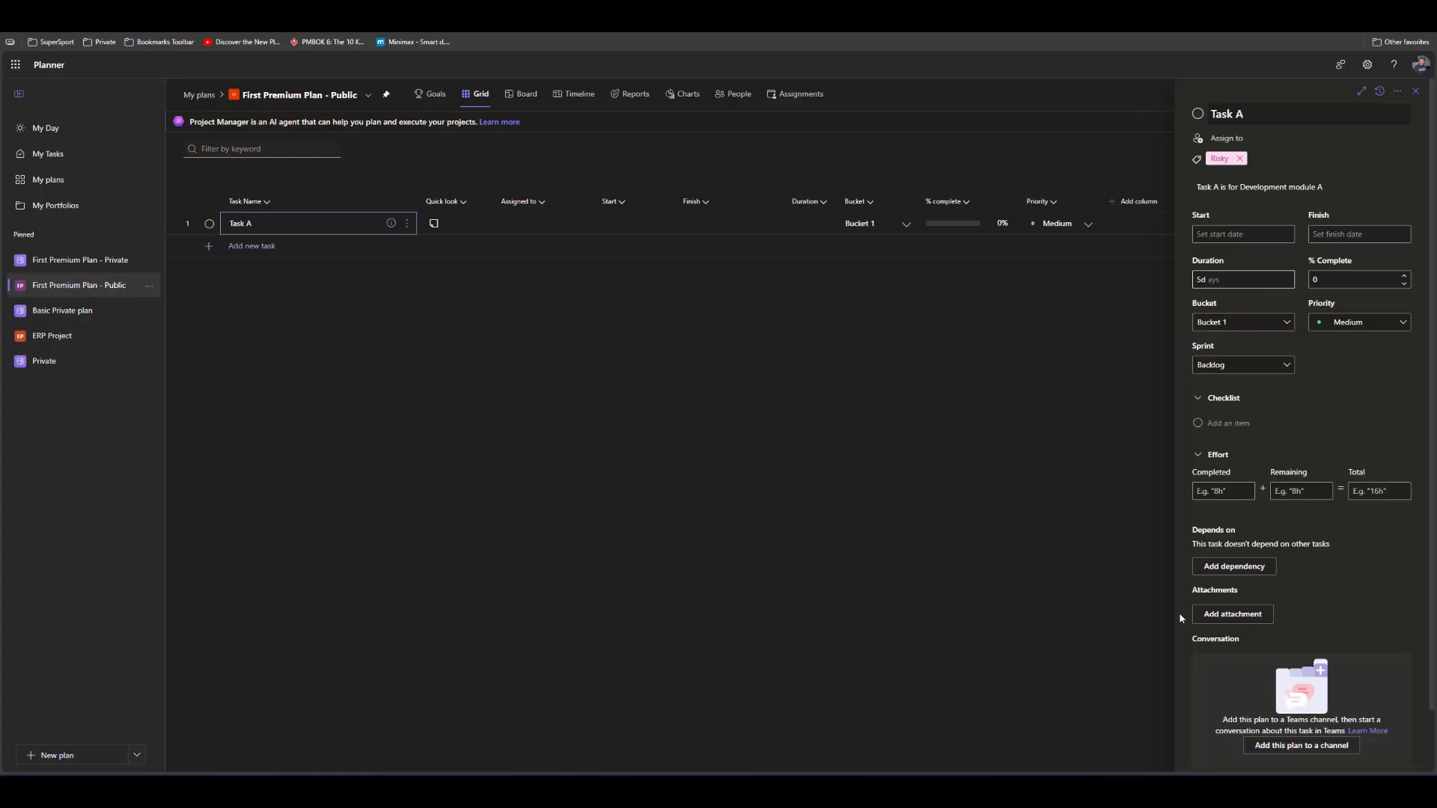
# Attach the file ACP-2024.pdf from the computer's CERTIFIKATI folder in My Documents to Task A
pyautogui.click(1248, 615)
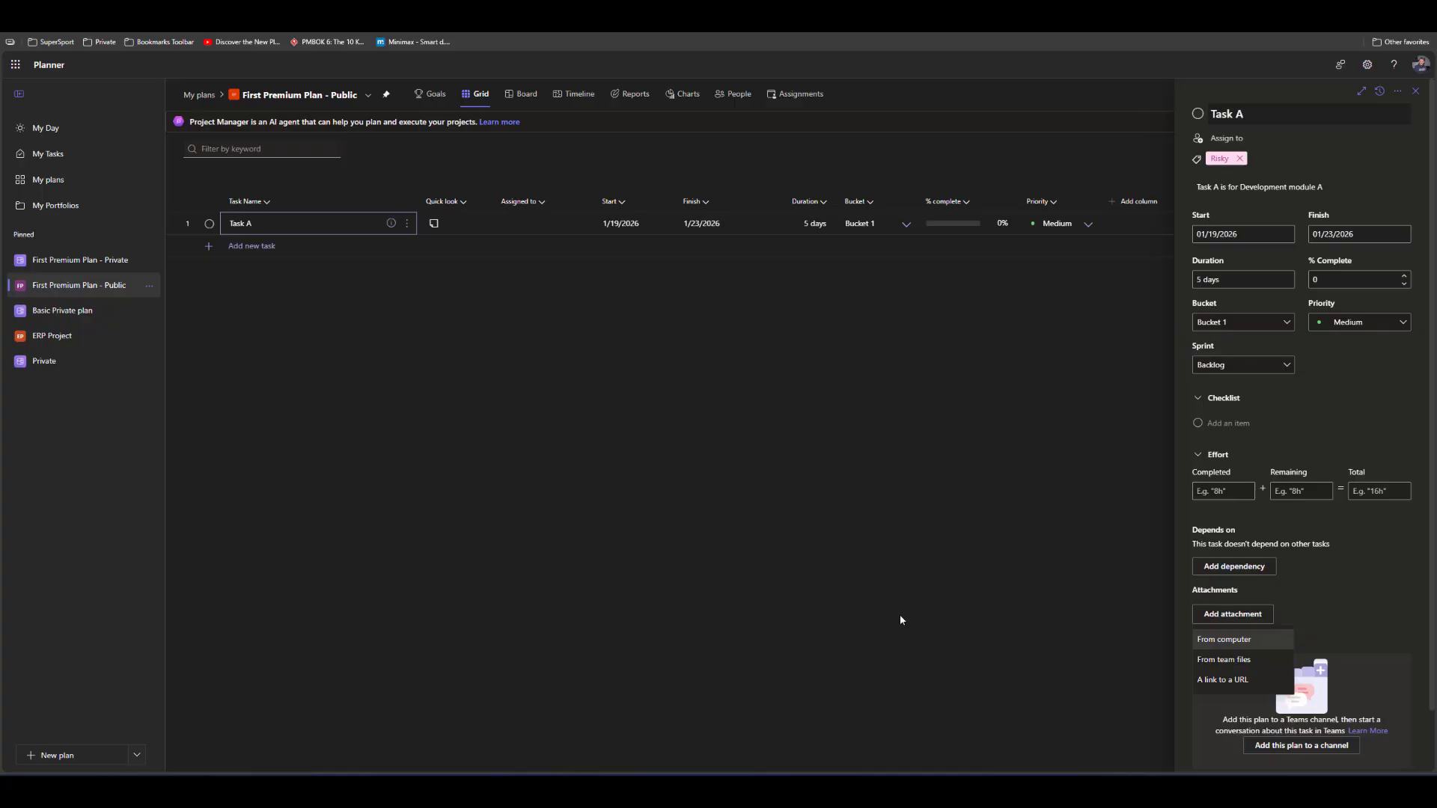
pyautogui.click(1213, 641)
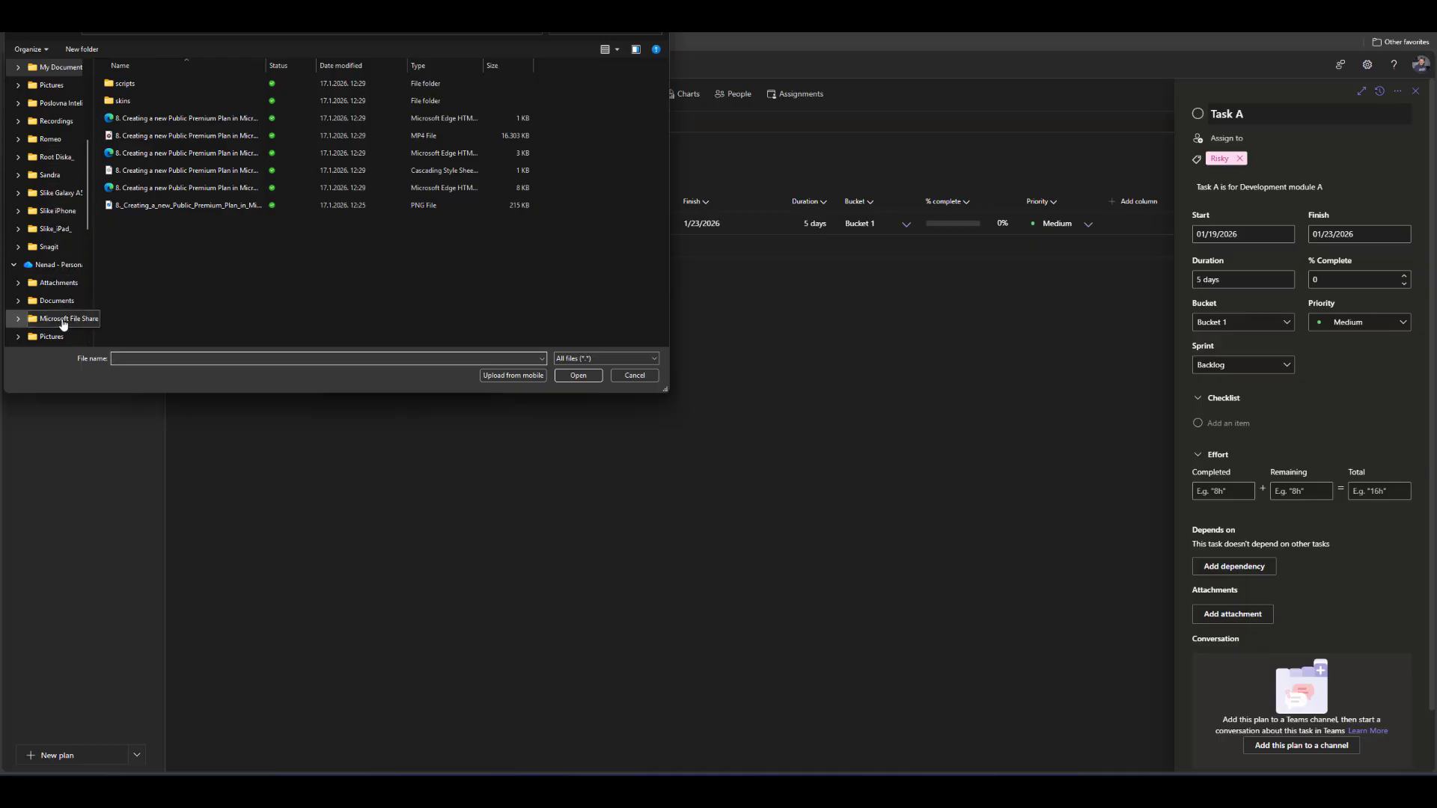
pyautogui.scroll(4, 58, 140)
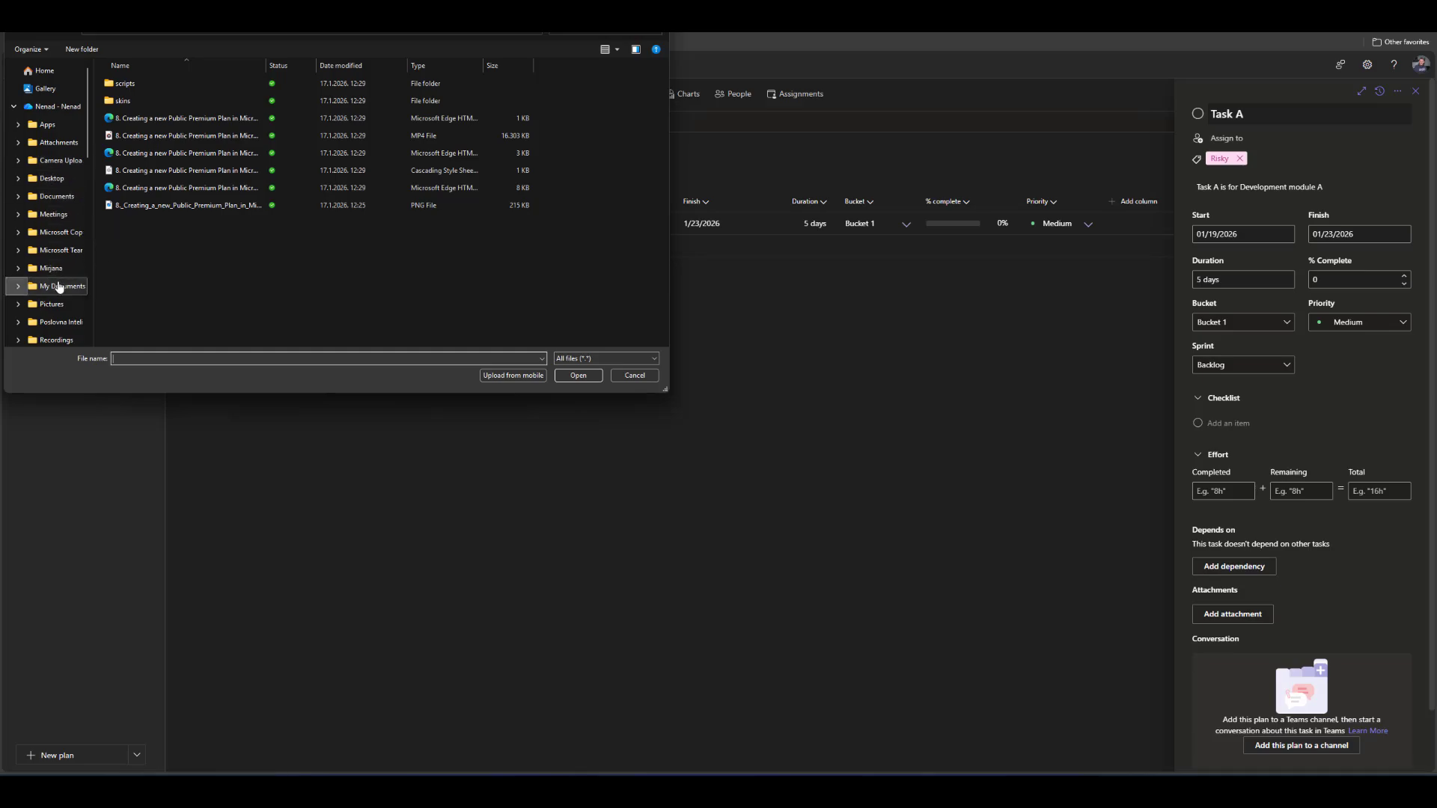
pyautogui.click(60, 286)
pyautogui.scroll(-3, 133, 206)
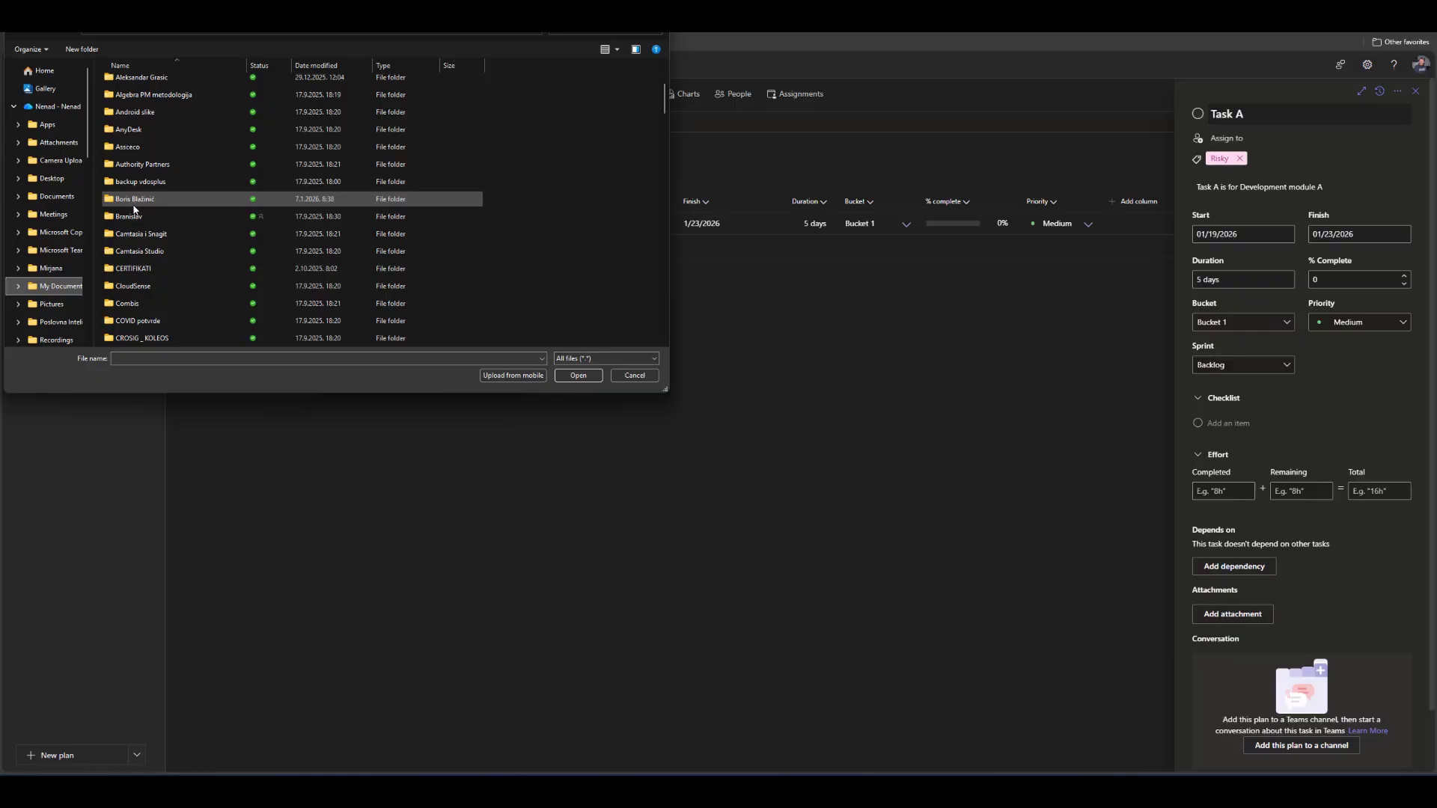
pyautogui.doubleClick(128, 269)
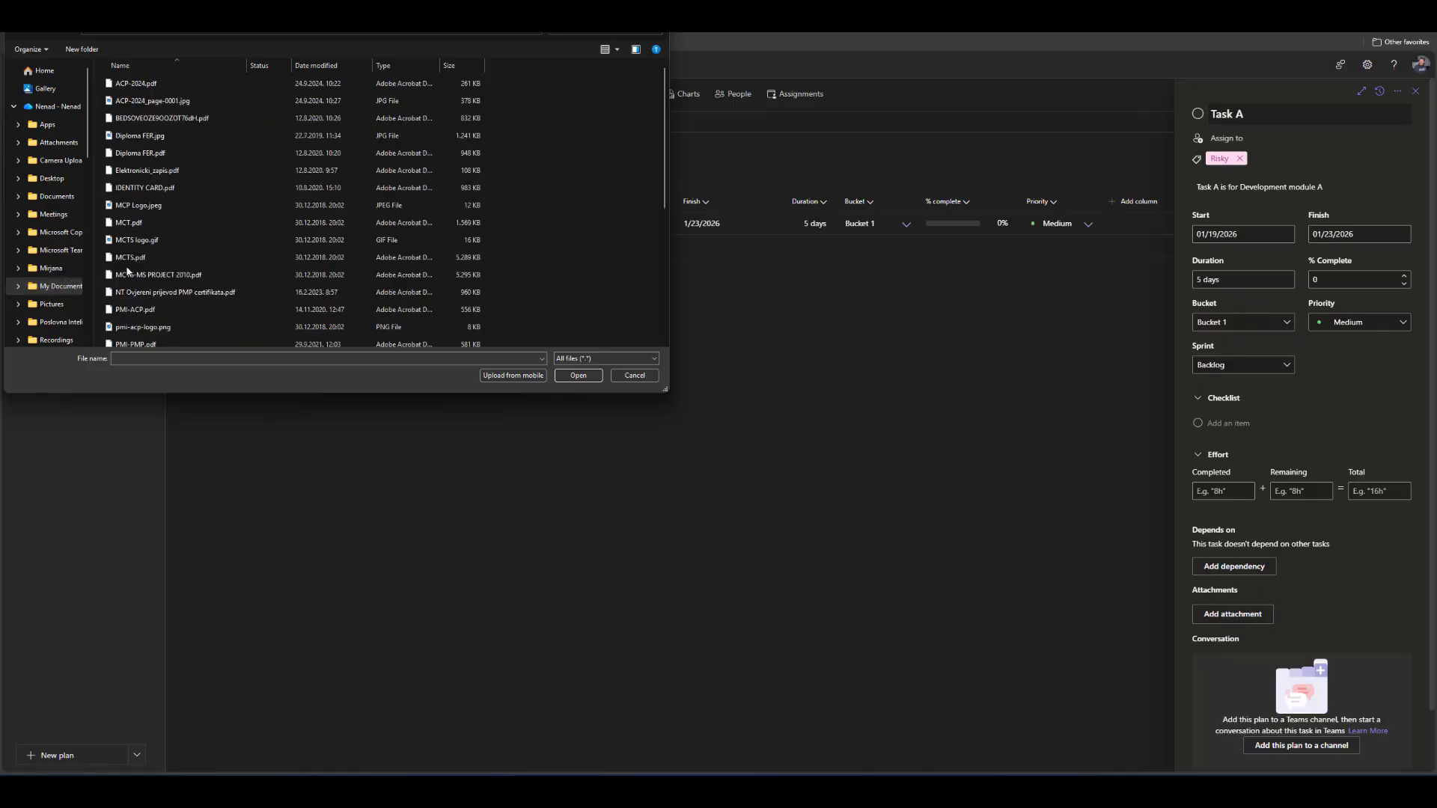
pyautogui.doubleClick(135, 83)
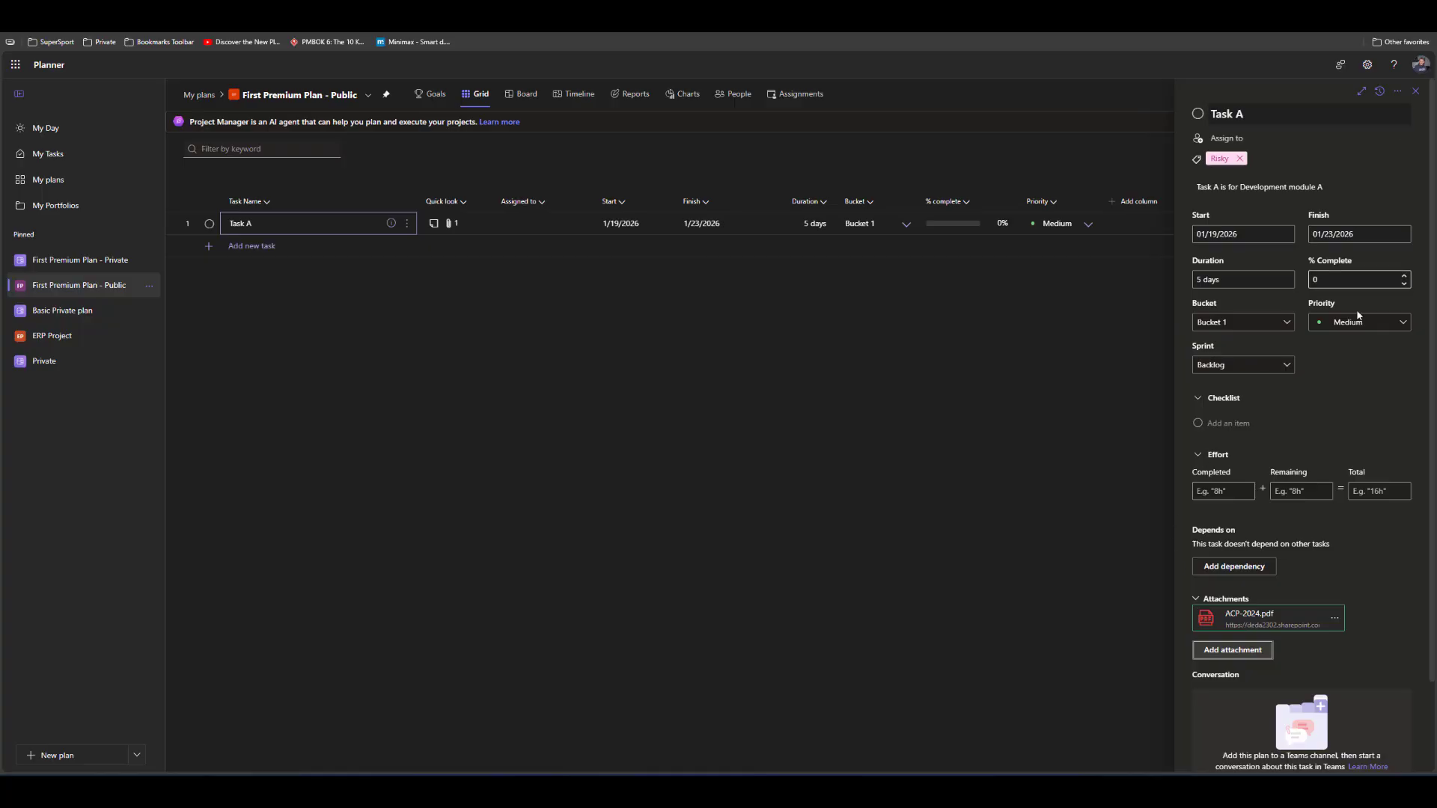
# Add the checklist item "Create new Screen" to Task A
pyautogui.scroll(-1, 1282, 461)
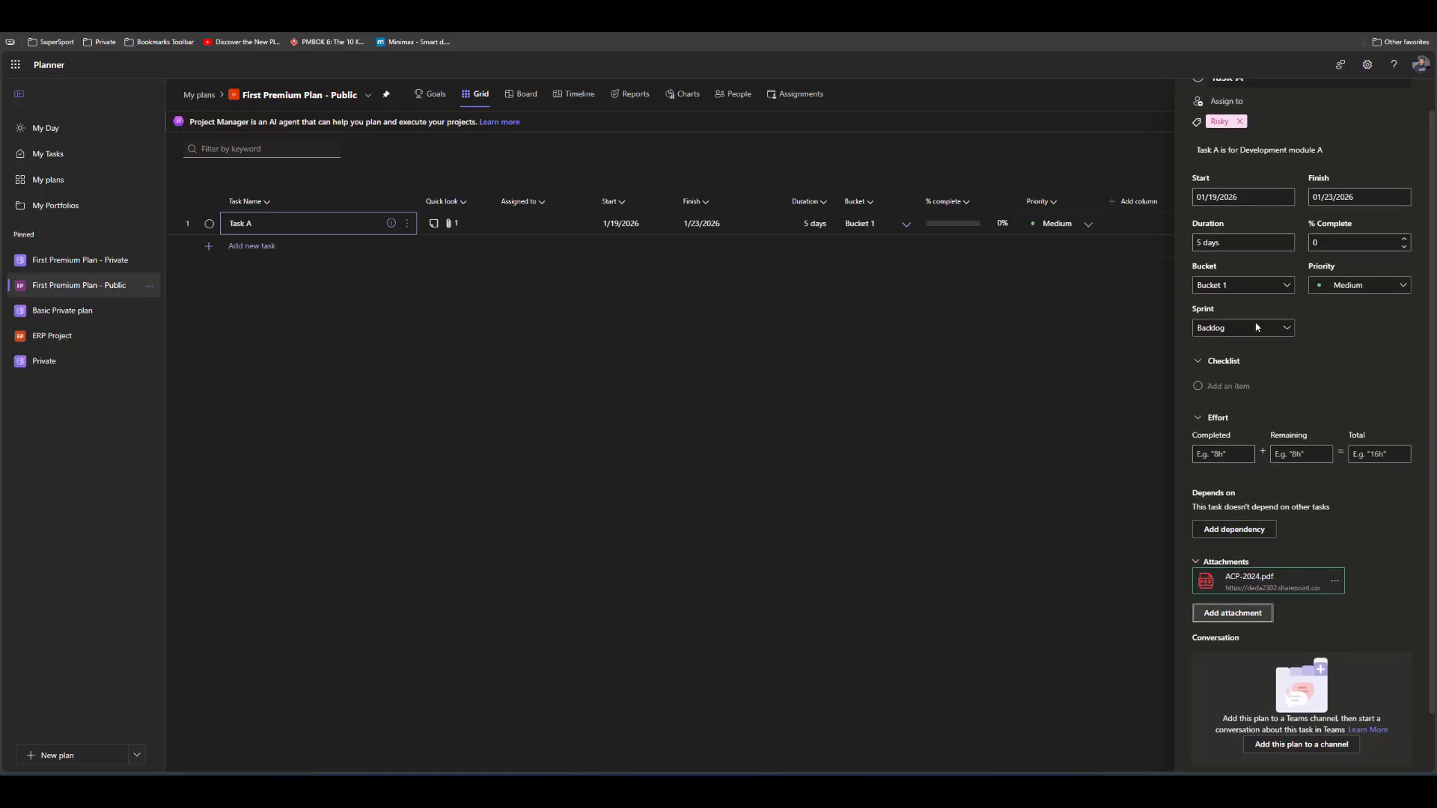
pyautogui.scroll(1, 1269, 385)
pyautogui.click(1229, 423)
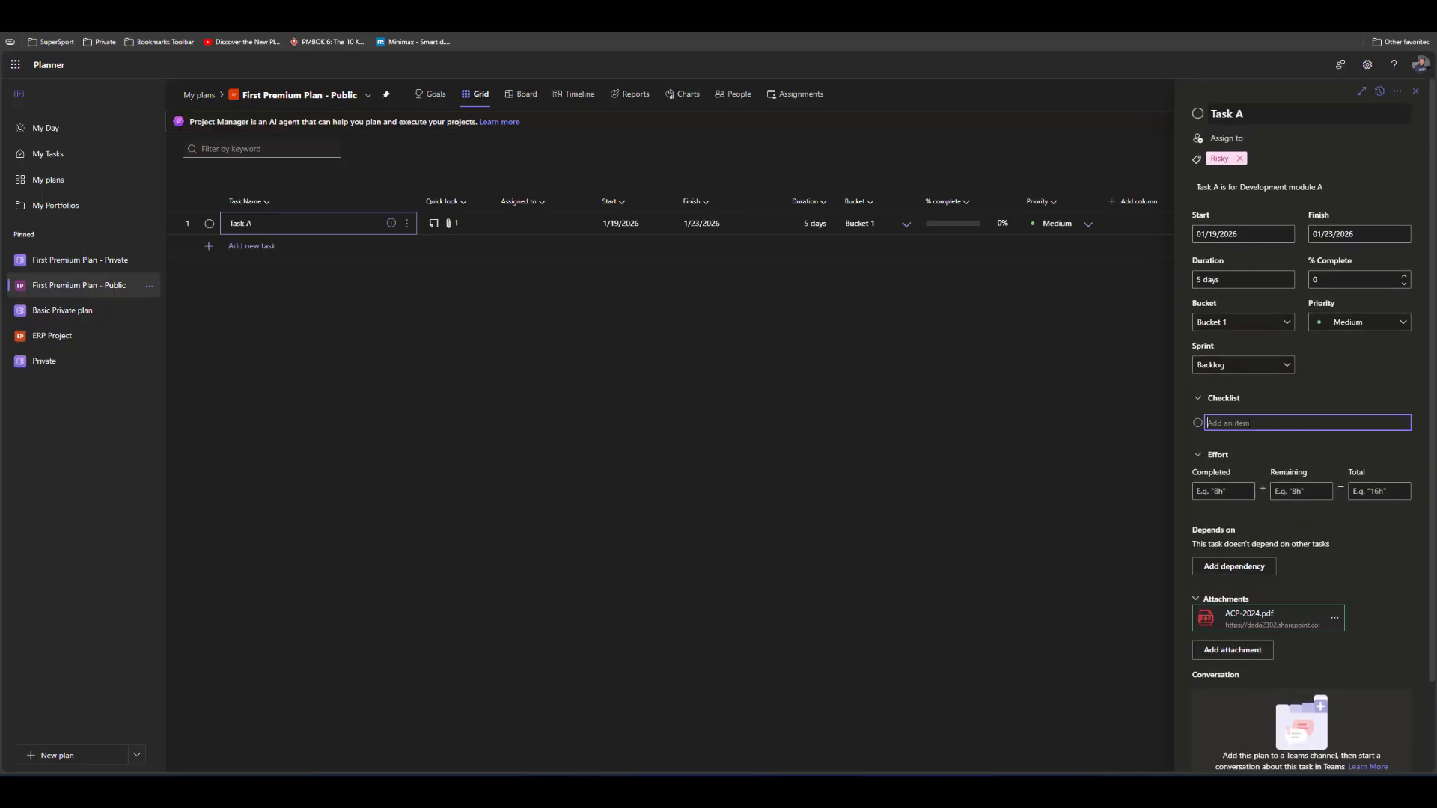
pyautogui.write('Create new Screen')
pyautogui.press('Return')
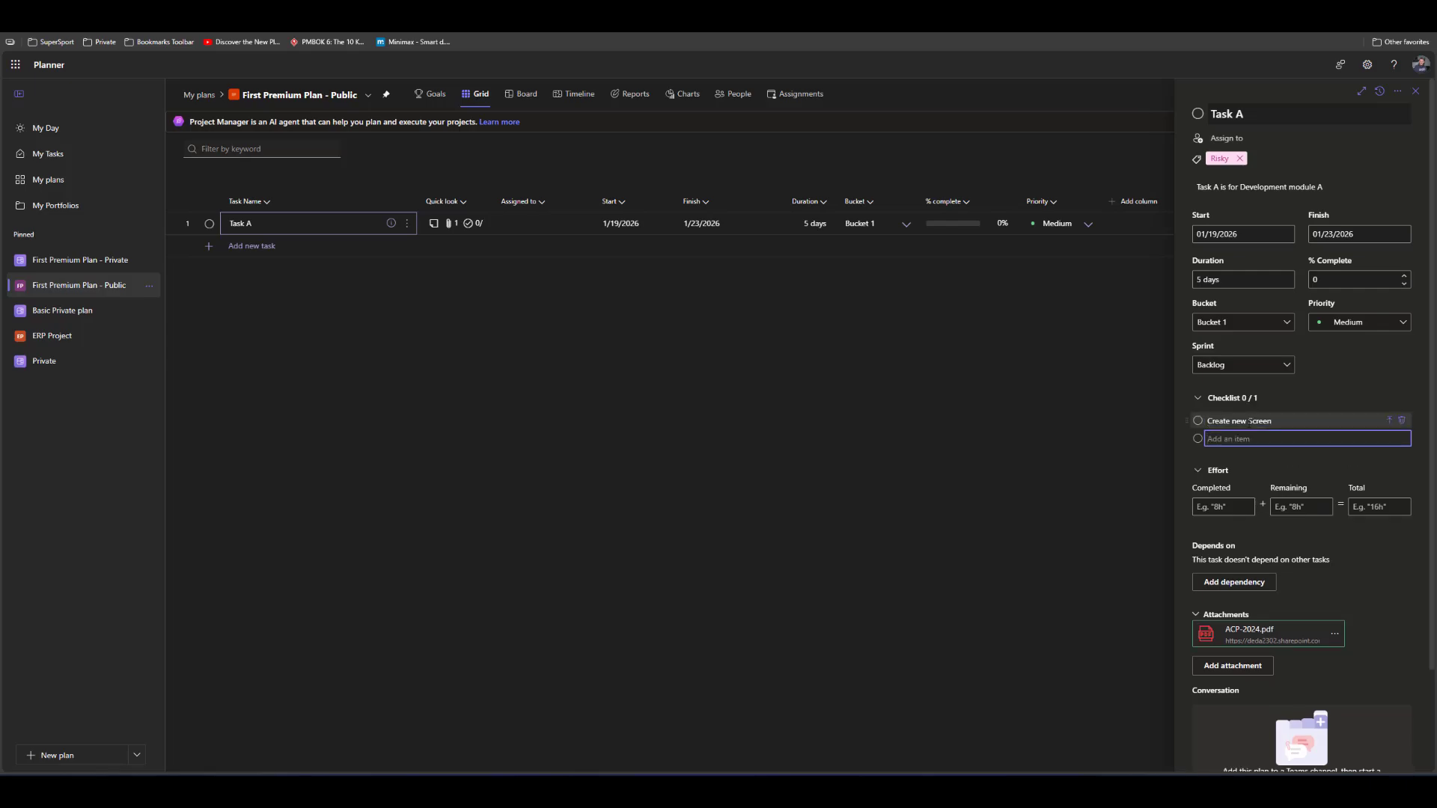
# Add a second checklist item, "Develop Enter Buttond", to Task A and close the task's details
pyautogui.write('Develop Enter Buttond')
pyautogui.press('Return')
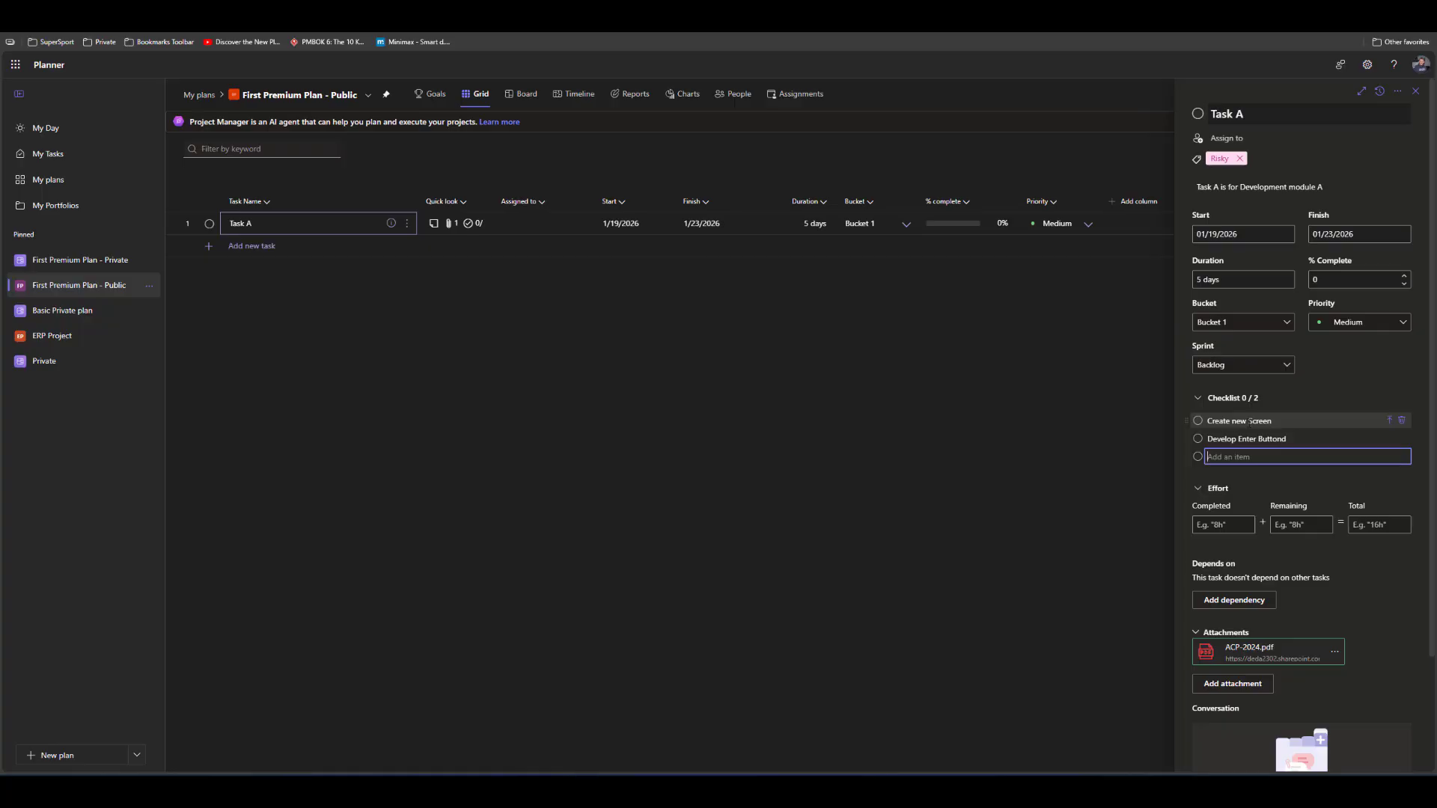
pyautogui.click(1287, 440)
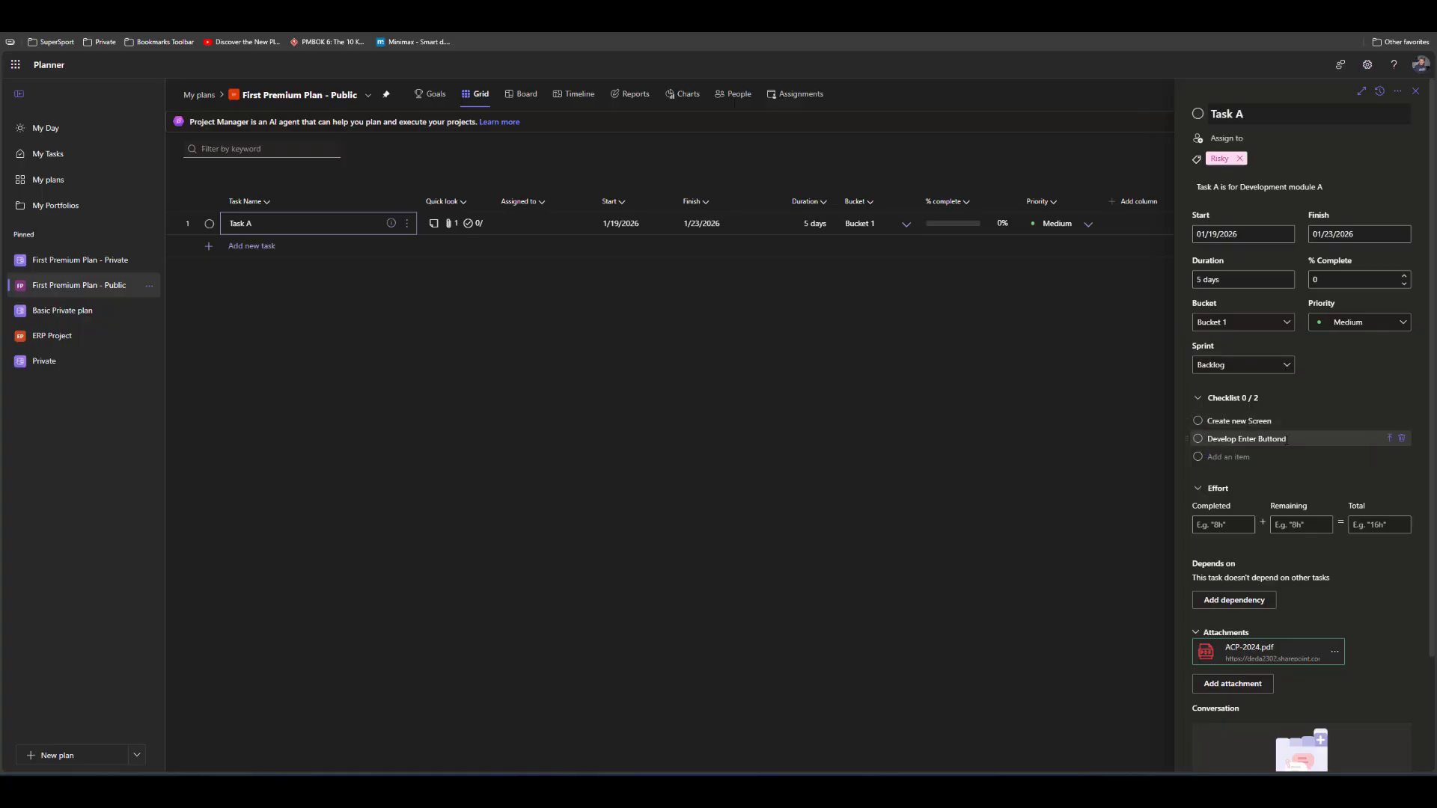
pyautogui.hotkey('ctrl', 'a')
pyautogui.press('BackSpace')
pyautogui.click(1415, 91)
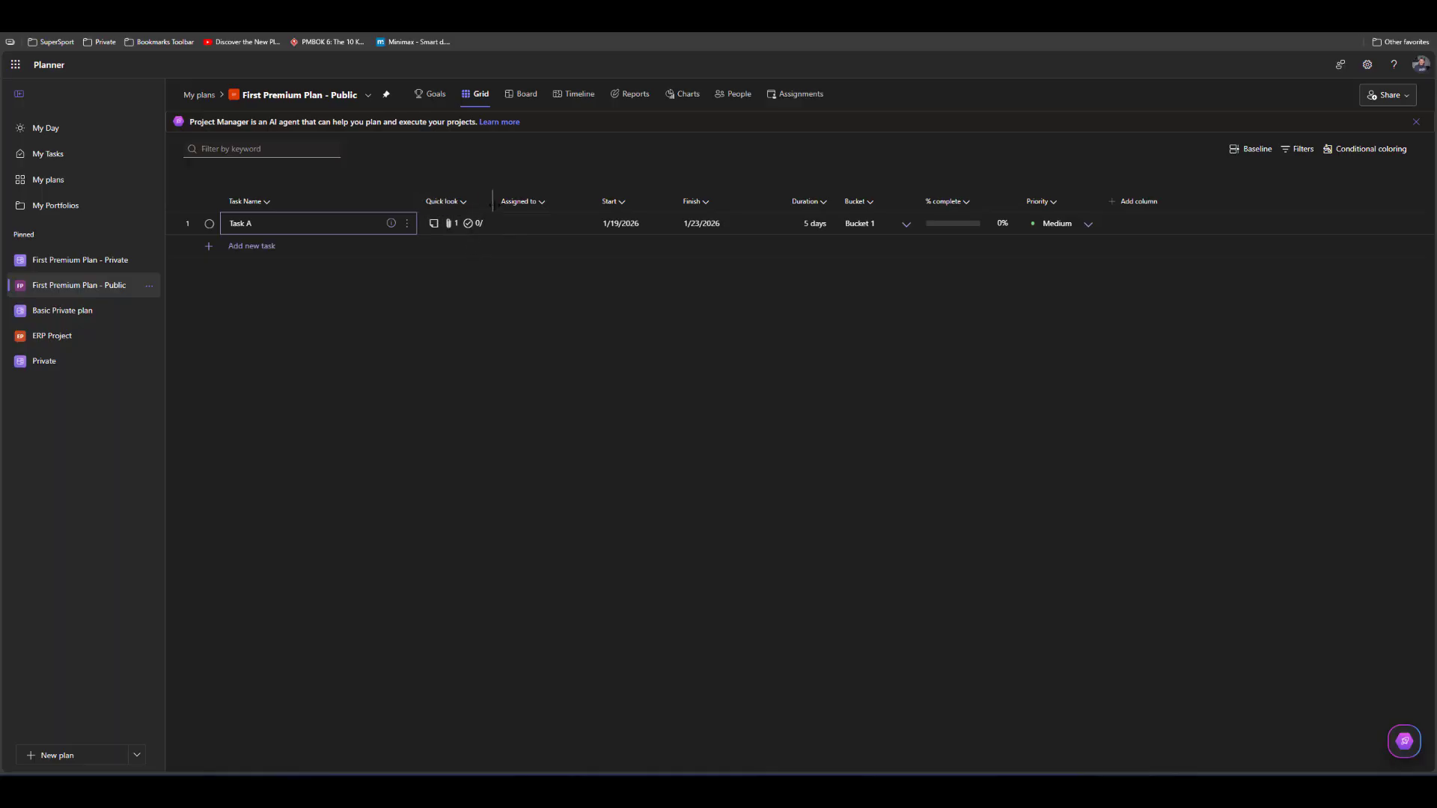
# Widen the Quick look column, then reopen Task A's details through its note indicator and delete the note text
pyautogui.moveTo(493, 202); pyautogui.dragTo(511, 202)
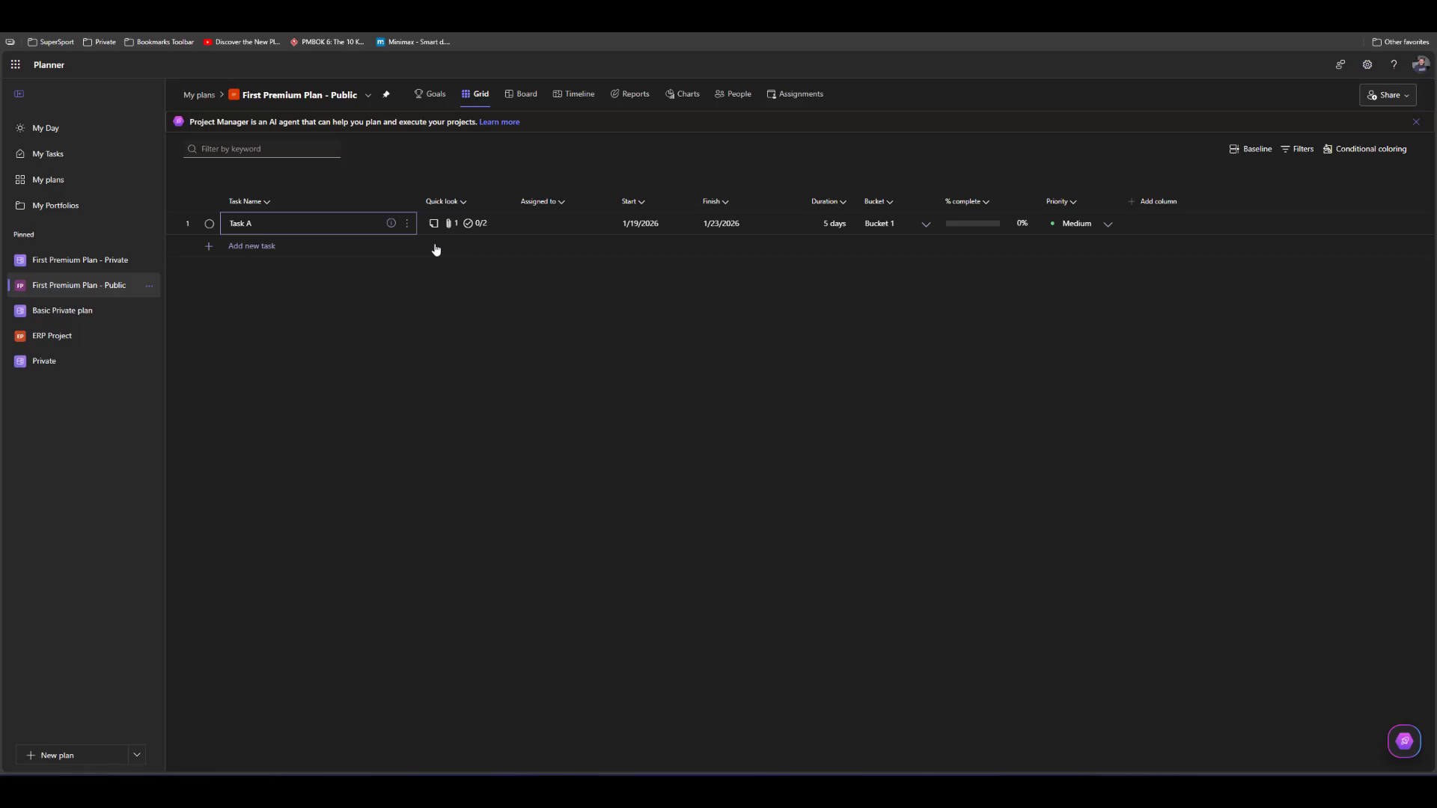
pyautogui.click(433, 226)
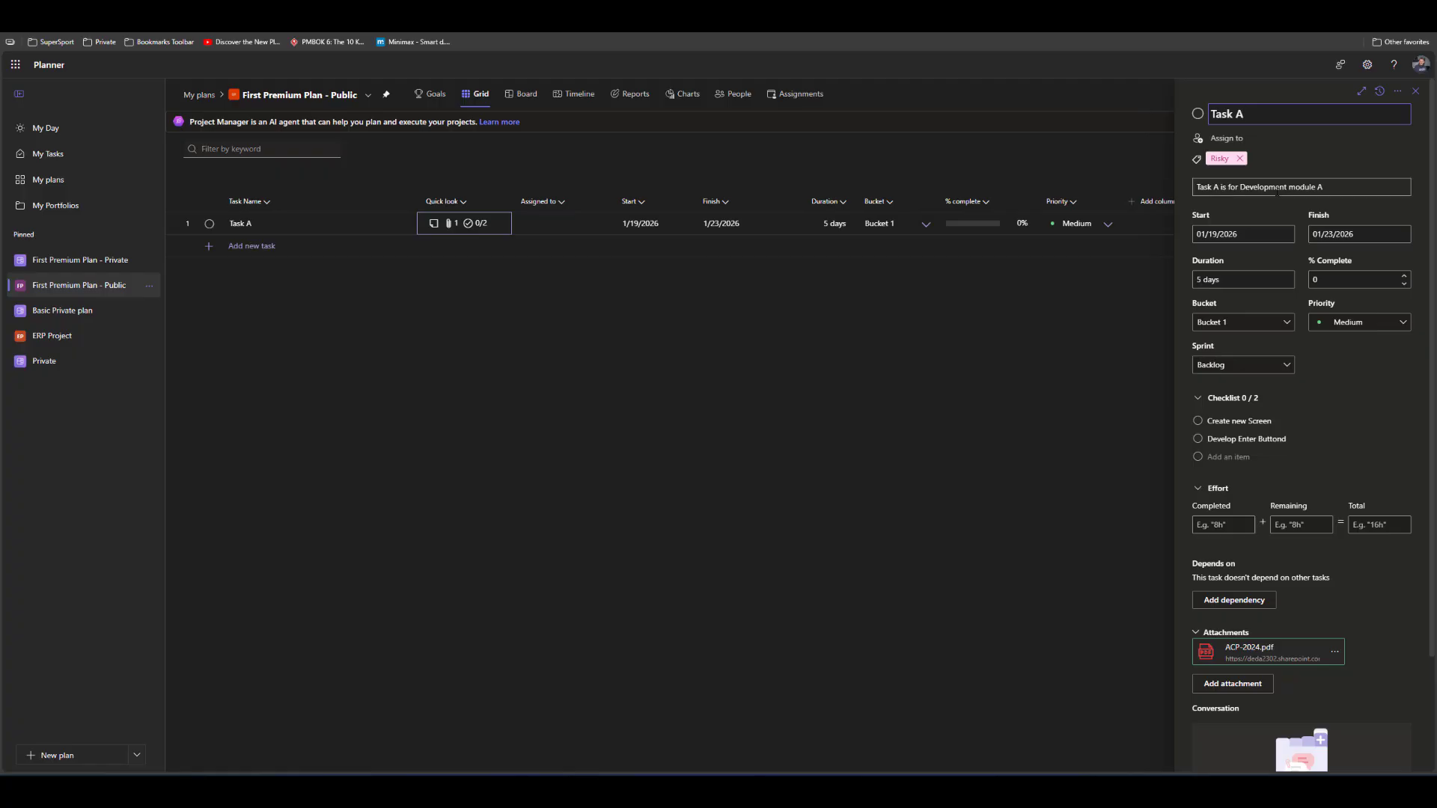
pyautogui.click(1332, 188)
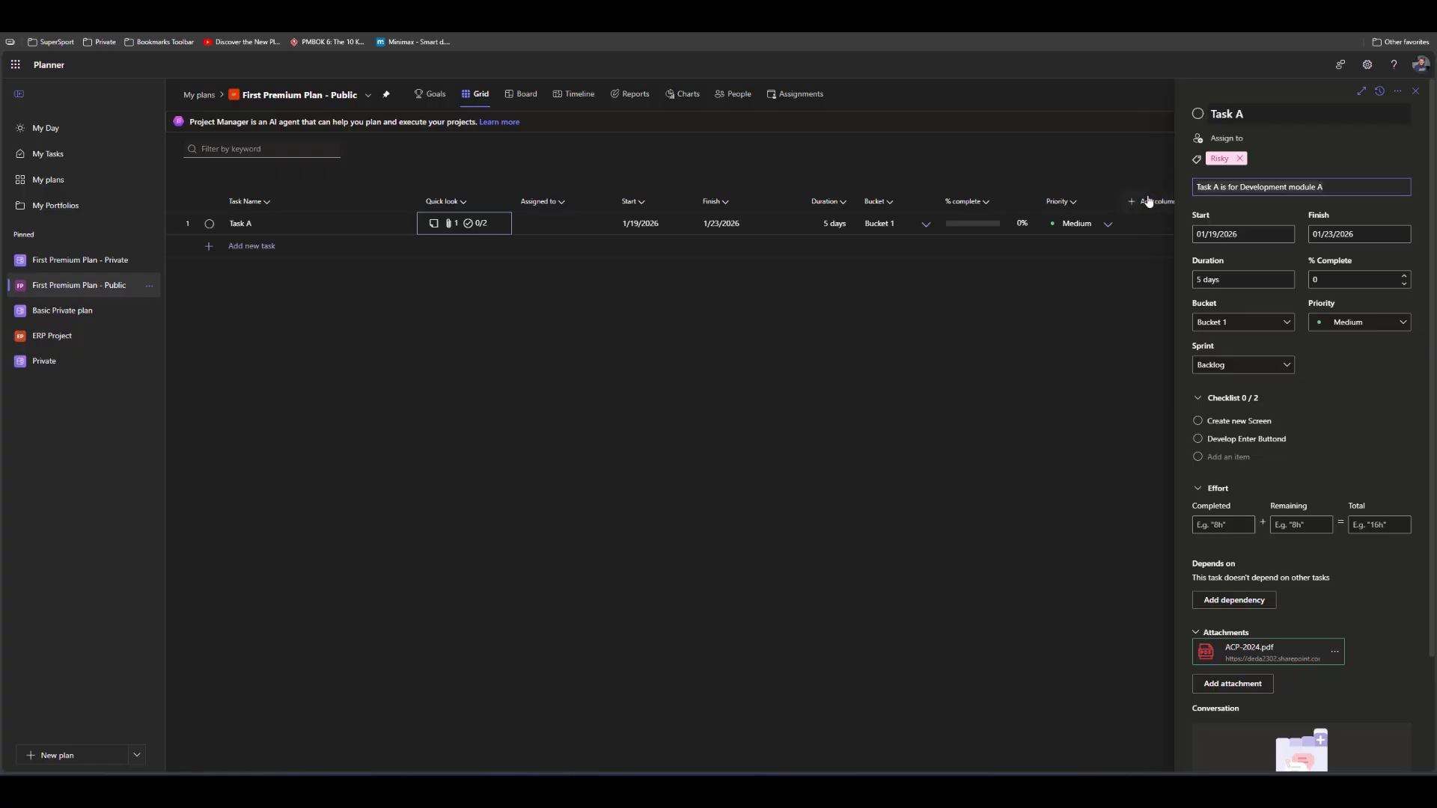
pyautogui.hotkey('ctrl', 'a')
pyautogui.press('BackSpace')
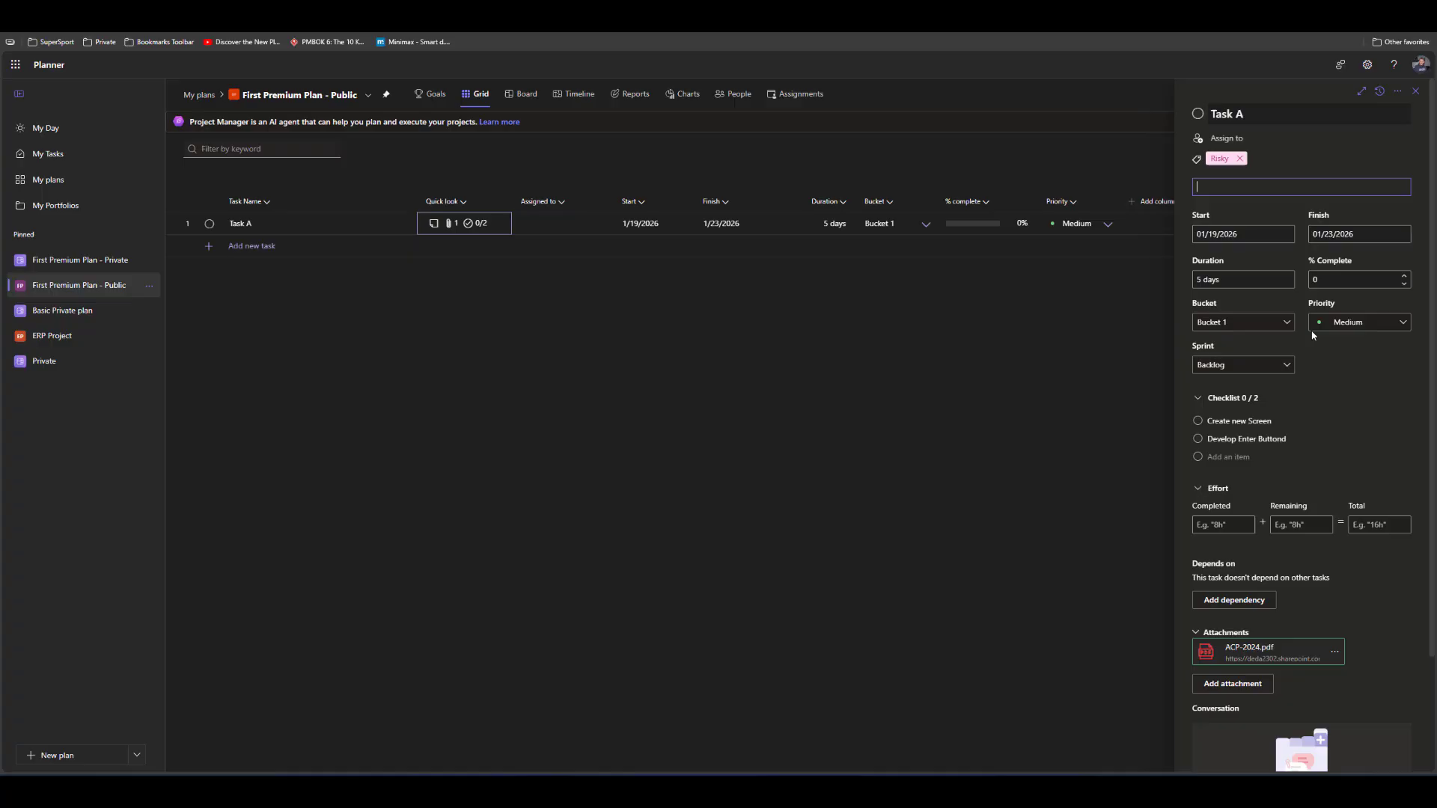
pyautogui.click(1056, 403)
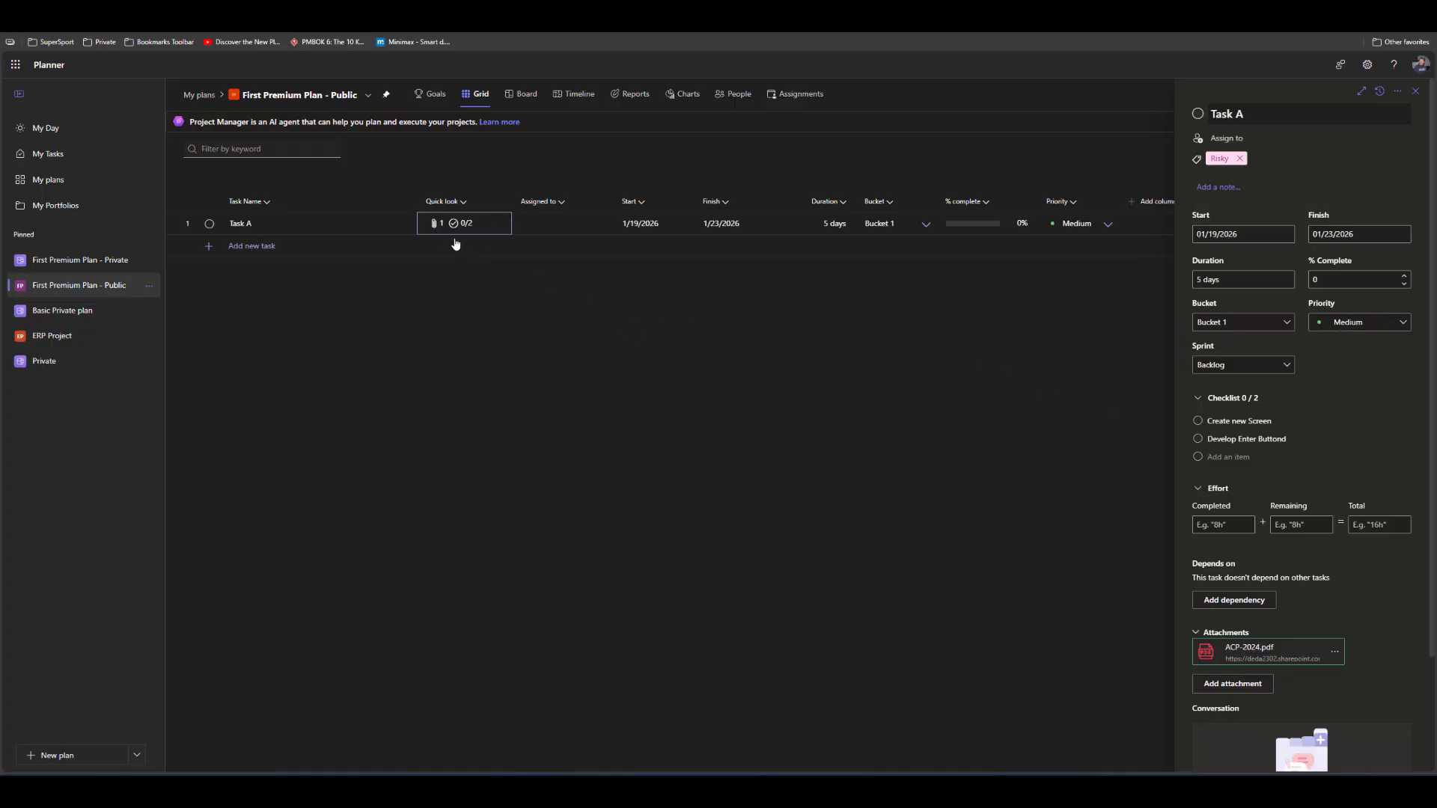
# Enter "Note" as Task A's new note and close the task's details
pyautogui.click(1211, 187)
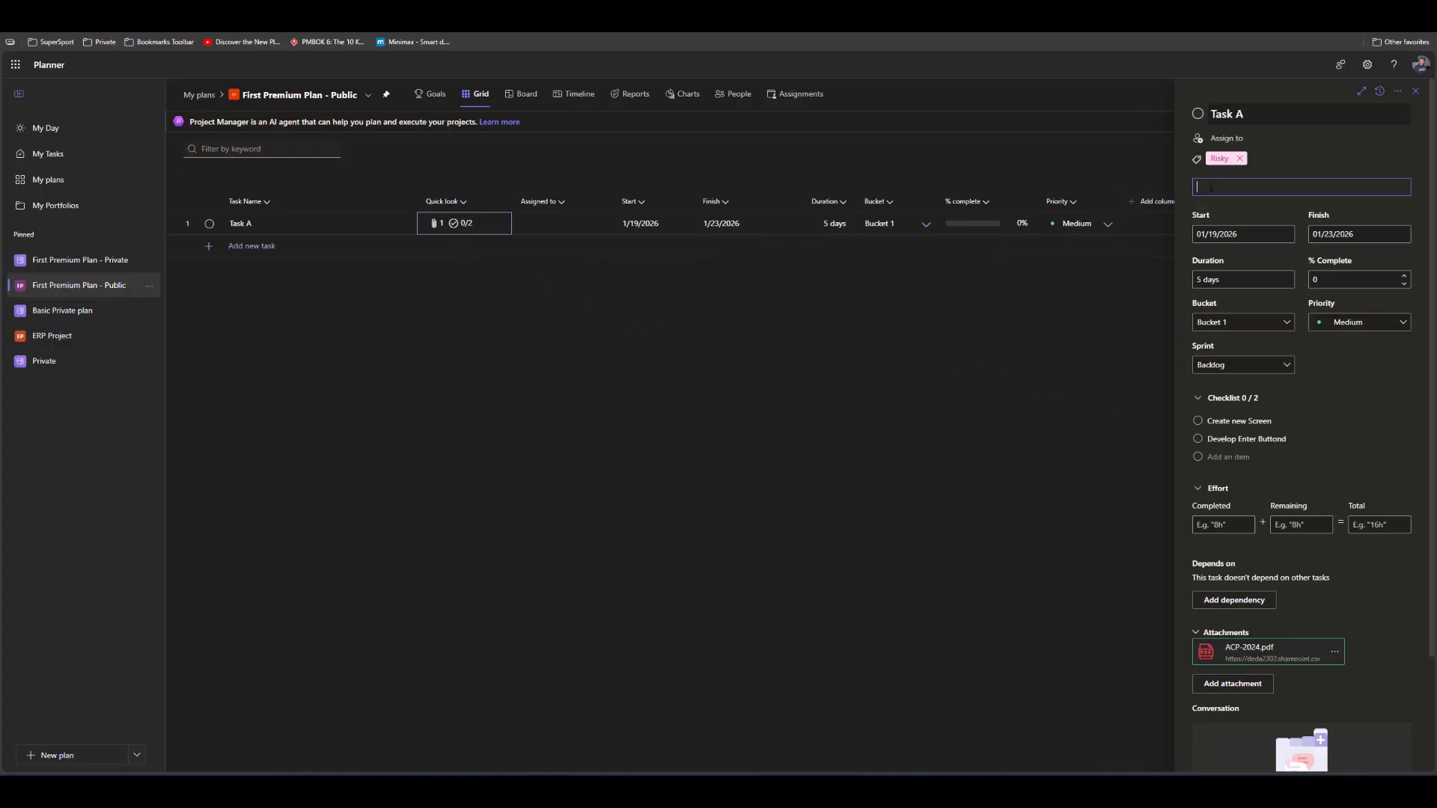
pyautogui.write('Note')
pyautogui.press('Return')
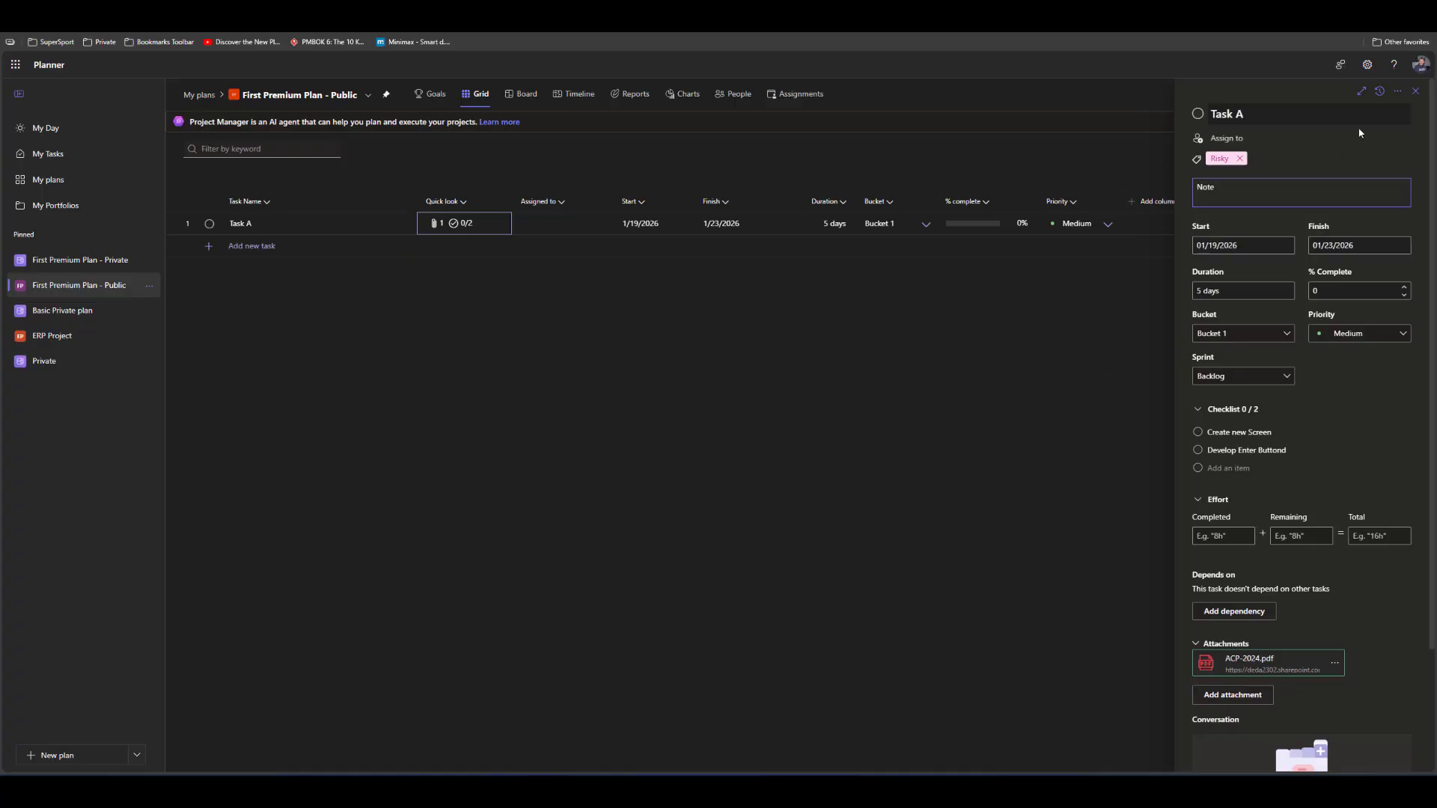
pyautogui.click(1415, 91)
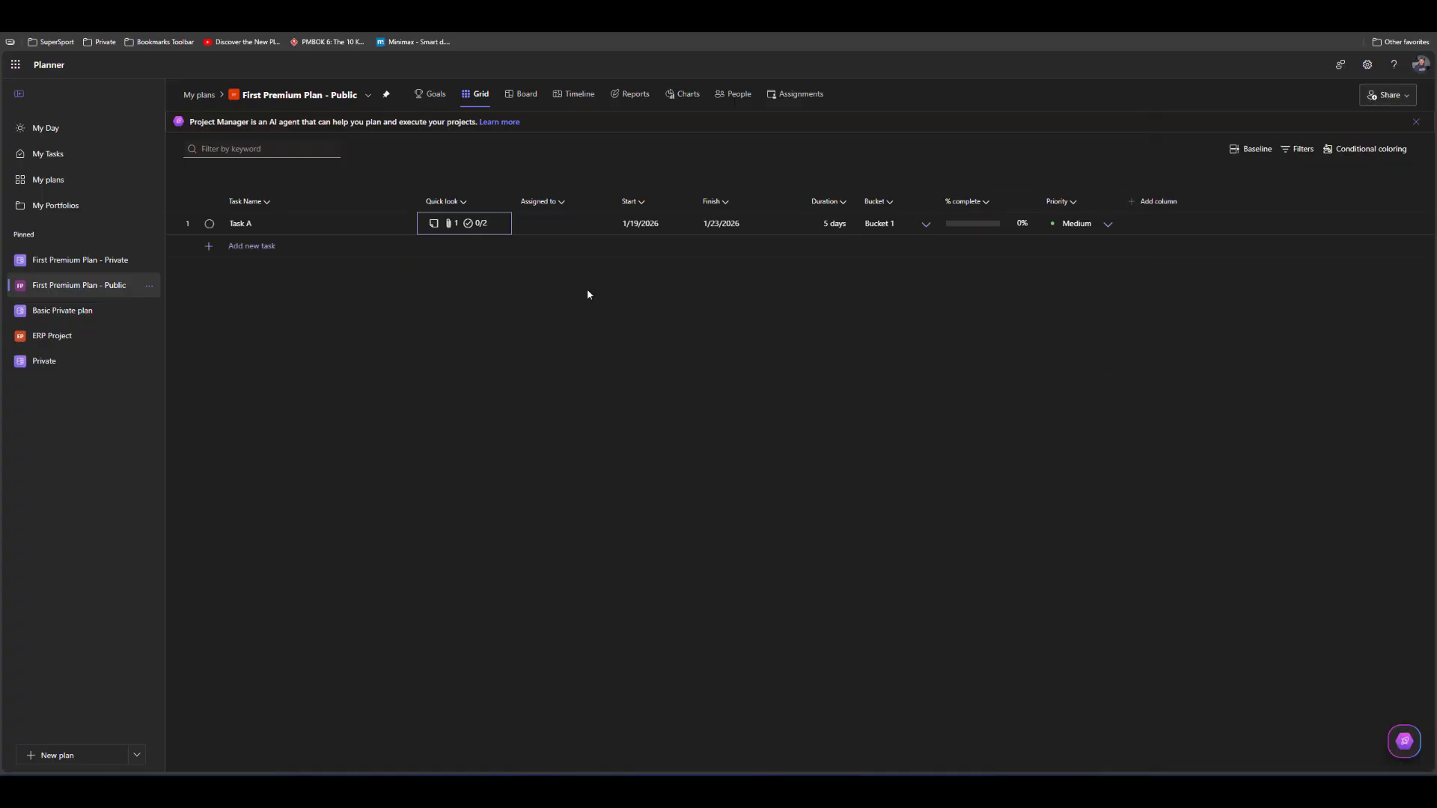
# Open Task A's details through its attachment indicator, view the ACP-2024.pdf attachment using the first listed account, and return to the plan
pyautogui.click(451, 226)
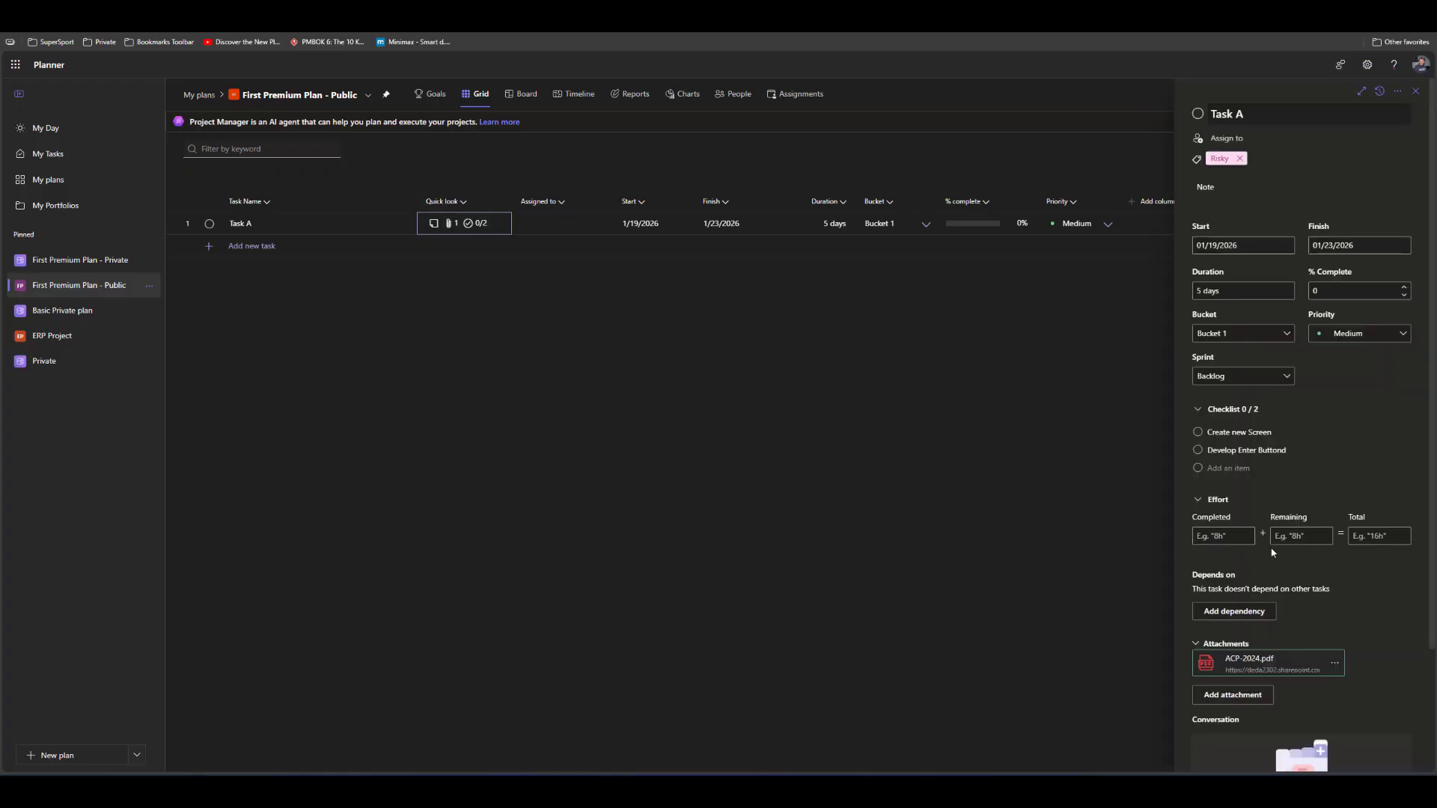
pyautogui.scroll(-2, 1267, 542)
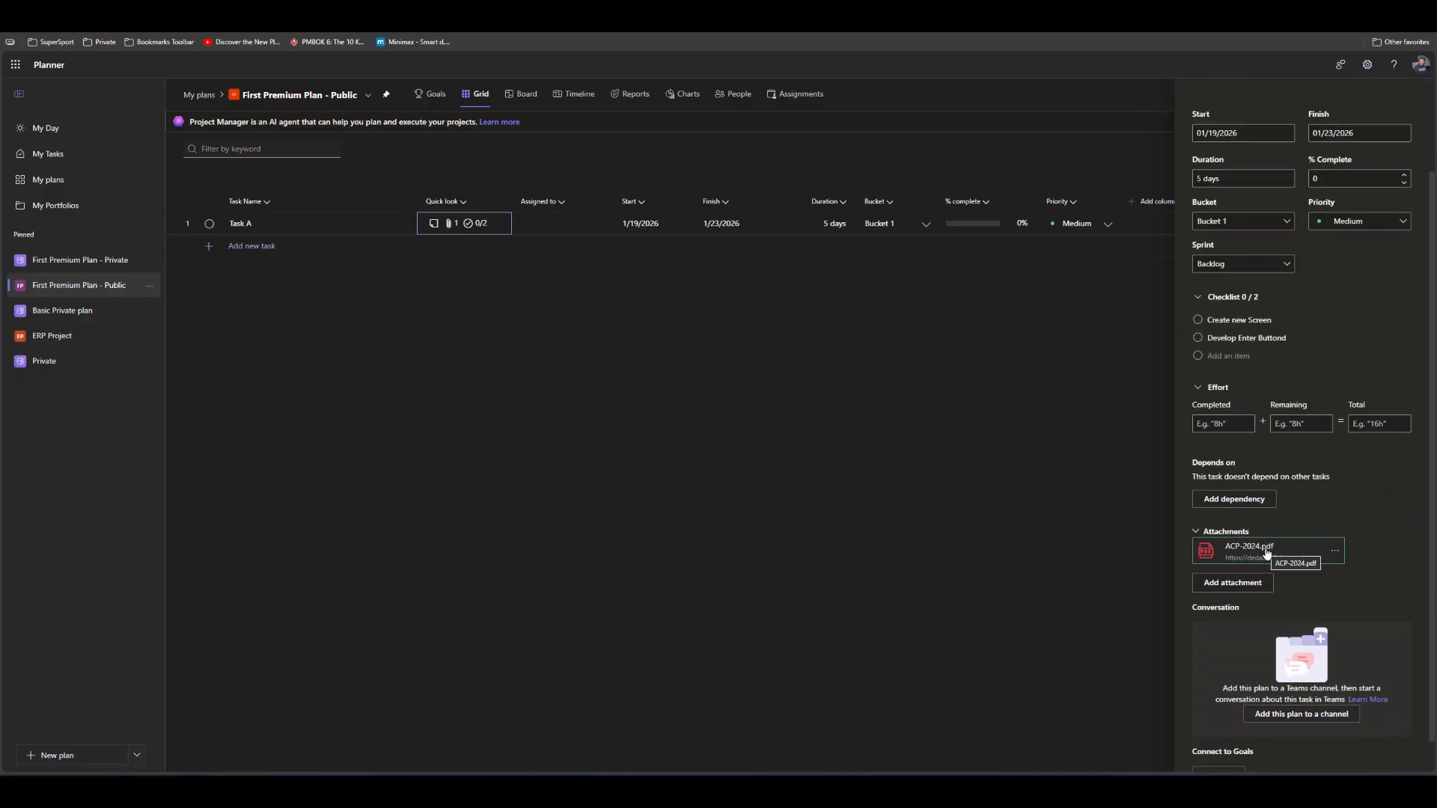
pyautogui.click(1266, 554)
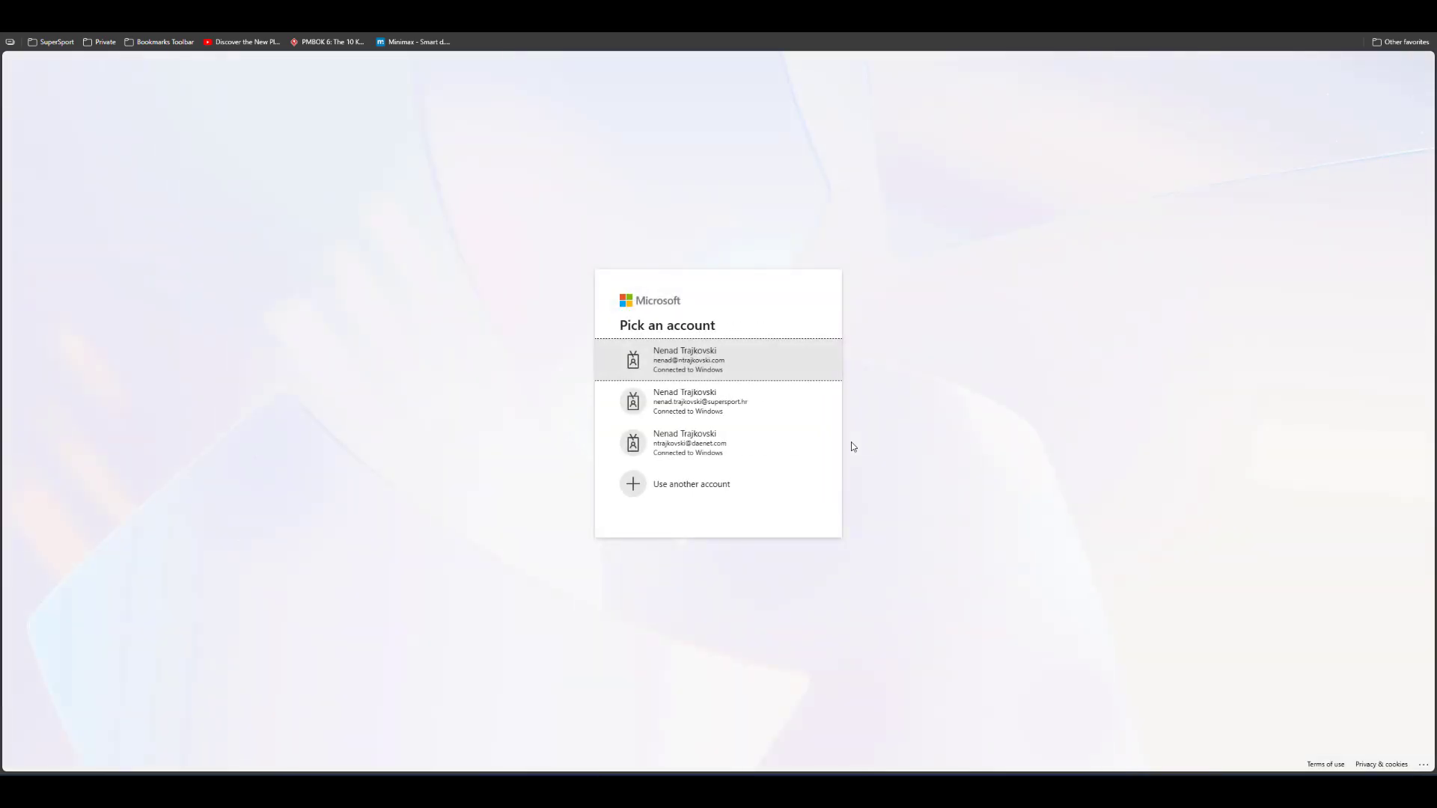
pyautogui.click(684, 357)
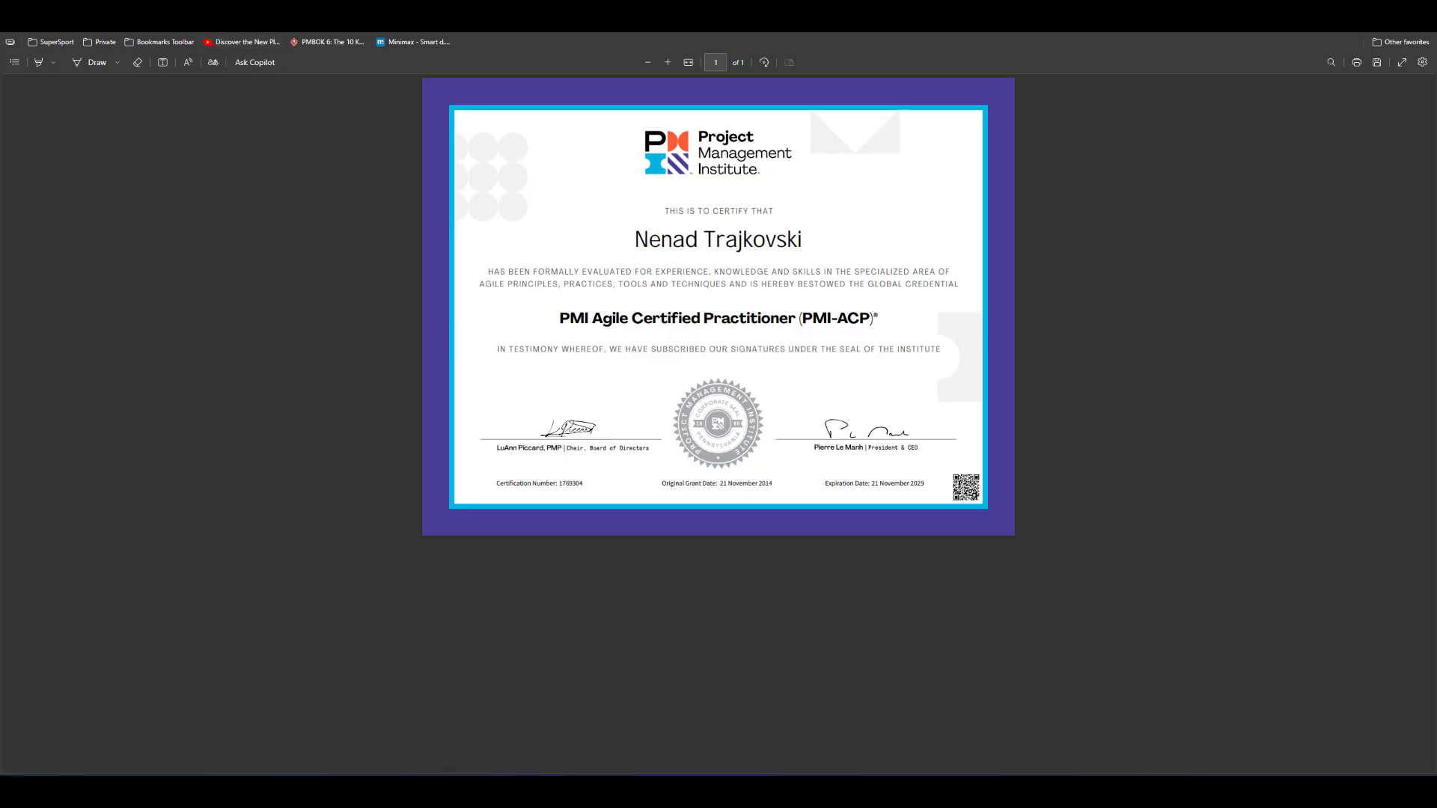
pyautogui.click(217, 16)
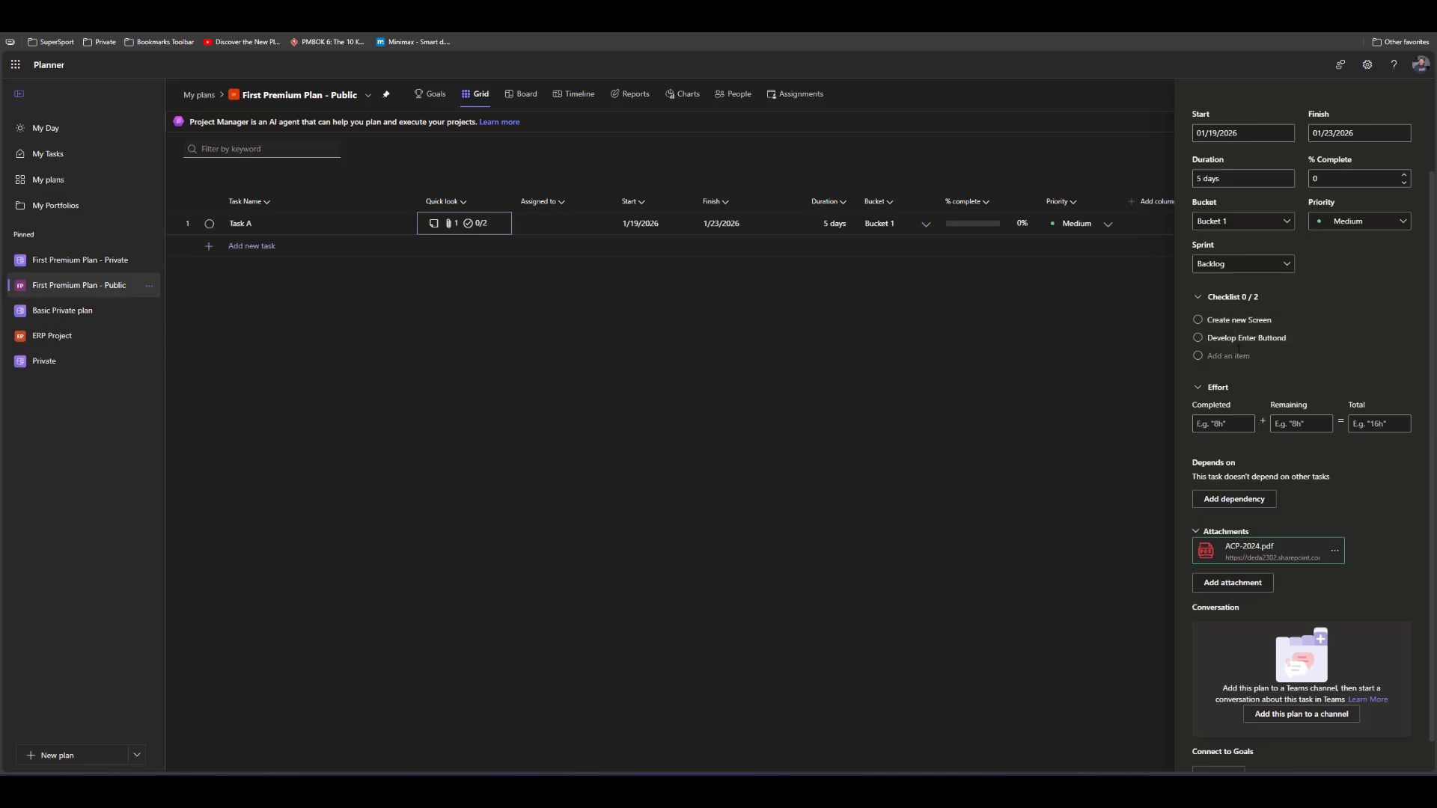
# Mark Task A's checklist item "Create new Screen" as complete and add a third item, "Check 3"
pyautogui.click(1198, 320)
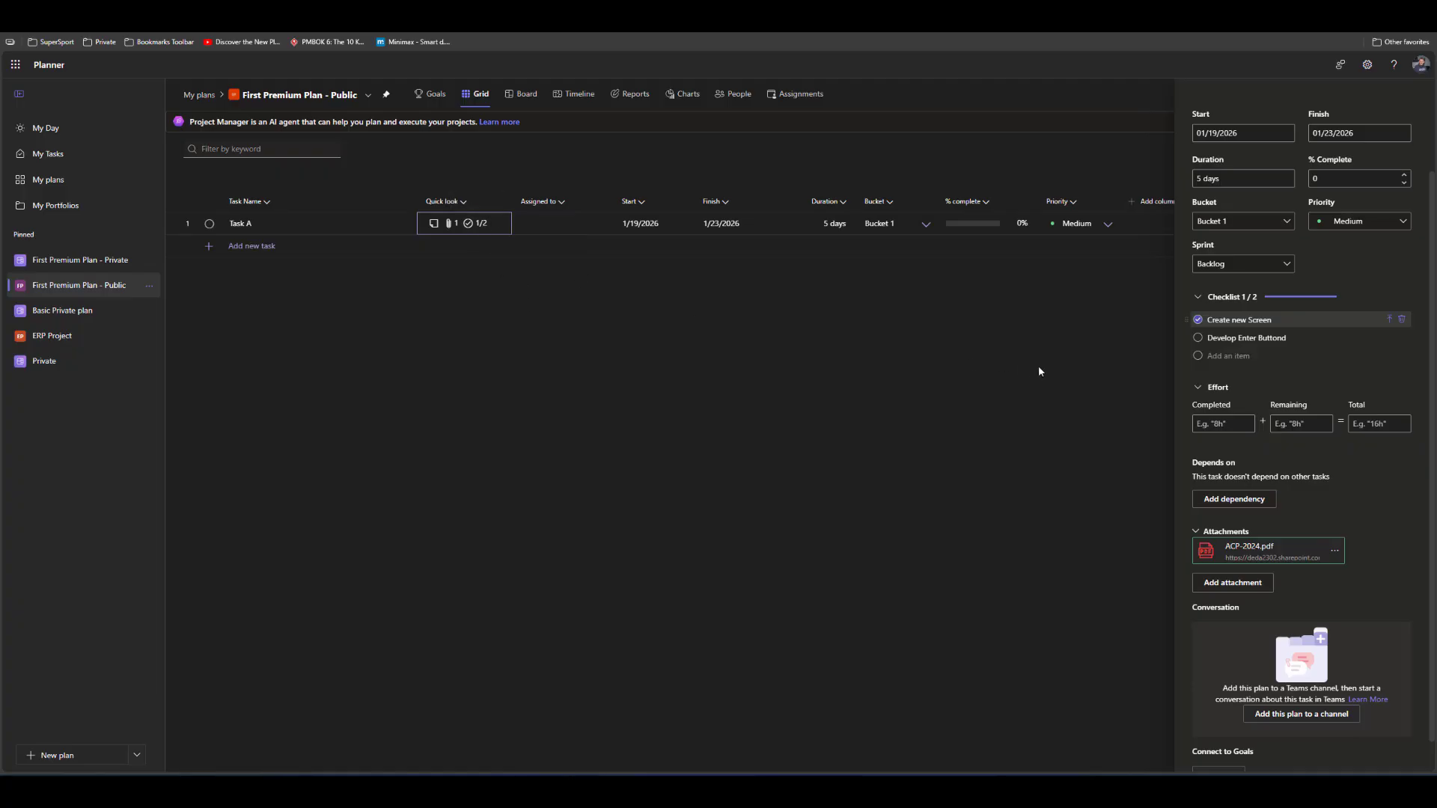
pyautogui.click(1226, 355)
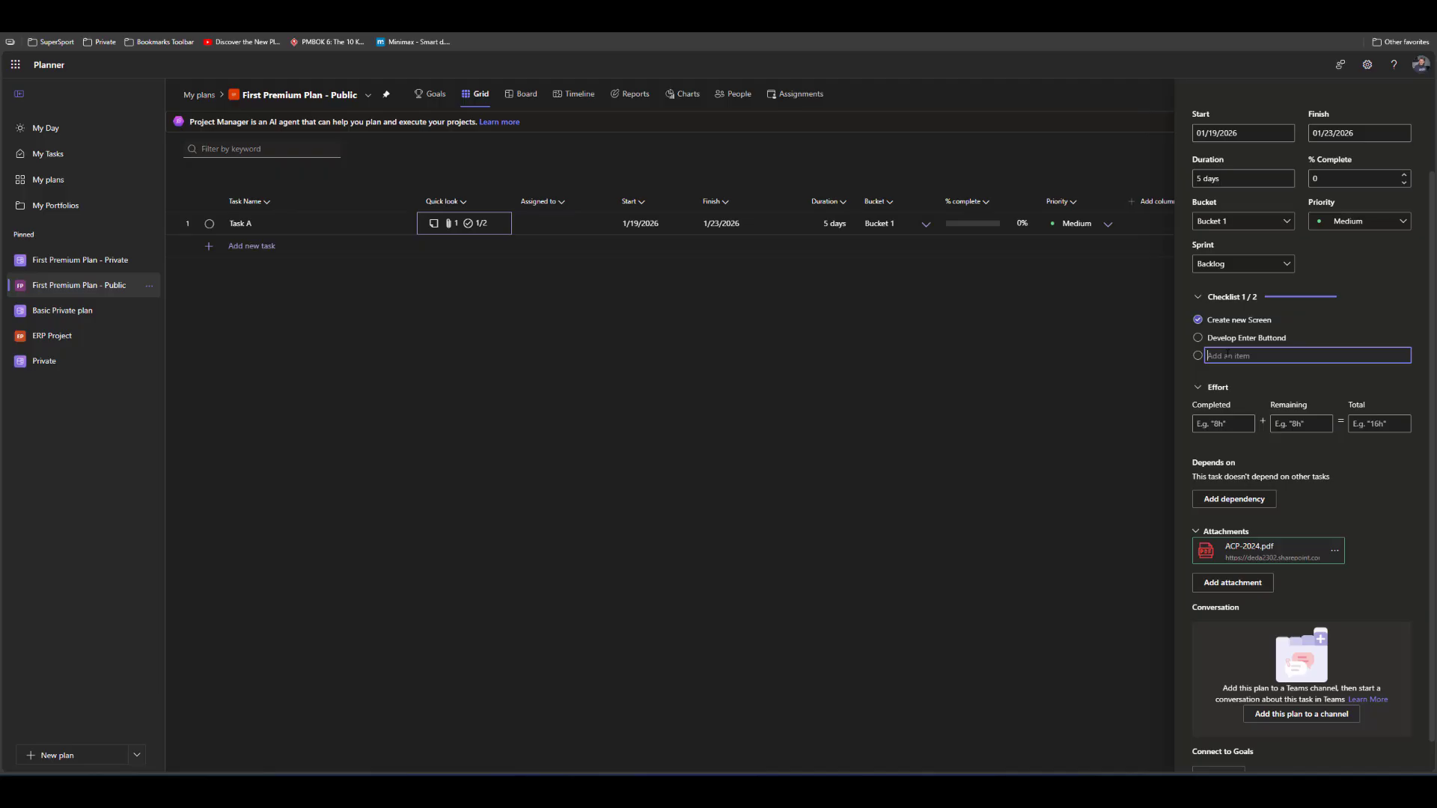
pyautogui.write('Check 3')
pyautogui.press('Return')
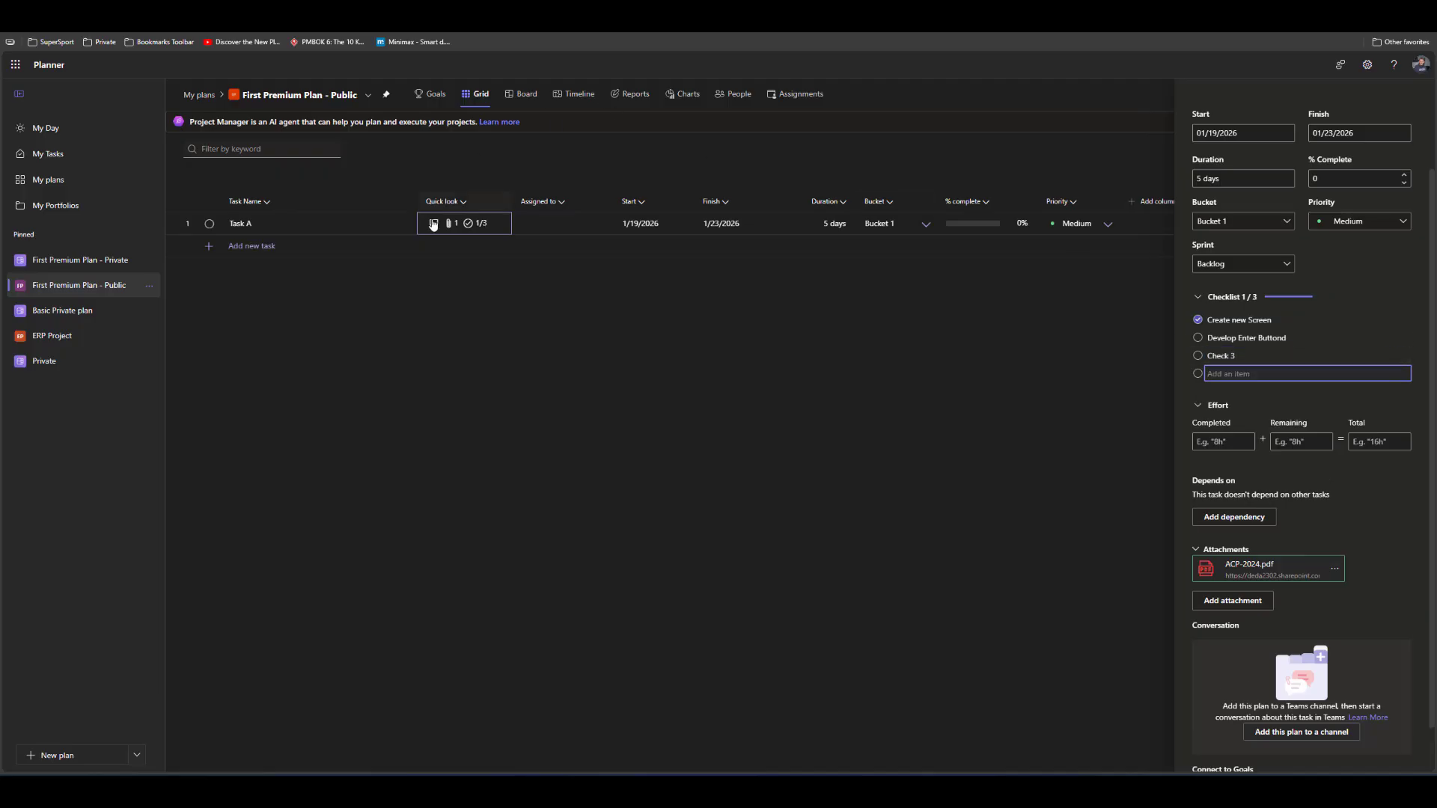
# Mark the checklist items "Develop Enter Buttond" and "Check 3" as complete and close Task A's details
pyautogui.click(1197, 337)
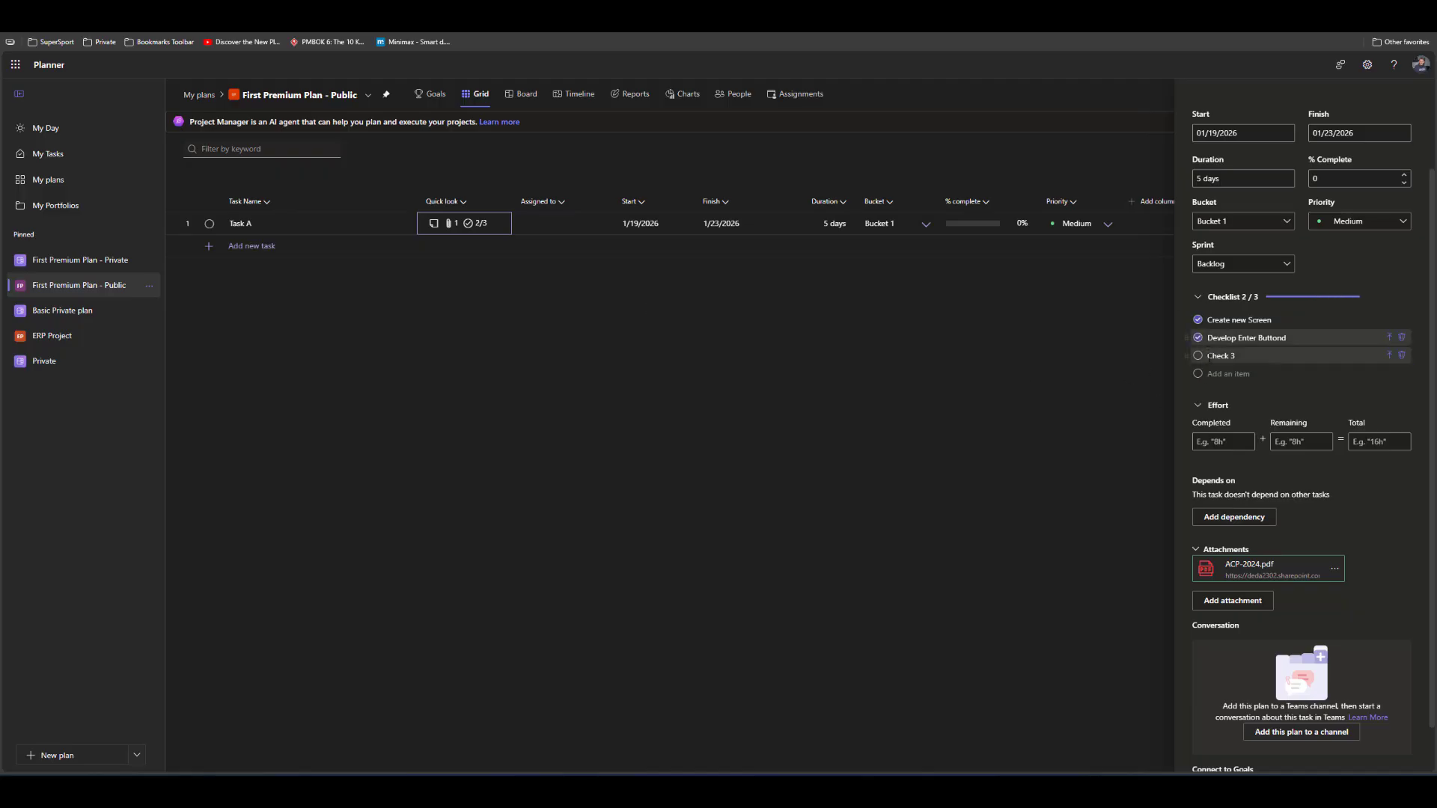
pyautogui.click(1198, 356)
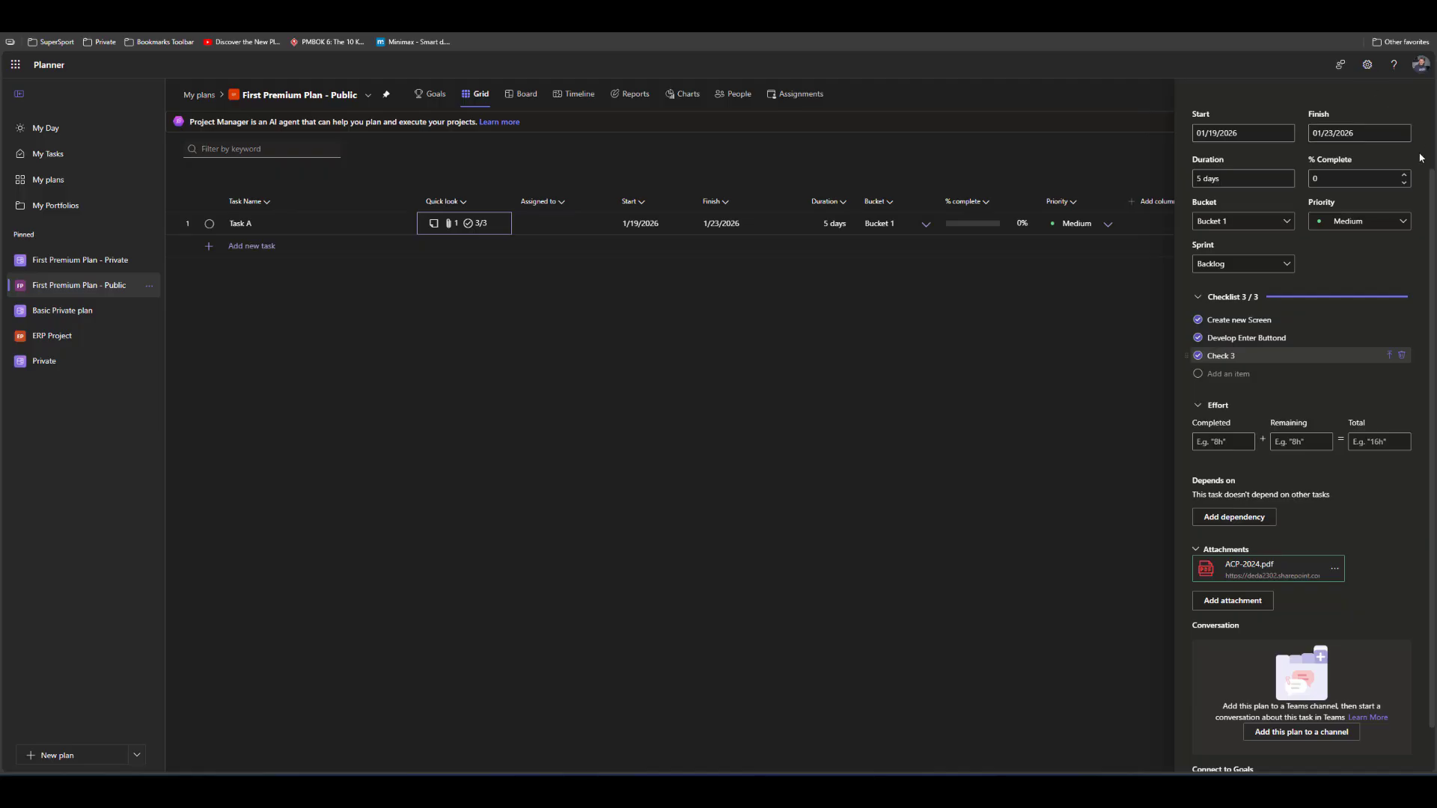
pyautogui.scroll(3, 1392, 104)
pyautogui.click(1414, 92)
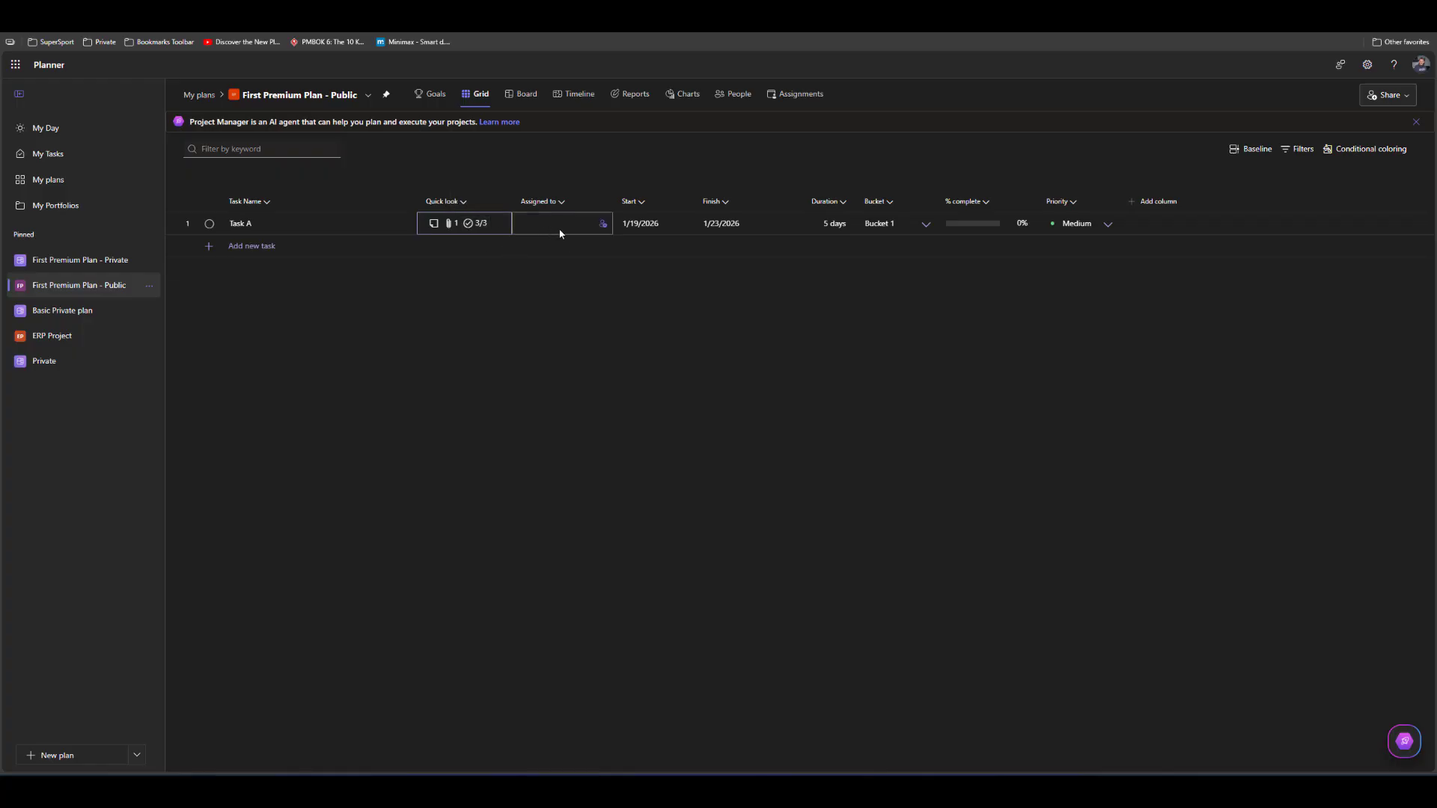
# Assign two team members to Task A in the grid
pyautogui.click(603, 226)
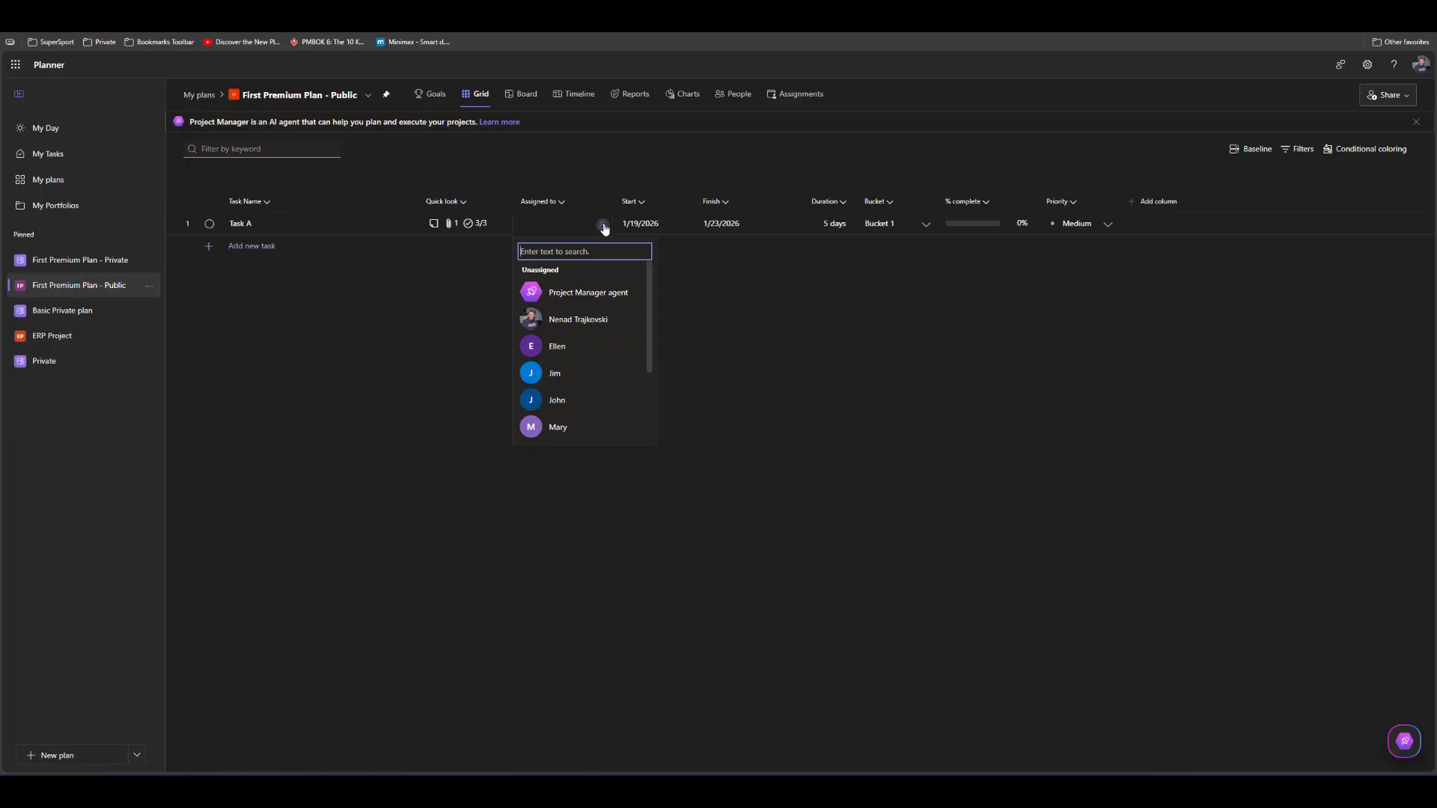
pyautogui.click(567, 348)
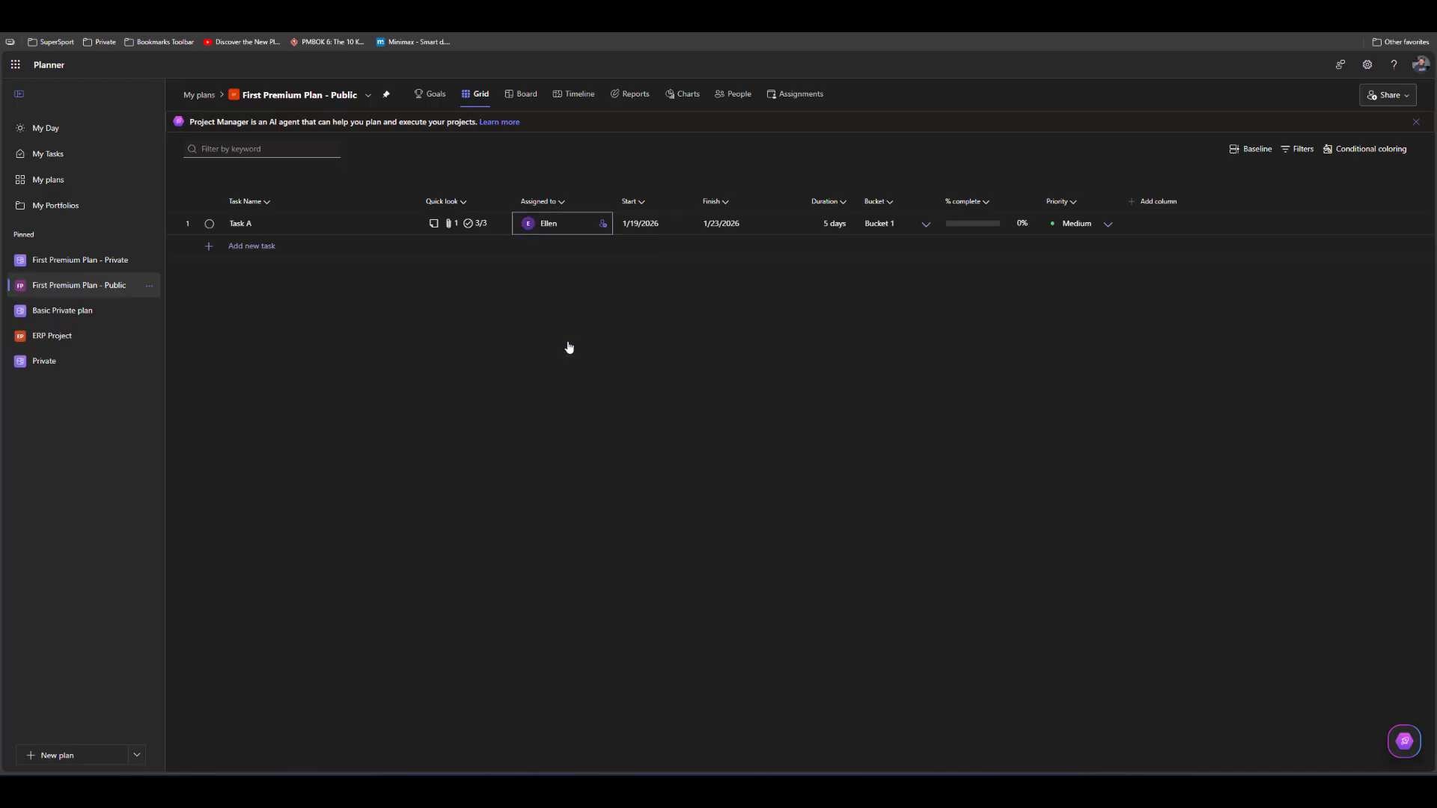
pyautogui.click(604, 225)
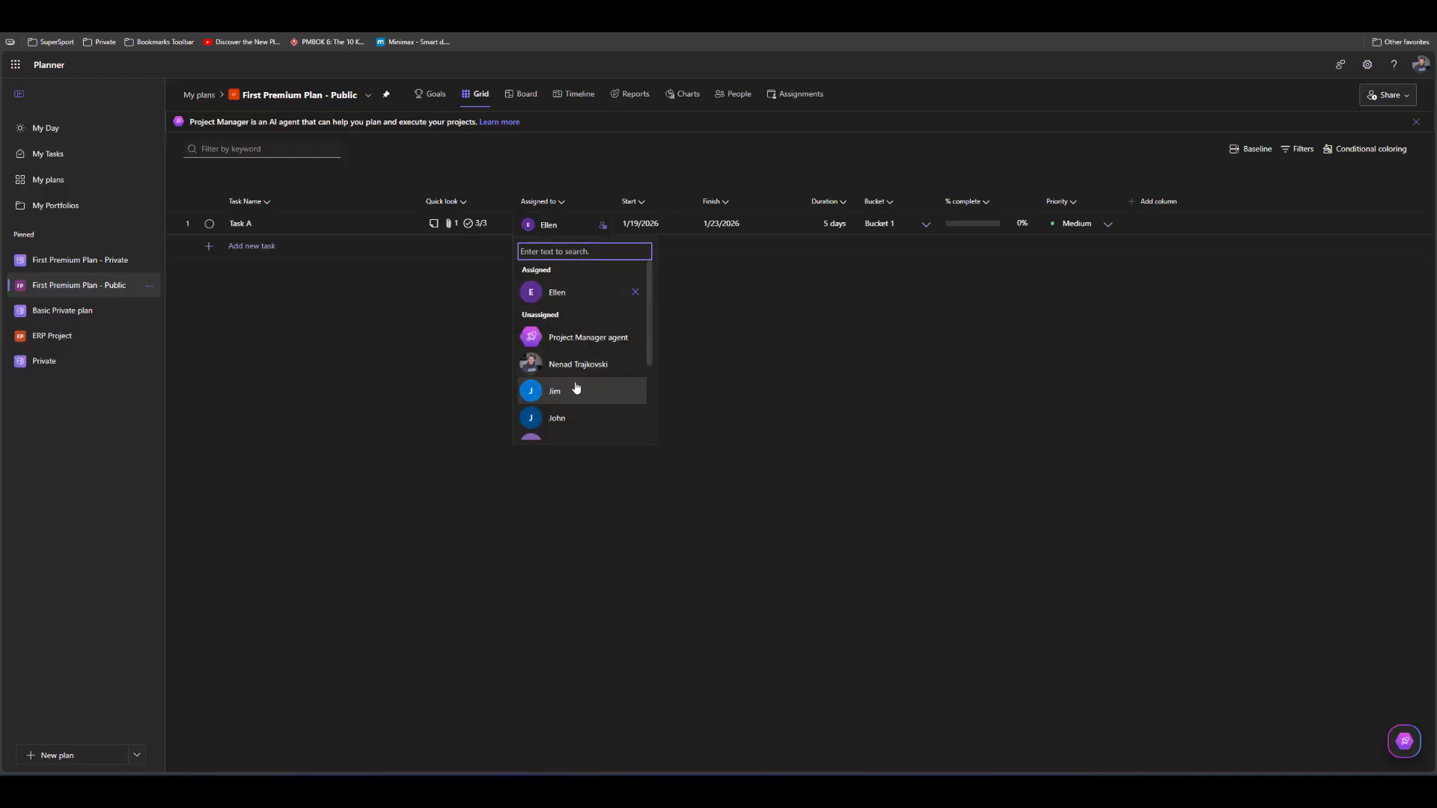
pyautogui.click(567, 419)
pyautogui.click(411, 394)
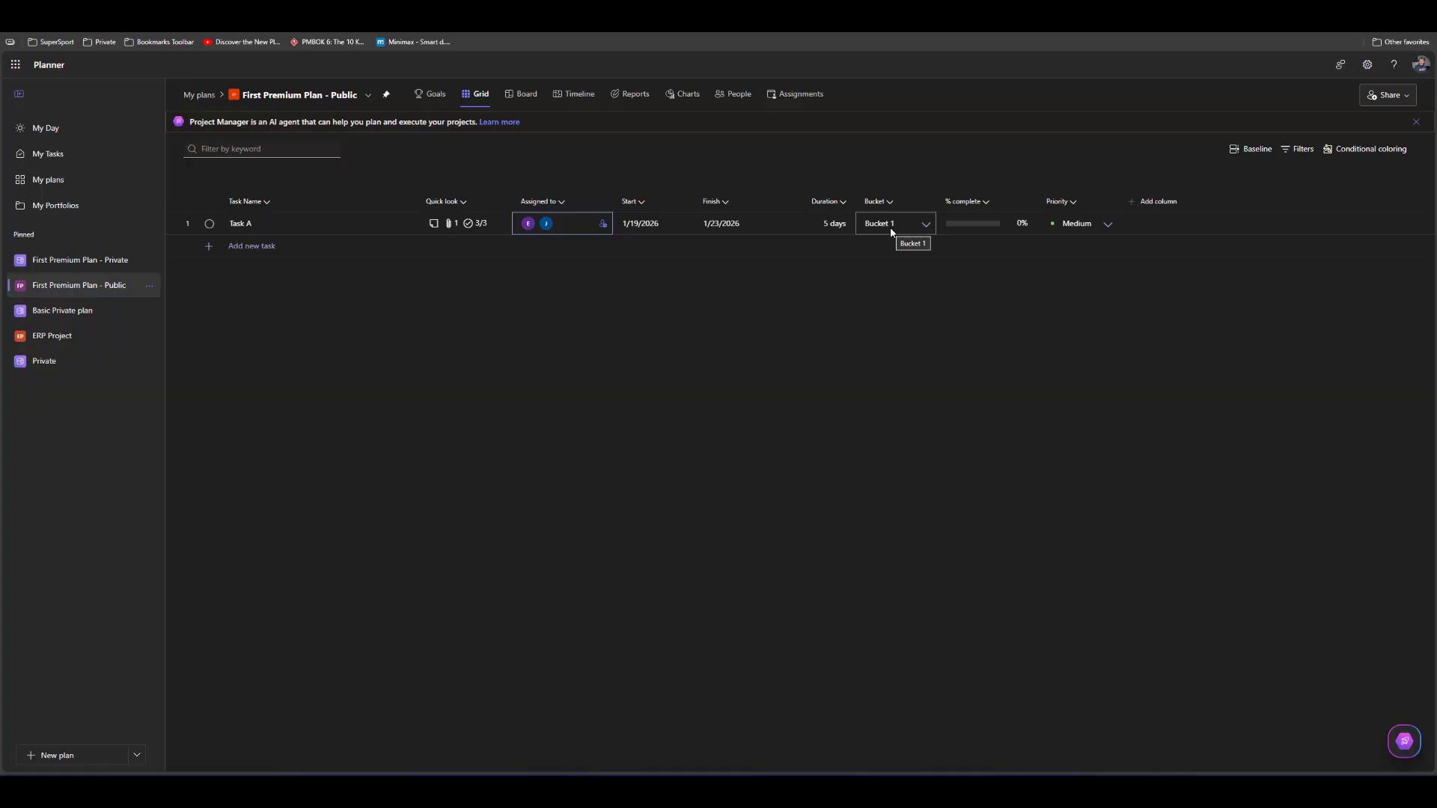
# Rename Bucket 1 as "Development" on the plan's board
pyautogui.click(529, 95)
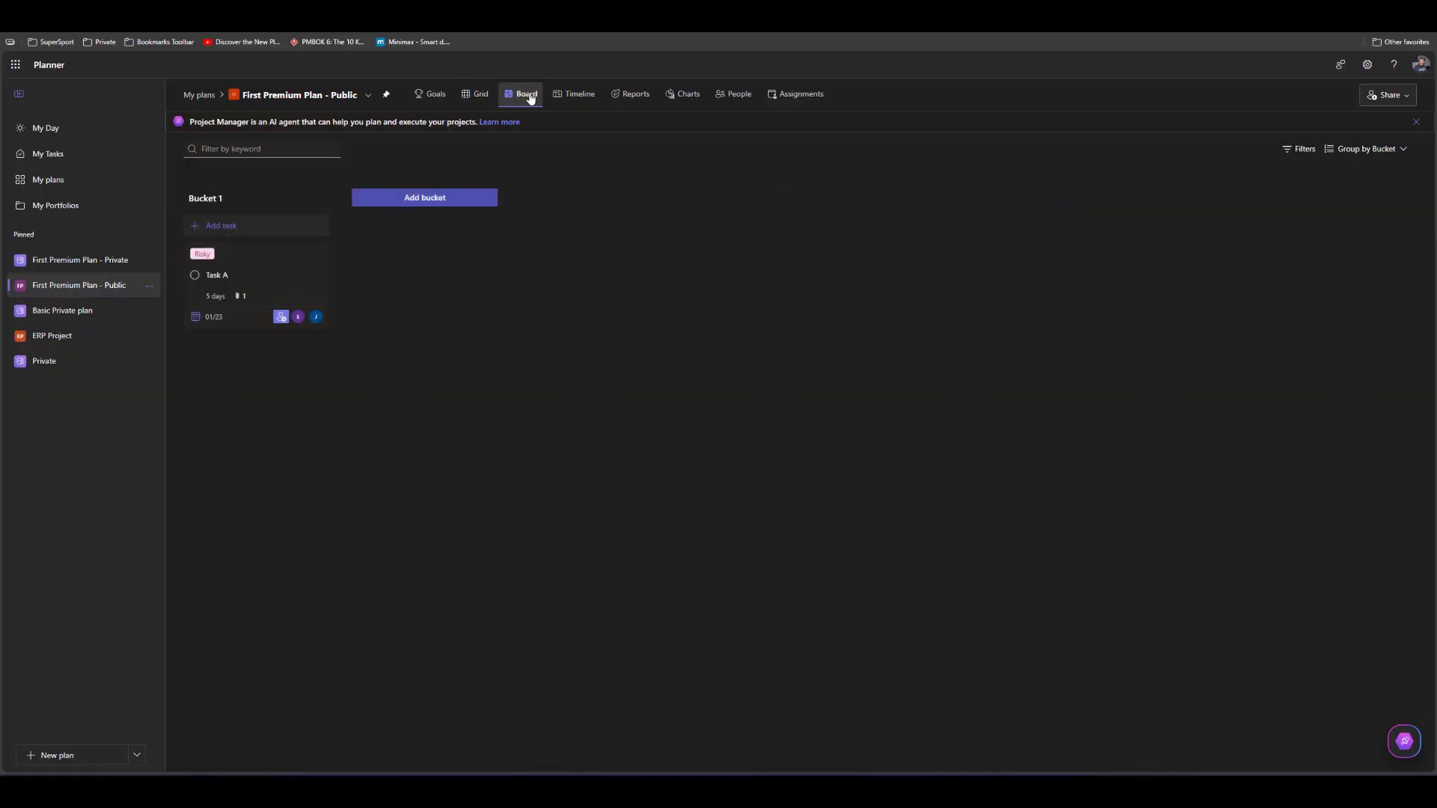
pyautogui.click(216, 197)
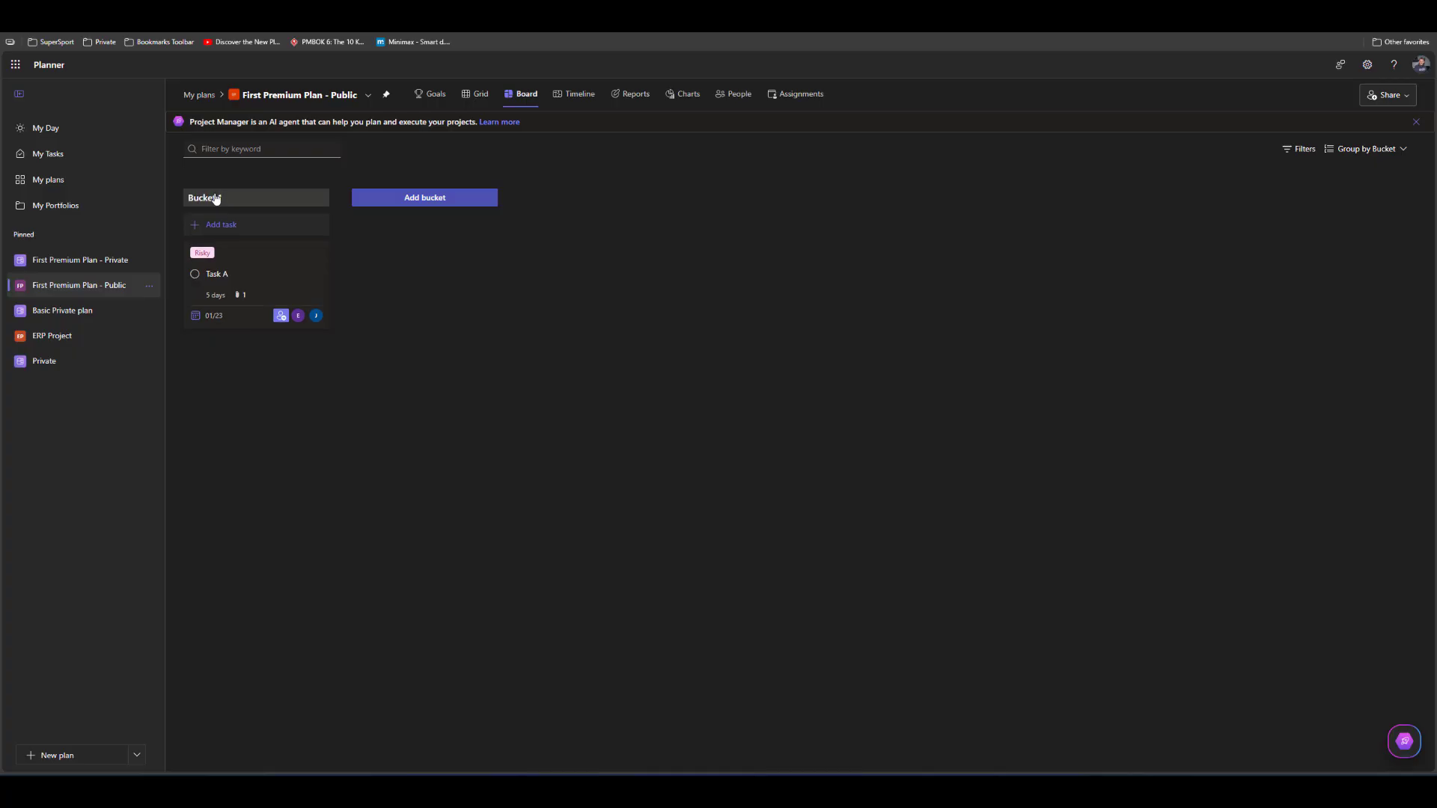
pyautogui.press('BackSpace')
pyautogui.press('BackSpace')
pyautogui.write('Development')
# Add a new bucket named "Testing" to the board and return to the grid
pyautogui.click(401, 199)
pyautogui.write('Testing')
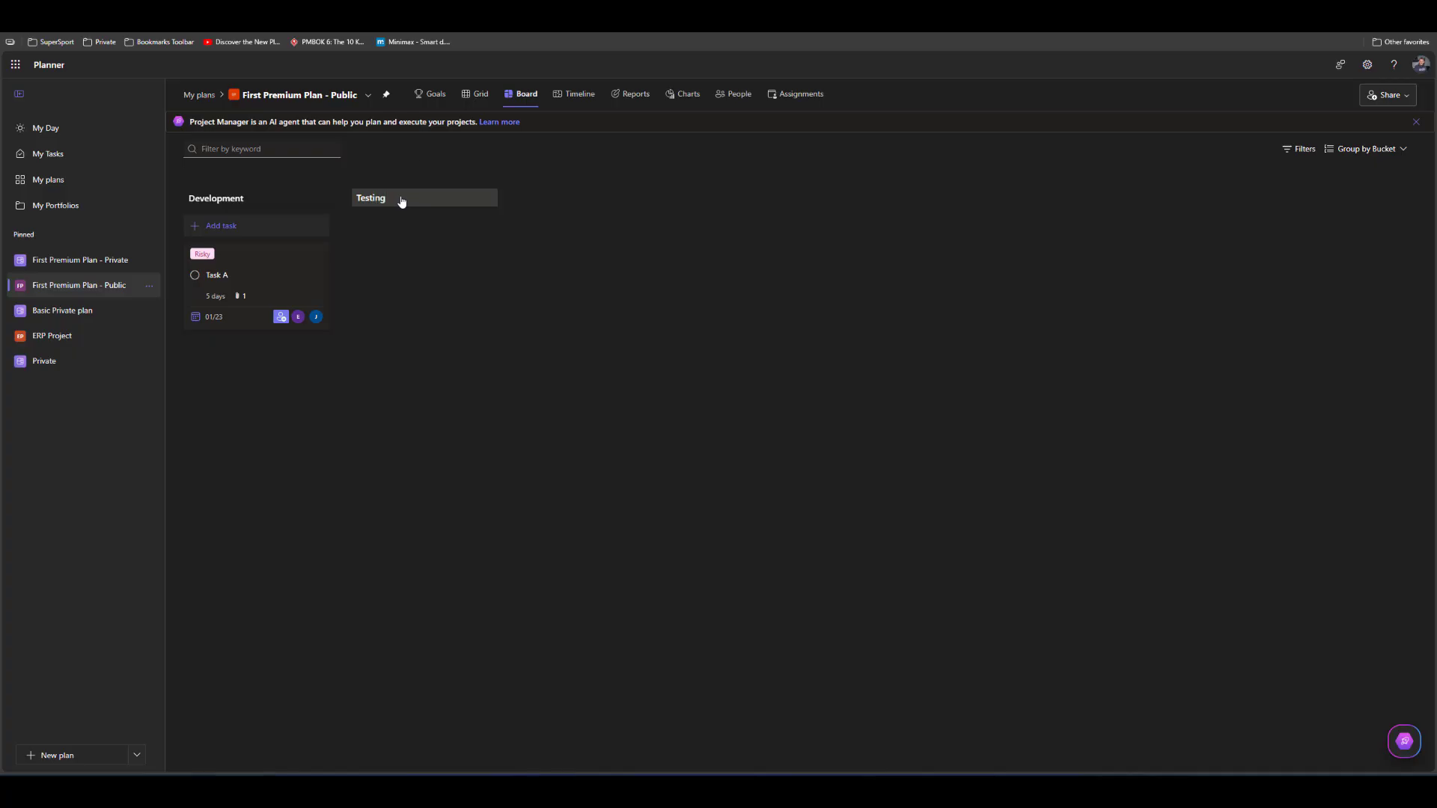
pyautogui.click(479, 95)
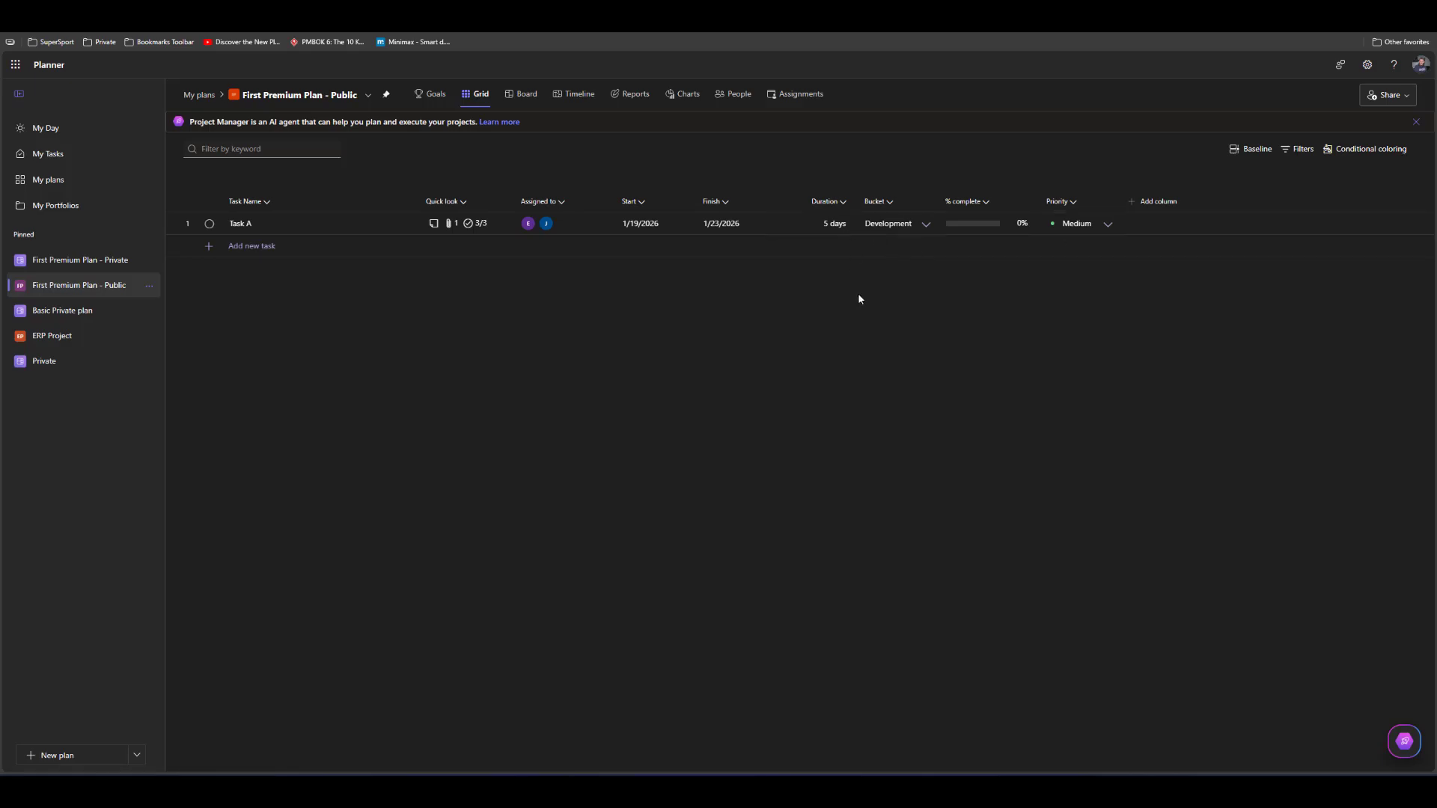
# Add a new task named "Task B" below Task A in the grid
pyautogui.click(267, 251)
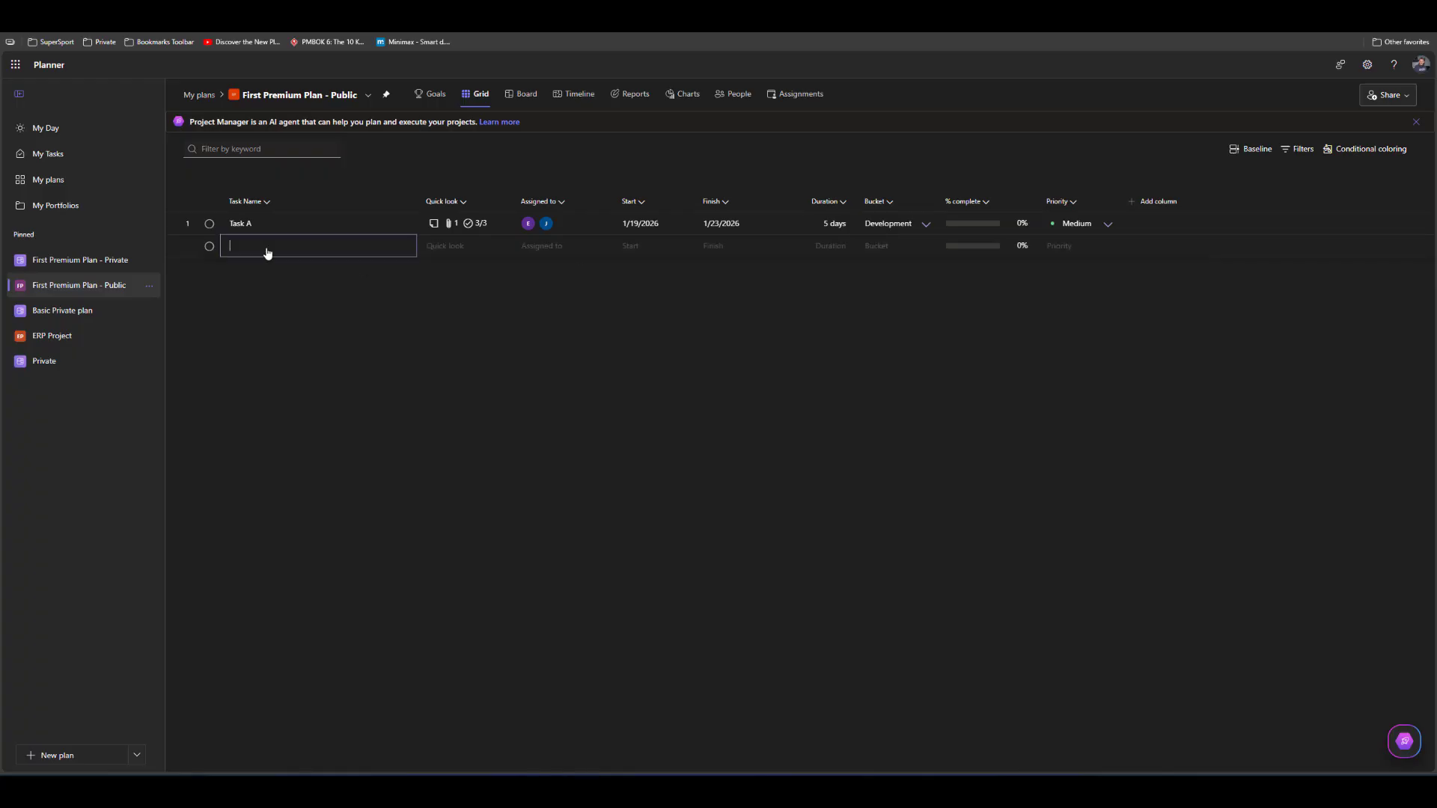
pyautogui.write('Task B')
pyautogui.press('Return')
# Set Task B's bucket to Testing and check its placement on the board
pyautogui.press('Up')
pyautogui.press('Right')
pyautogui.press('Right')
pyautogui.press('Right')
pyautogui.press('Right')
pyautogui.press('Right')
pyautogui.press('Right')
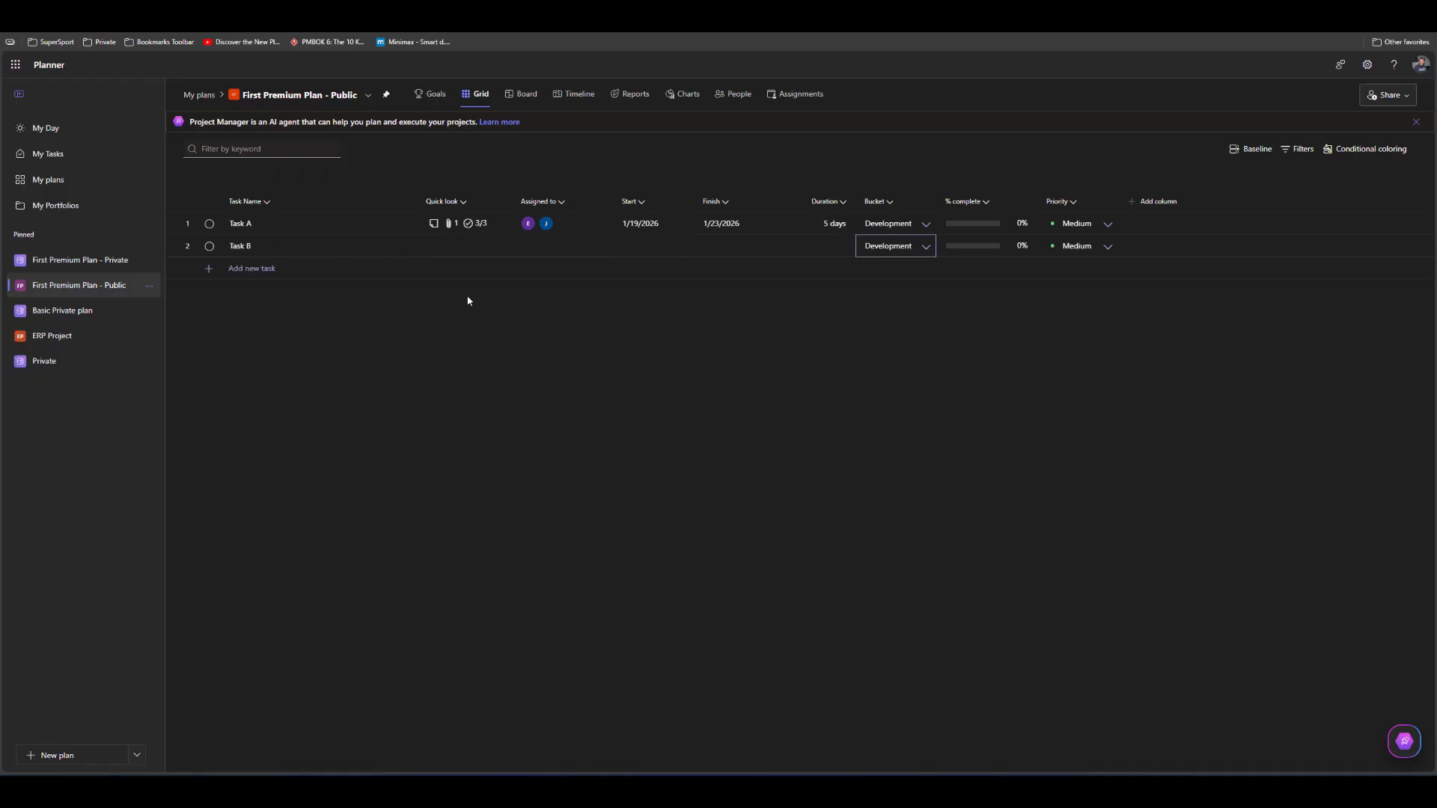
pyautogui.click(891, 253)
pyautogui.click(877, 298)
pyautogui.click(523, 95)
# Set Task A's completion to 50% and its priority to Important in the grid
pyautogui.click(955, 233)
pyautogui.write('50')
pyautogui.press('Return')
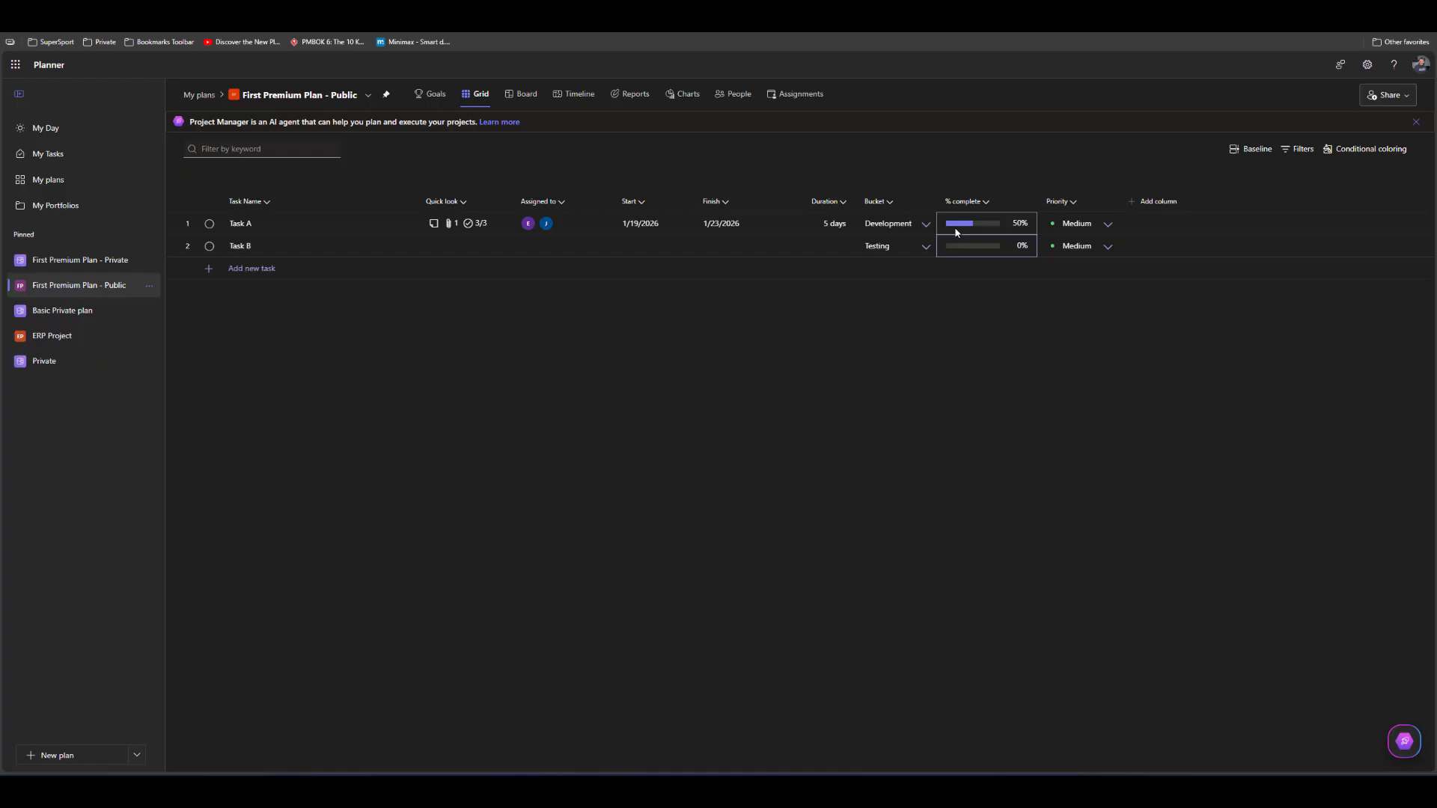
pyautogui.click(1068, 229)
pyautogui.click(1108, 226)
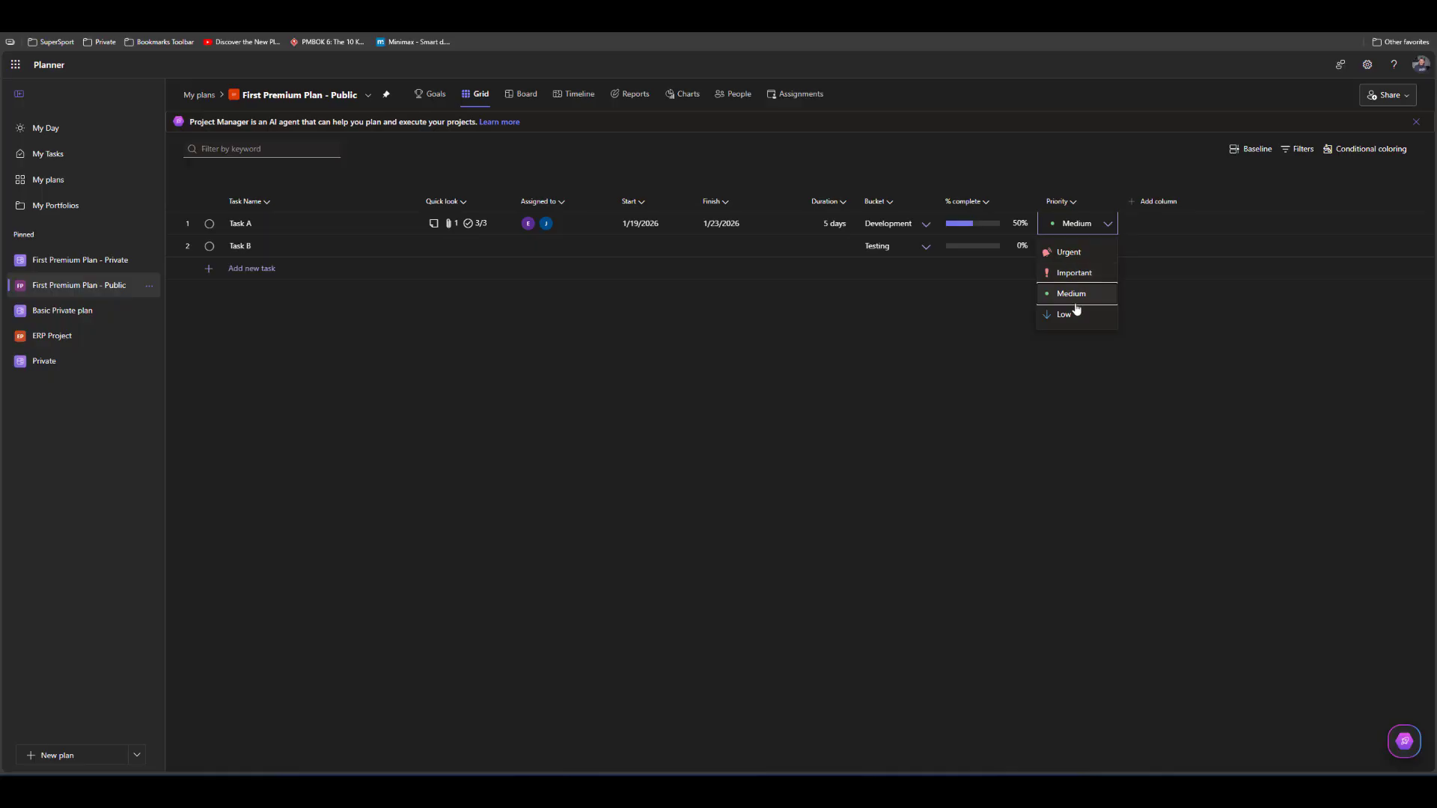
pyautogui.click(1072, 272)
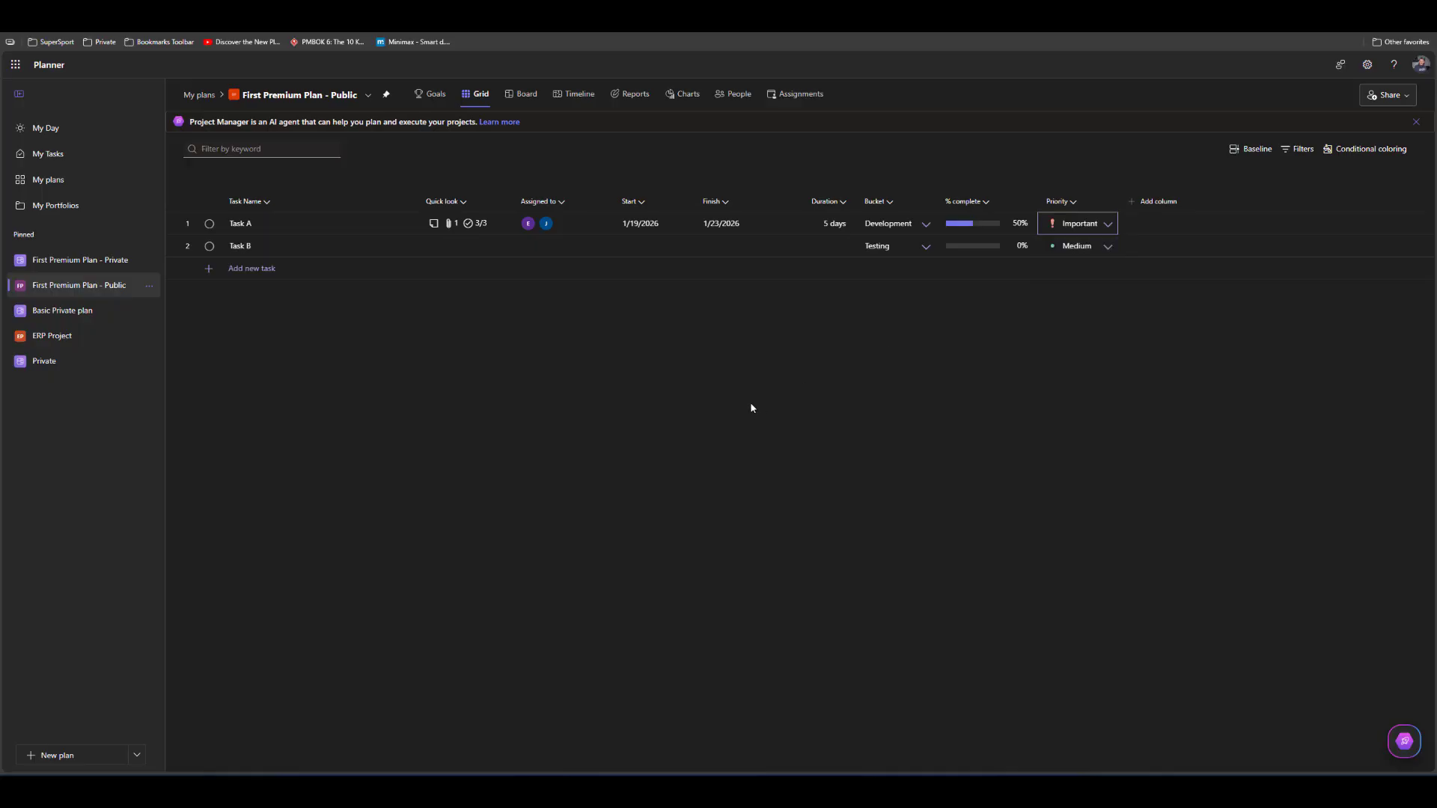
# Add the Labels column to the grid and switch its Show Titles option off and back on
pyautogui.click(1143, 206)
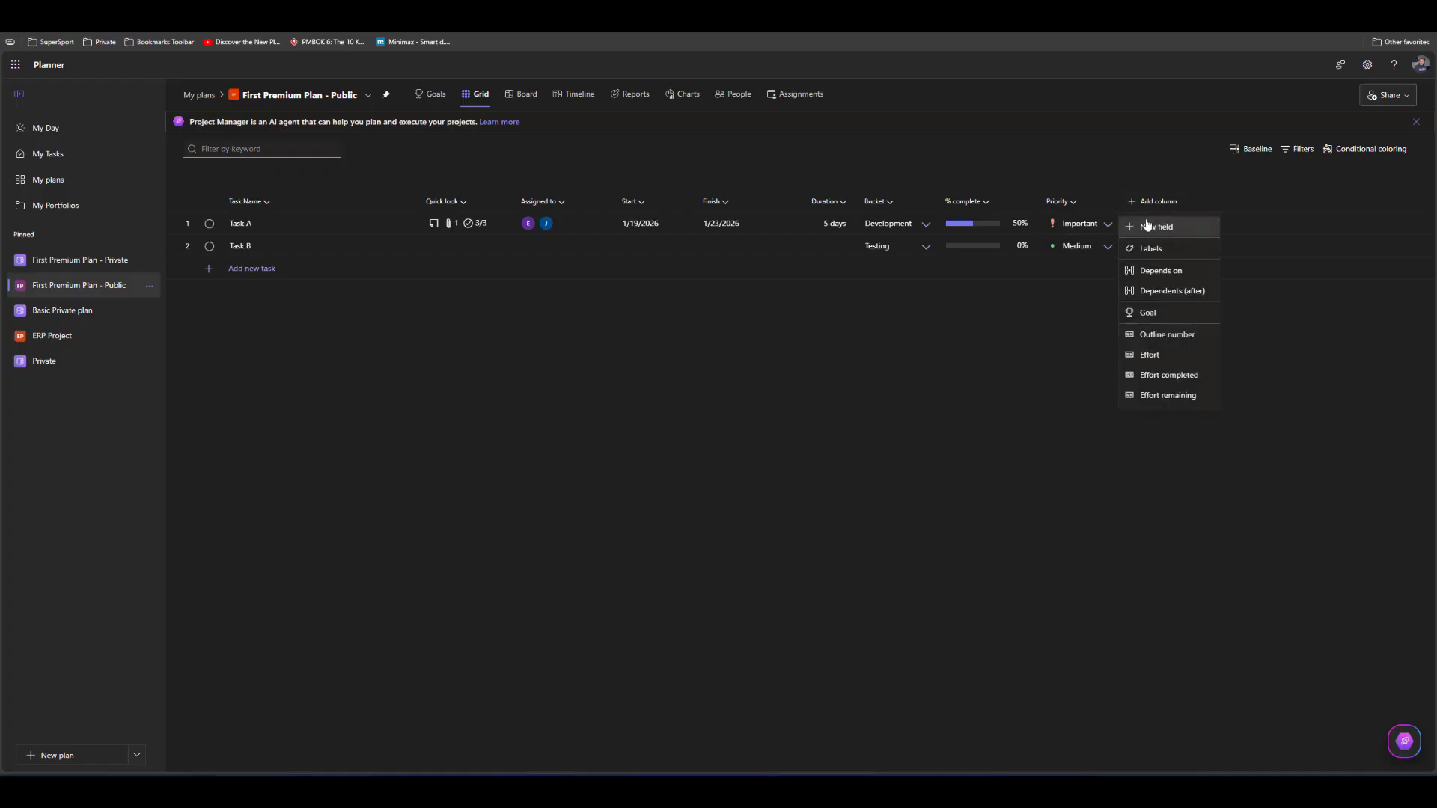
pyautogui.click(1146, 253)
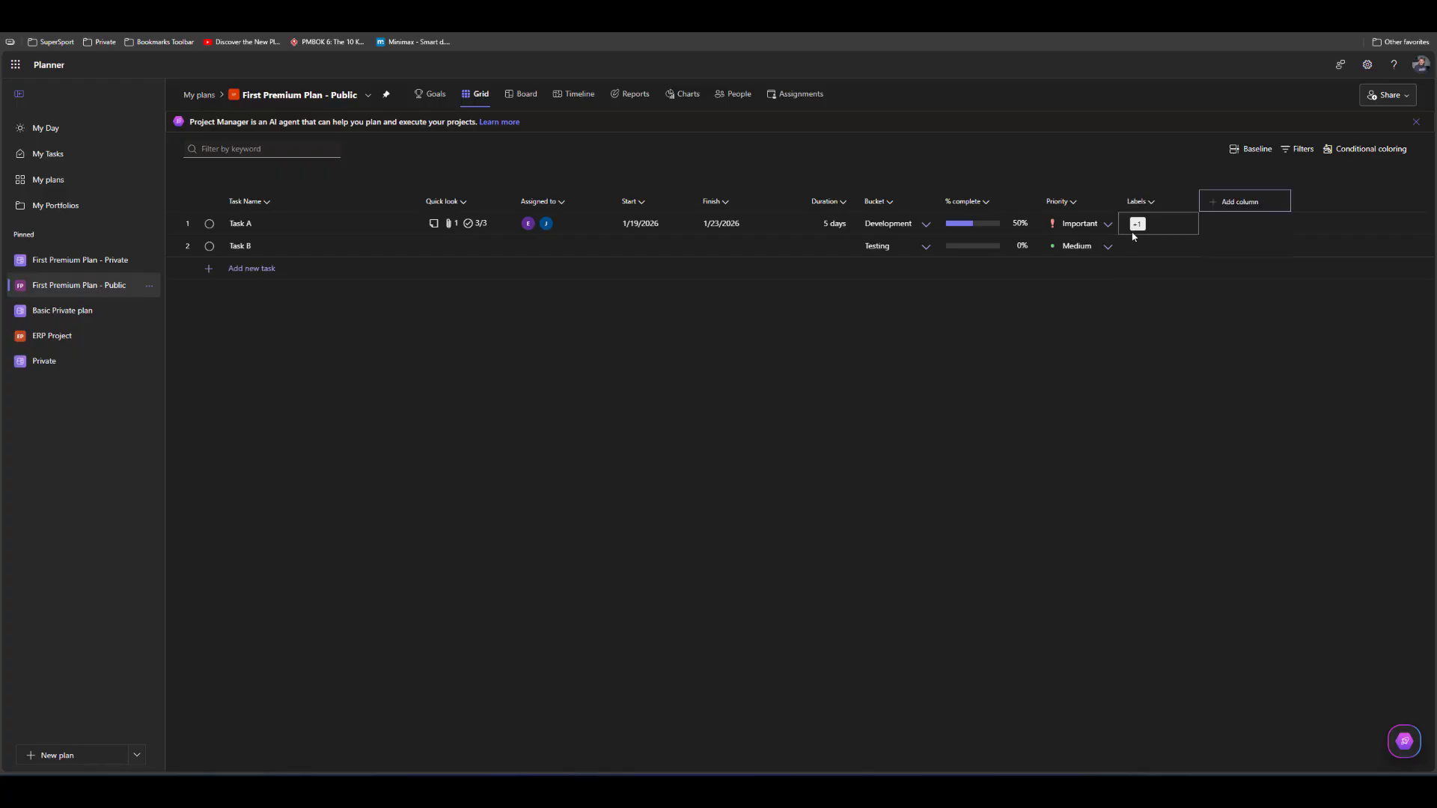
pyautogui.click(1151, 203)
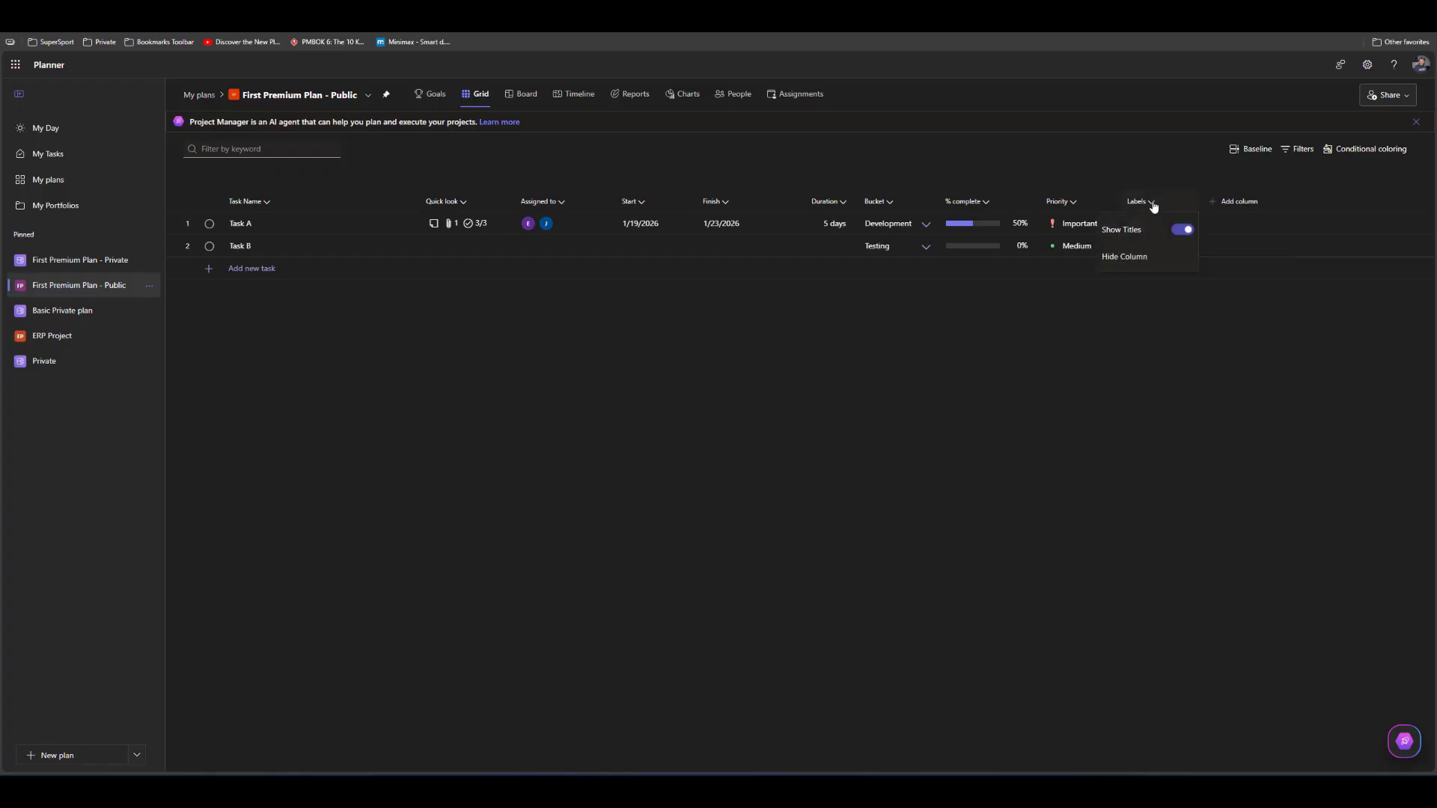
pyautogui.click(1182, 231)
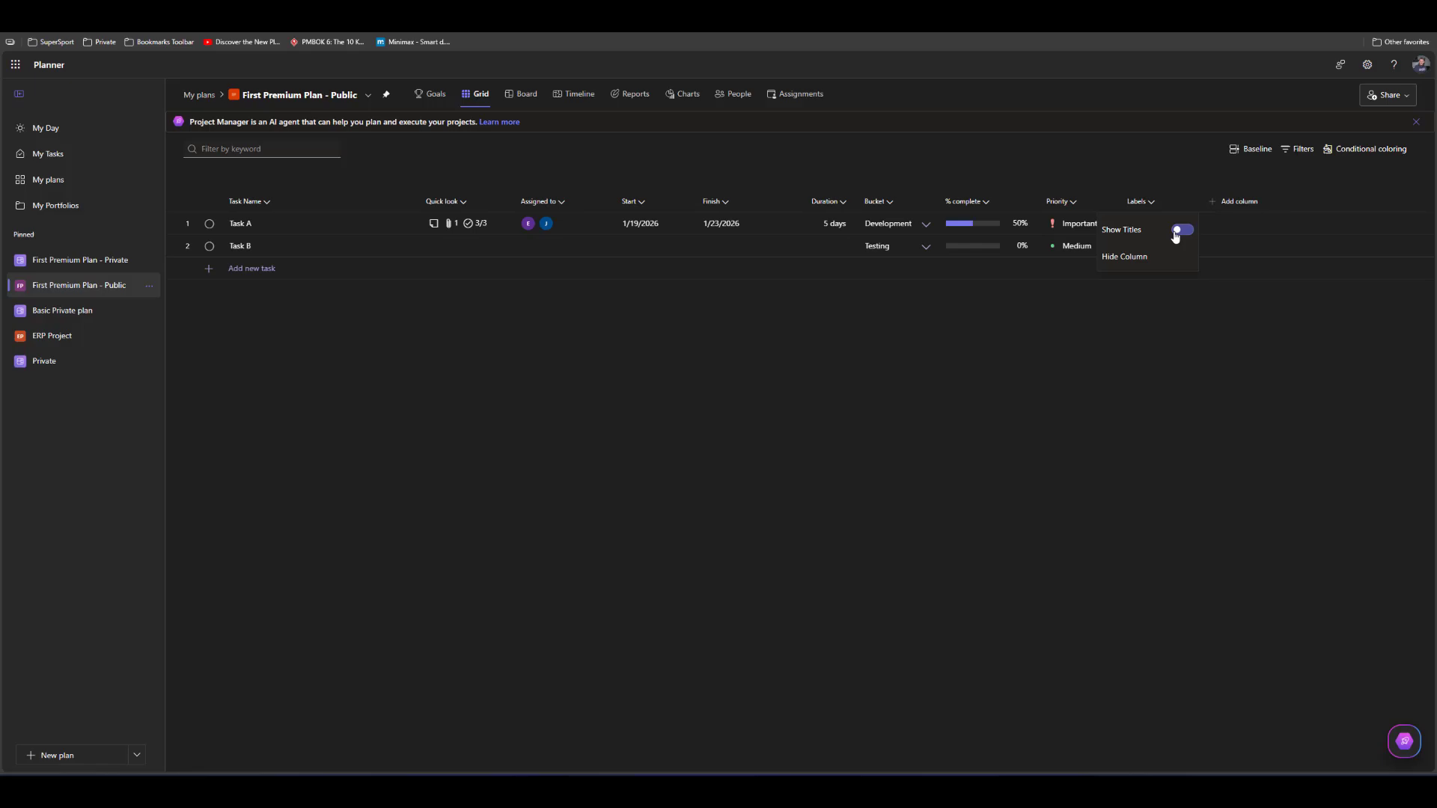
pyautogui.click(1111, 365)
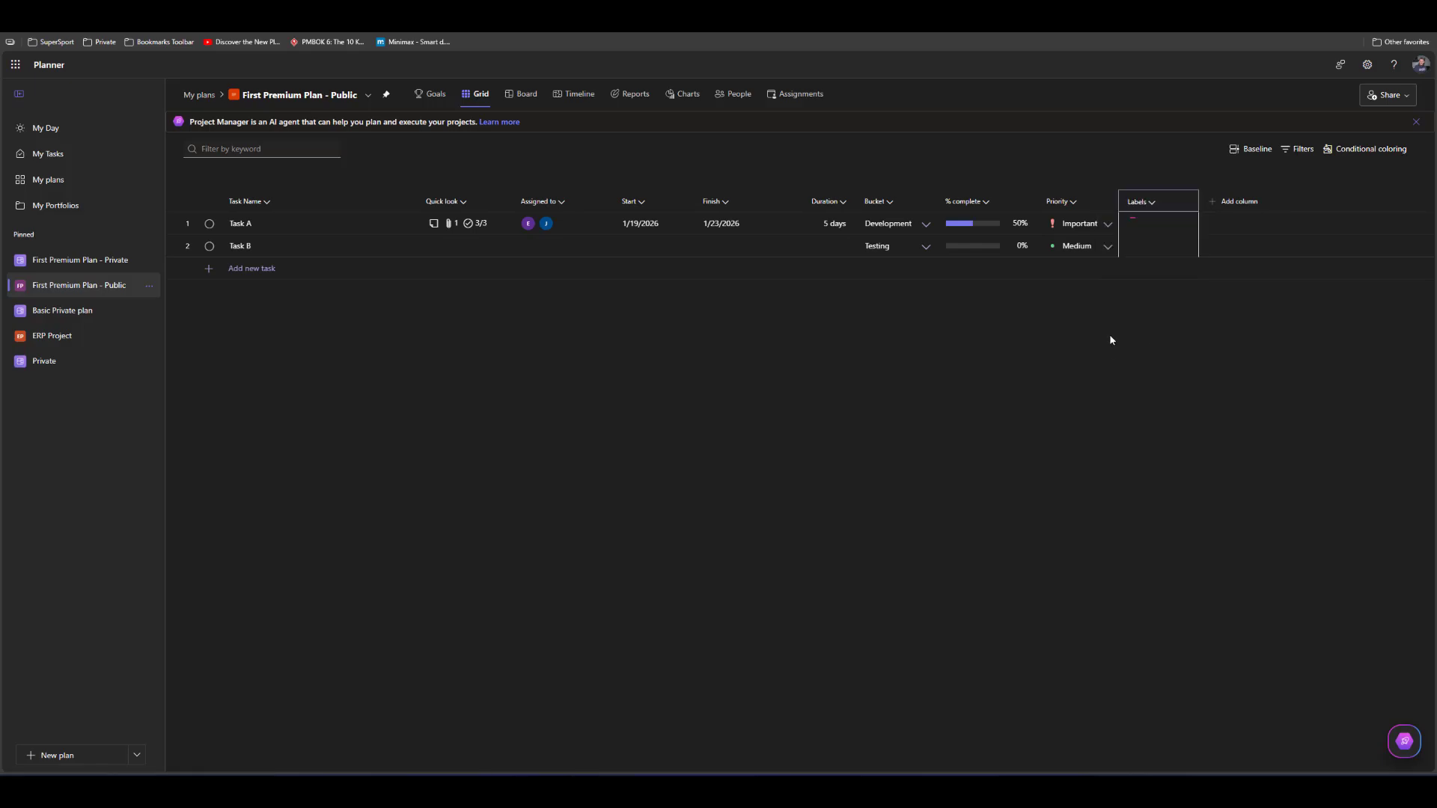
pyautogui.click(1150, 203)
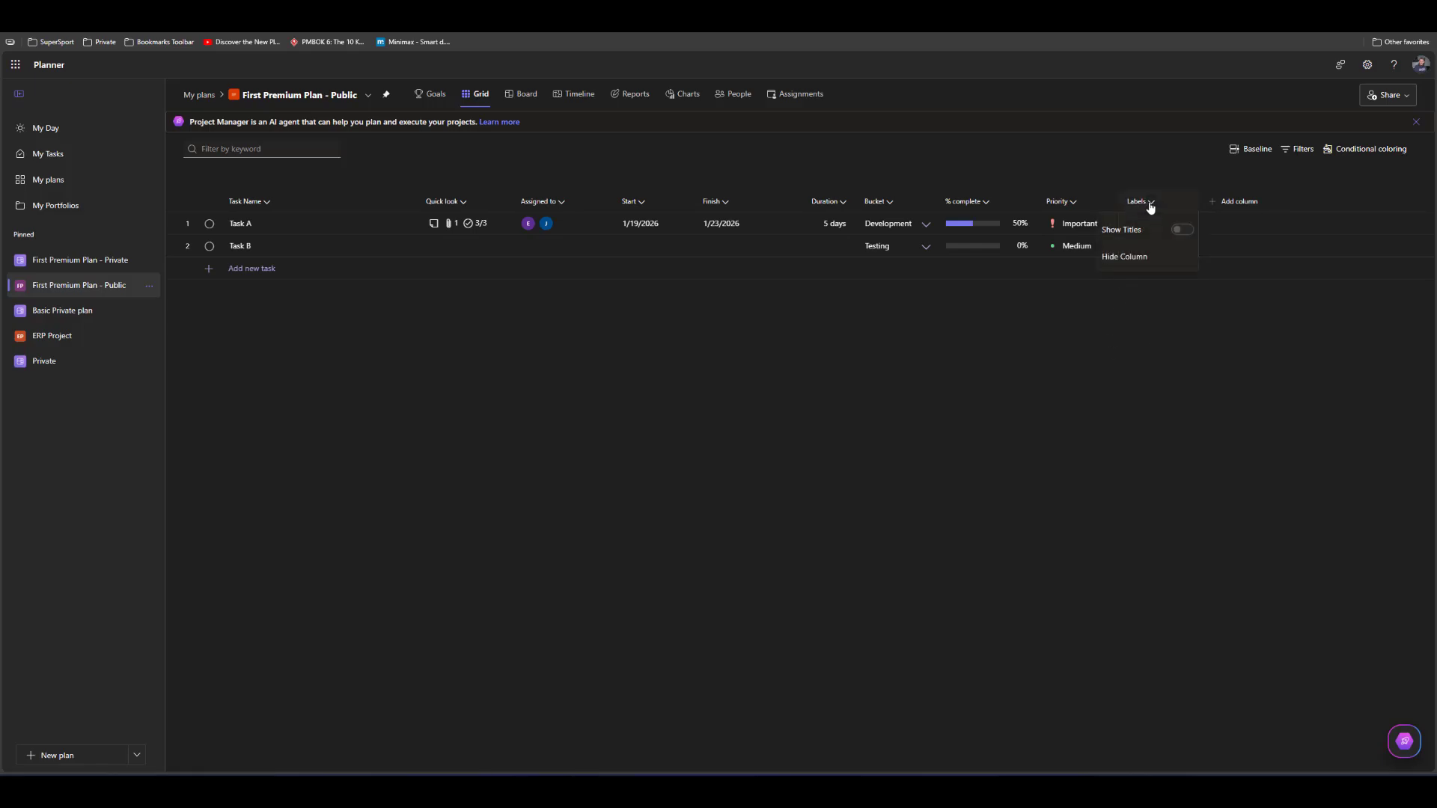
pyautogui.click(1189, 232)
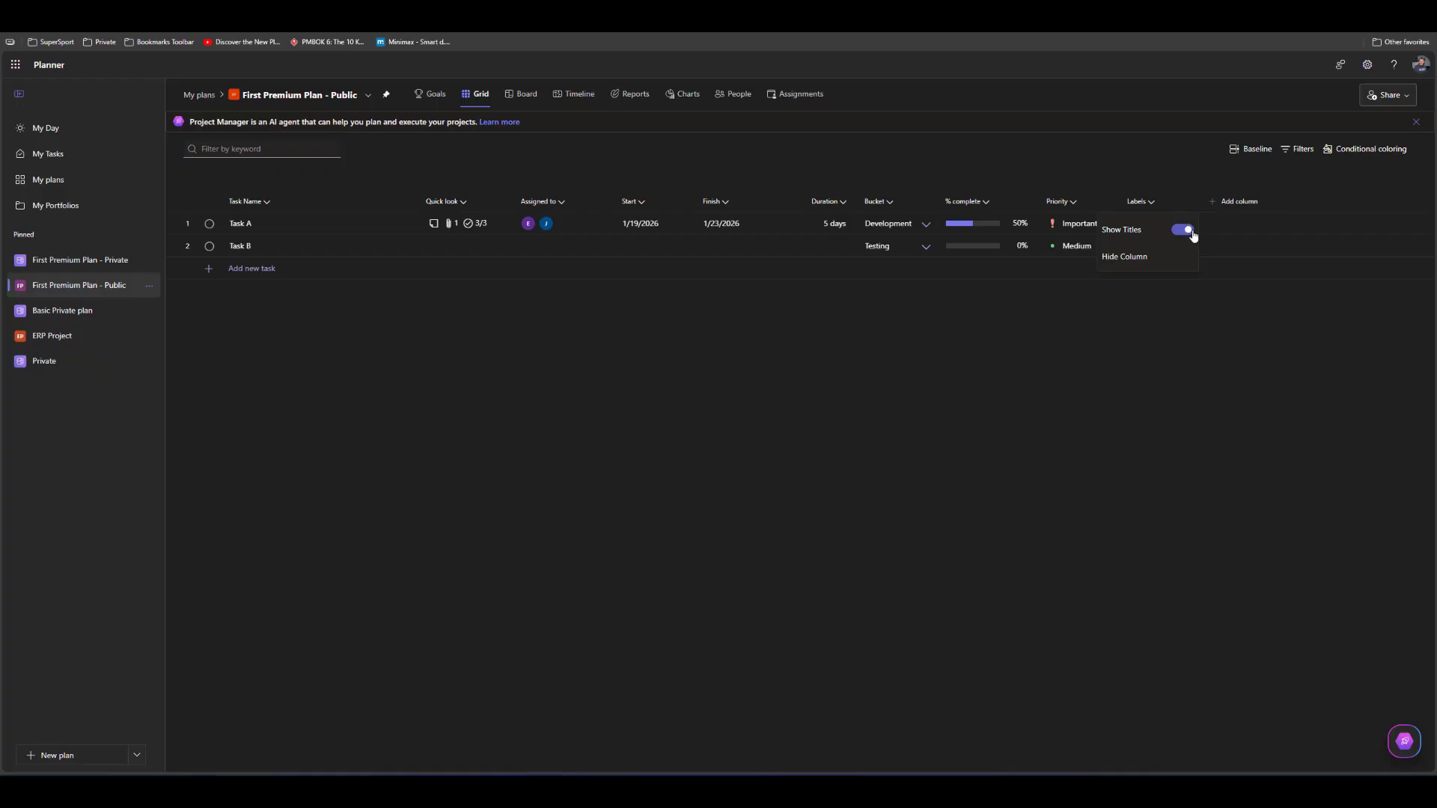
pyautogui.click(1139, 322)
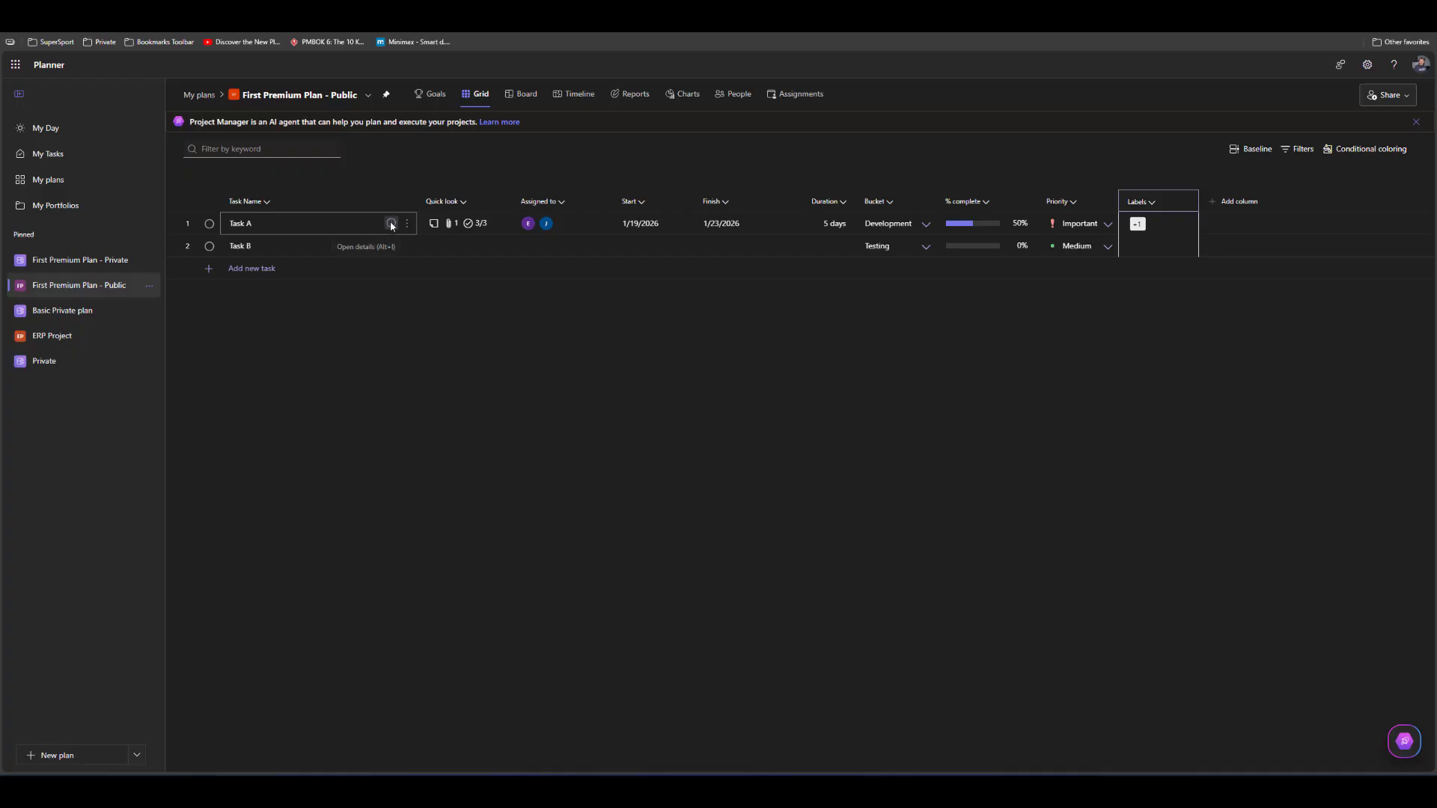
# Remove the Risky label from Task A in its details and close the details
pyautogui.click(391, 224)
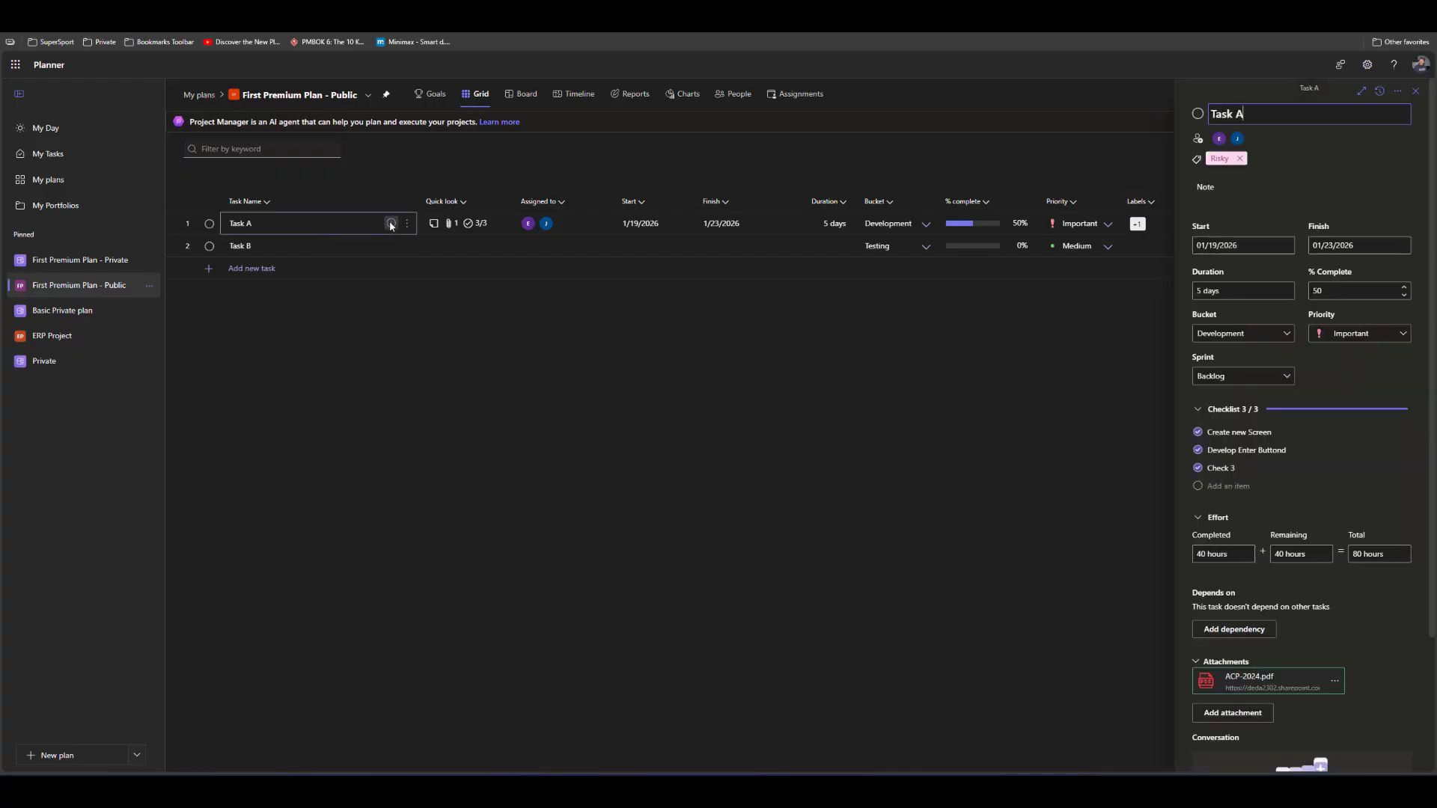
pyautogui.click(1219, 159)
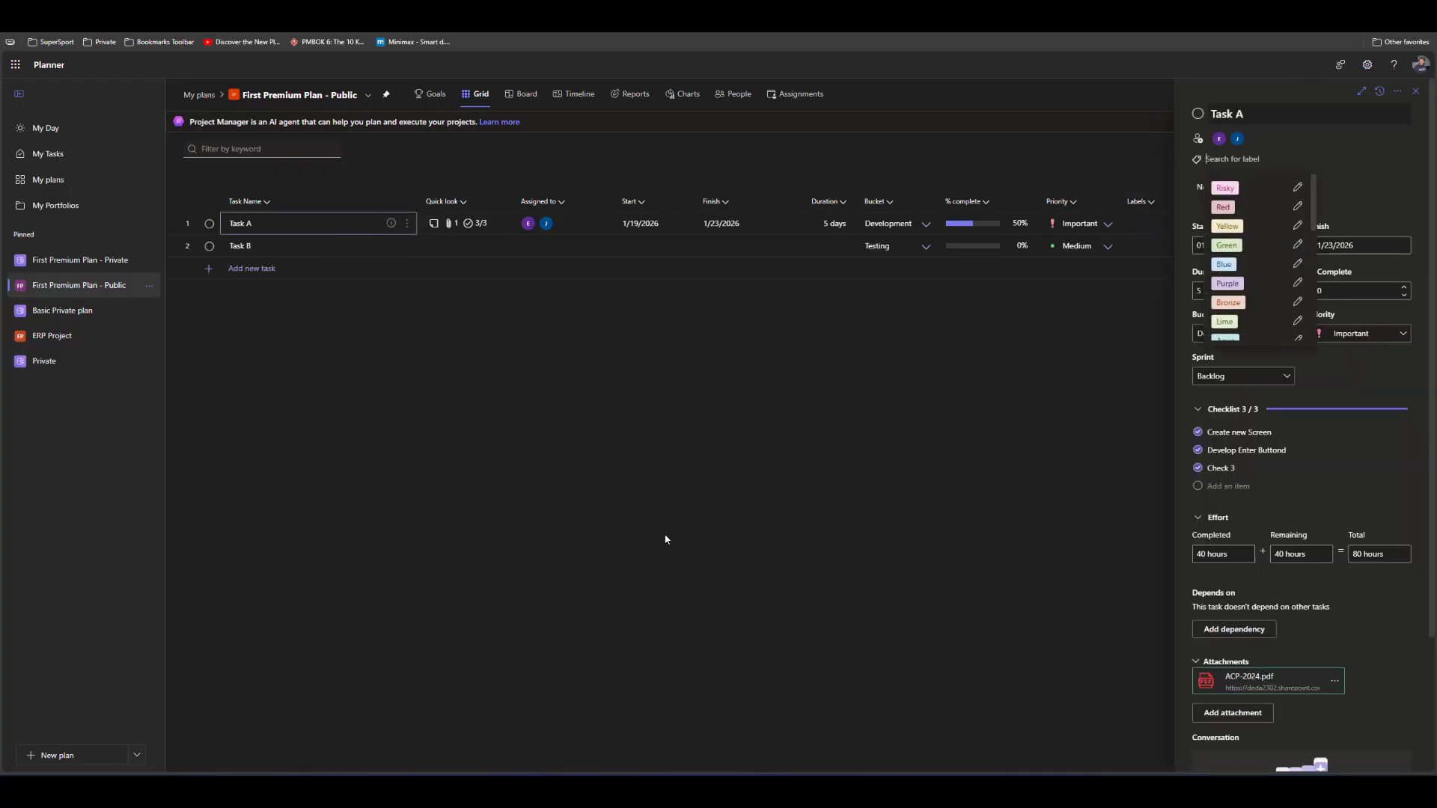
pyautogui.click(641, 521)
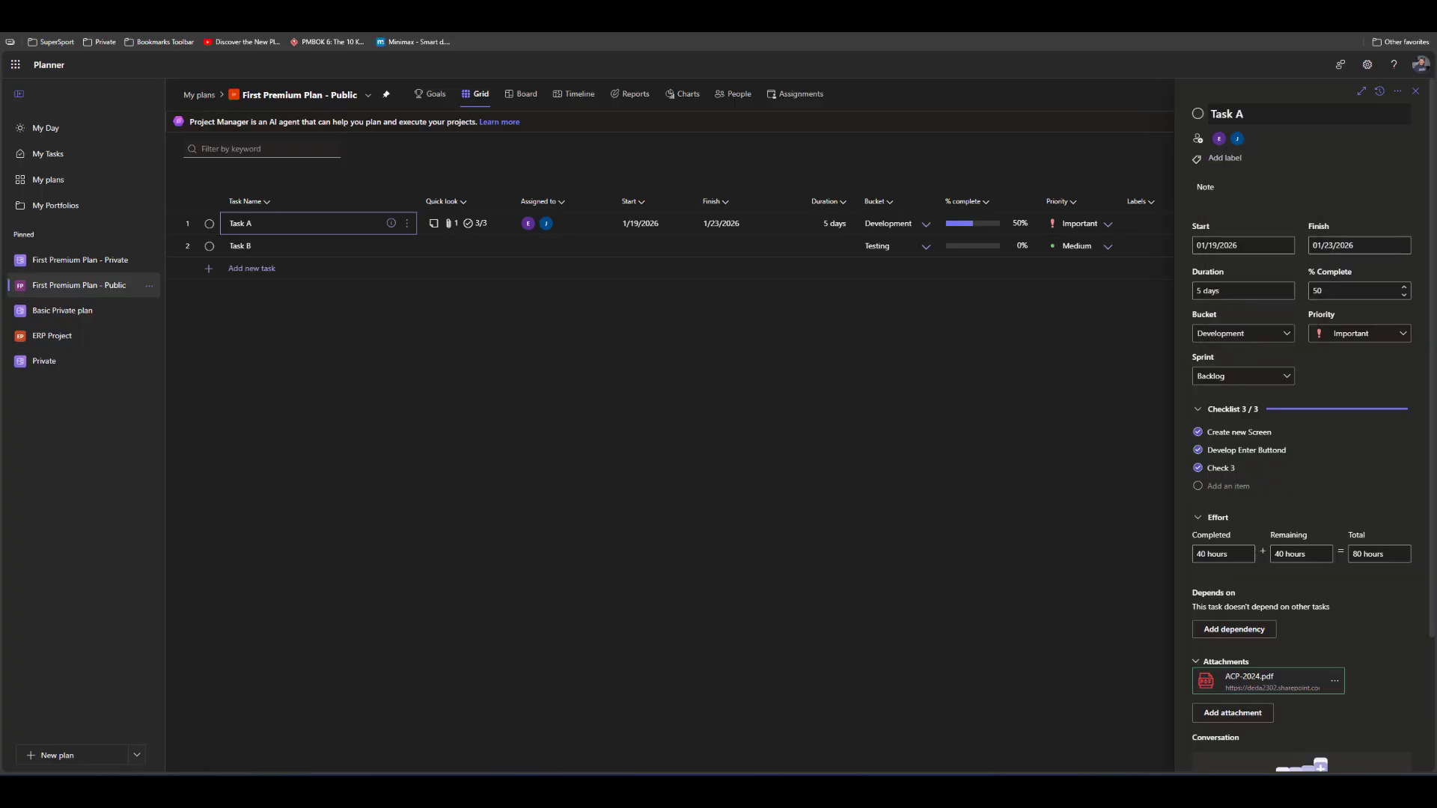
pyautogui.click(1415, 90)
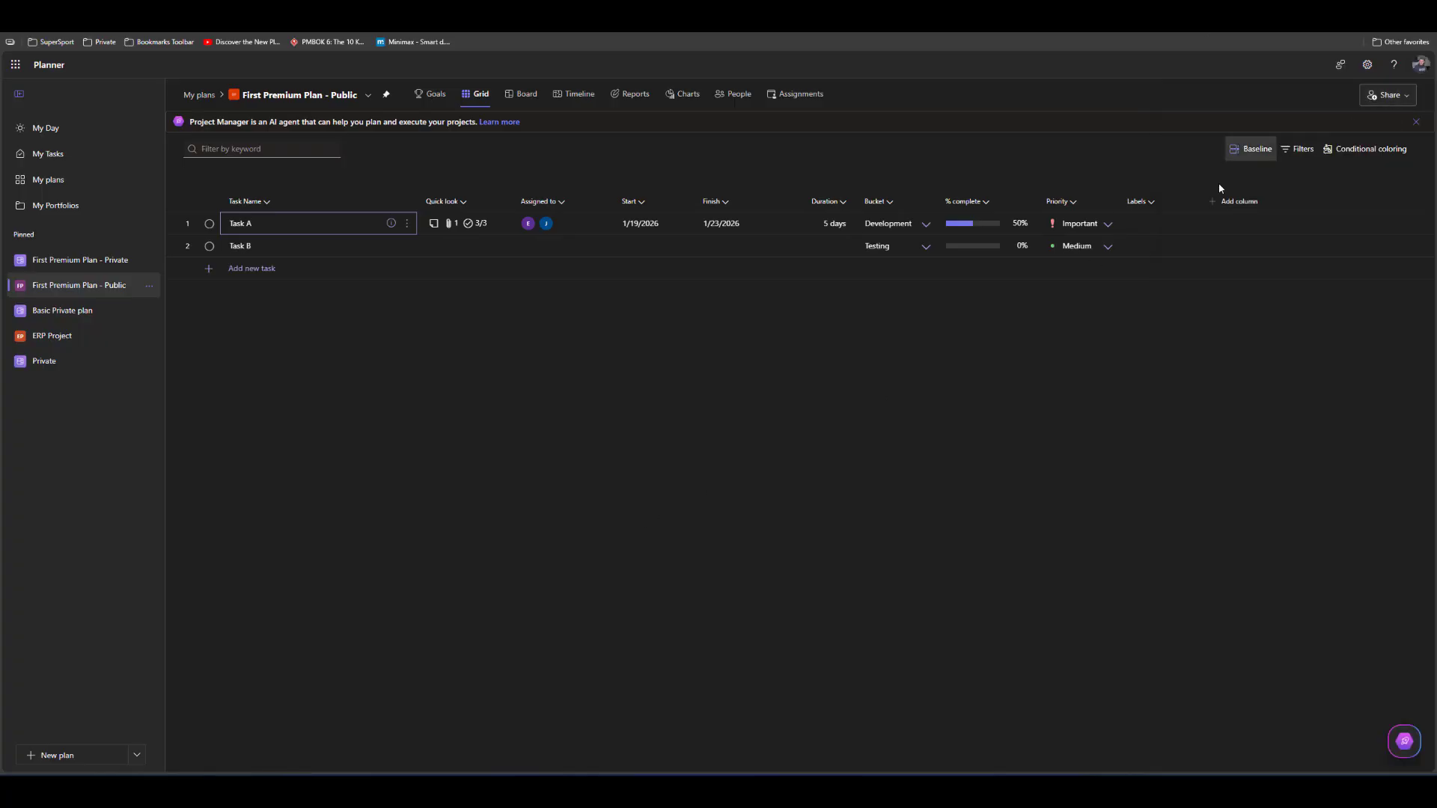
# Hide the Labels column and add the Depends on column to the grid
pyautogui.click(1151, 203)
pyautogui.click(1143, 257)
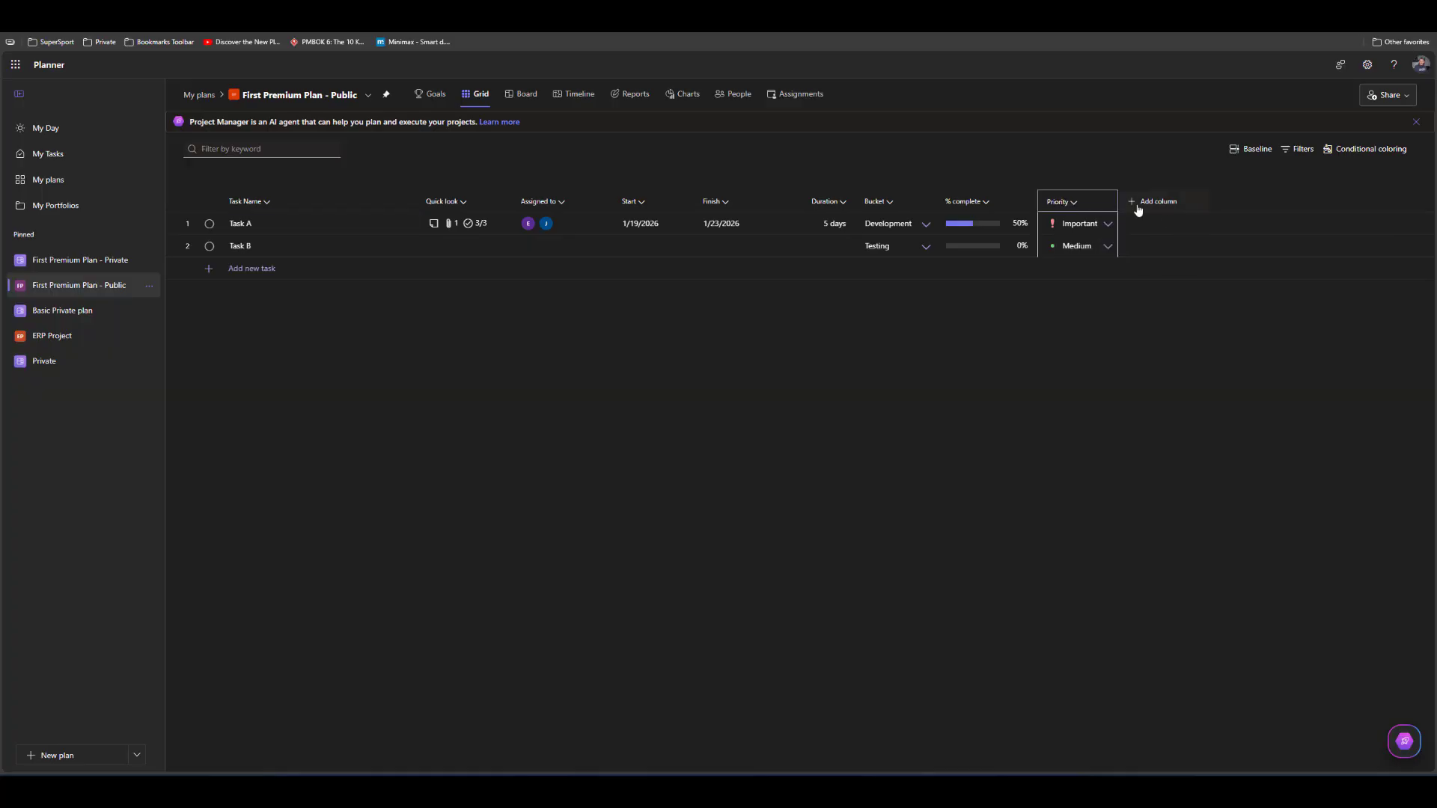
pyautogui.click(1141, 205)
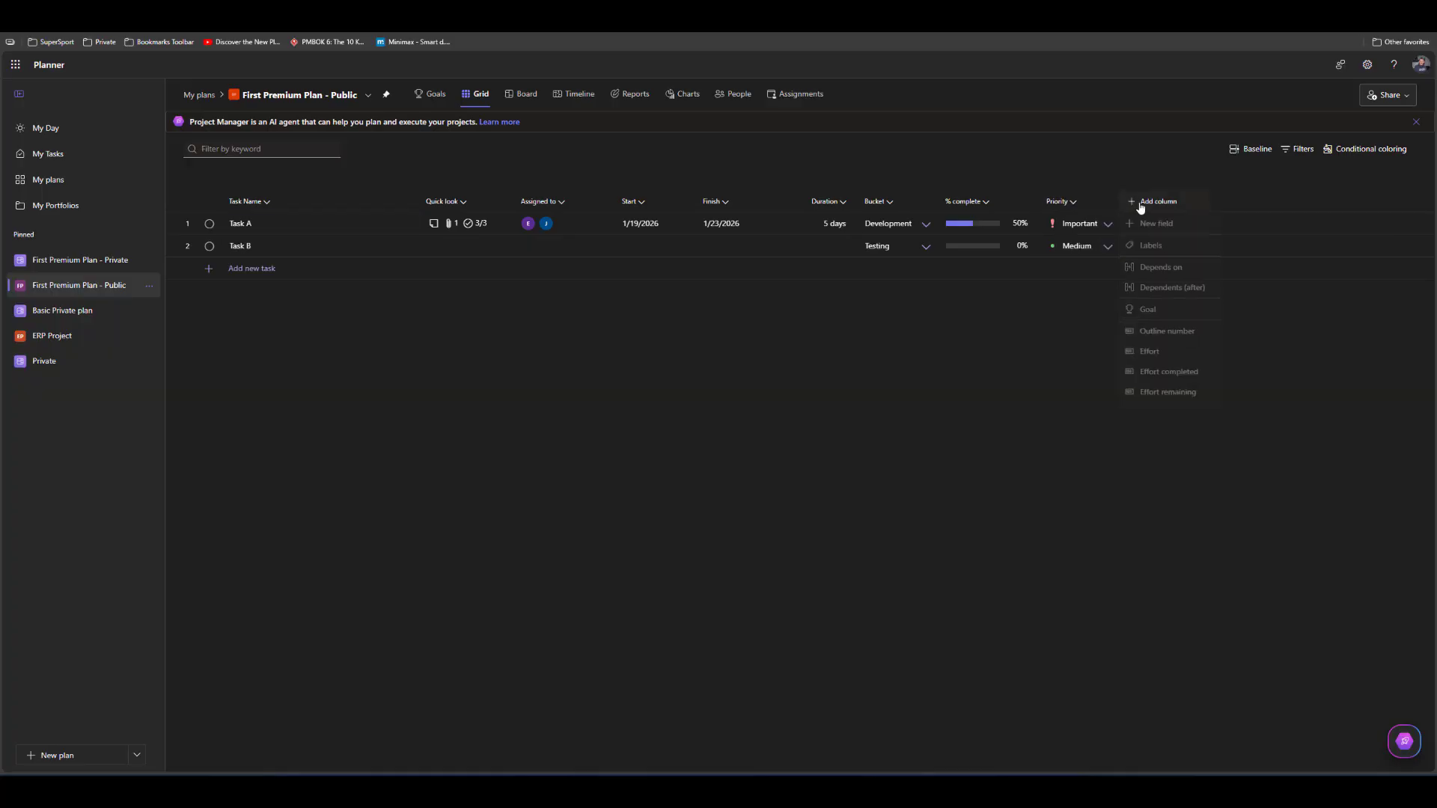
pyautogui.click(1148, 272)
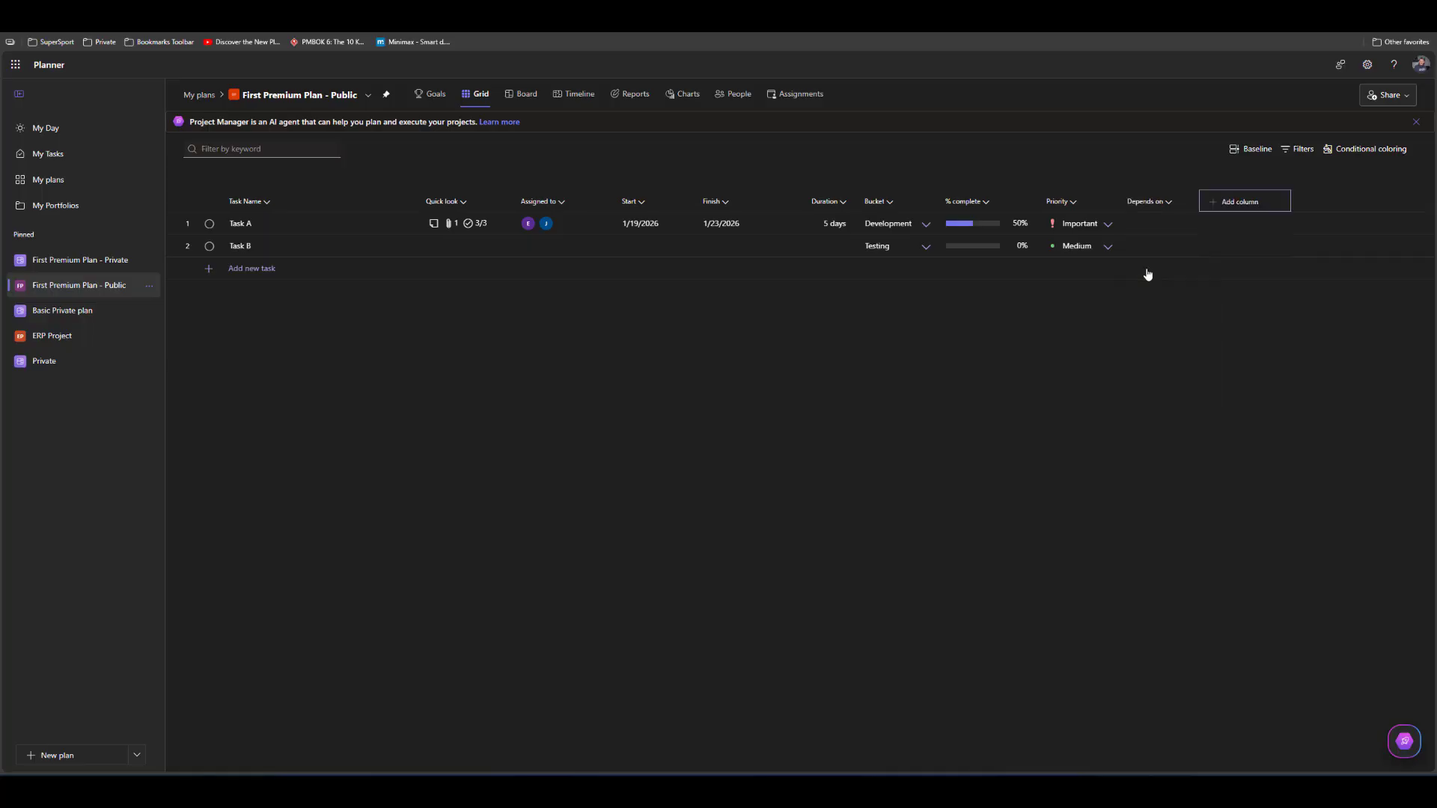
# Add the Dependents (after) column to the grid and make Task B a 1-day task that depends on task 1
pyautogui.click(1239, 202)
pyautogui.click(1246, 271)
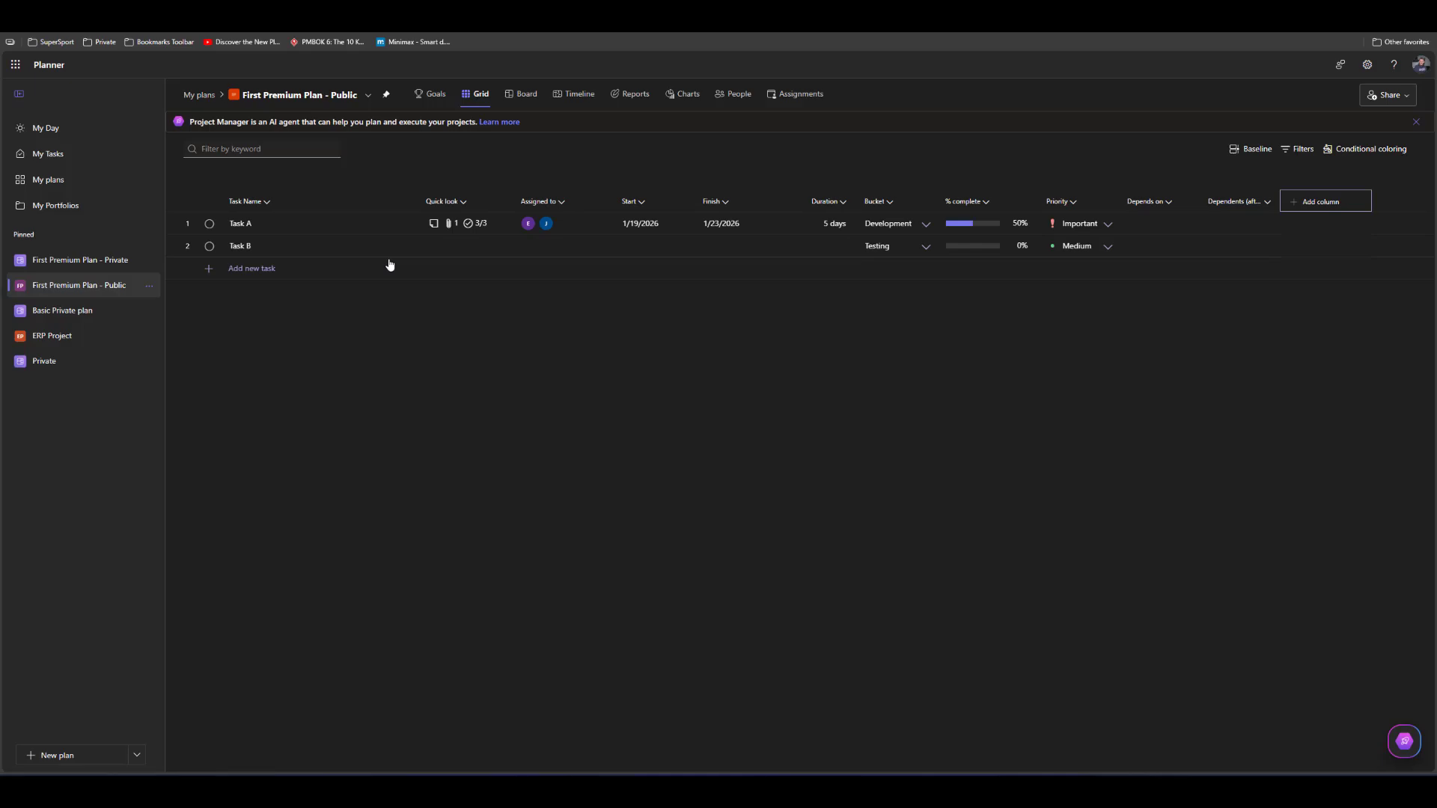
pyautogui.click(826, 252)
pyautogui.click(1178, 251)
pyautogui.write('1')
pyautogui.press('Return')
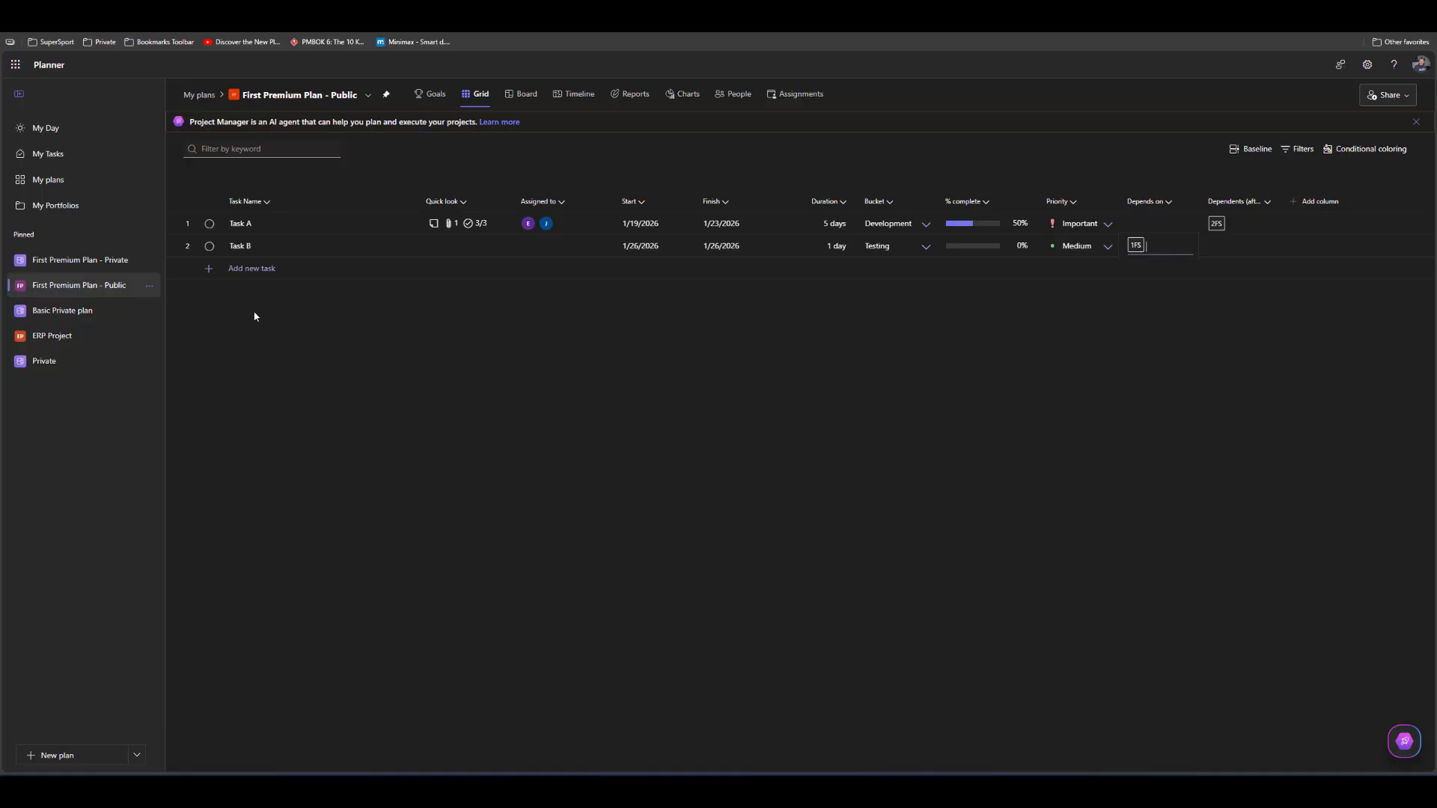
# Add a new task named Task C with a duration of 2 days
pyautogui.click(243, 270)
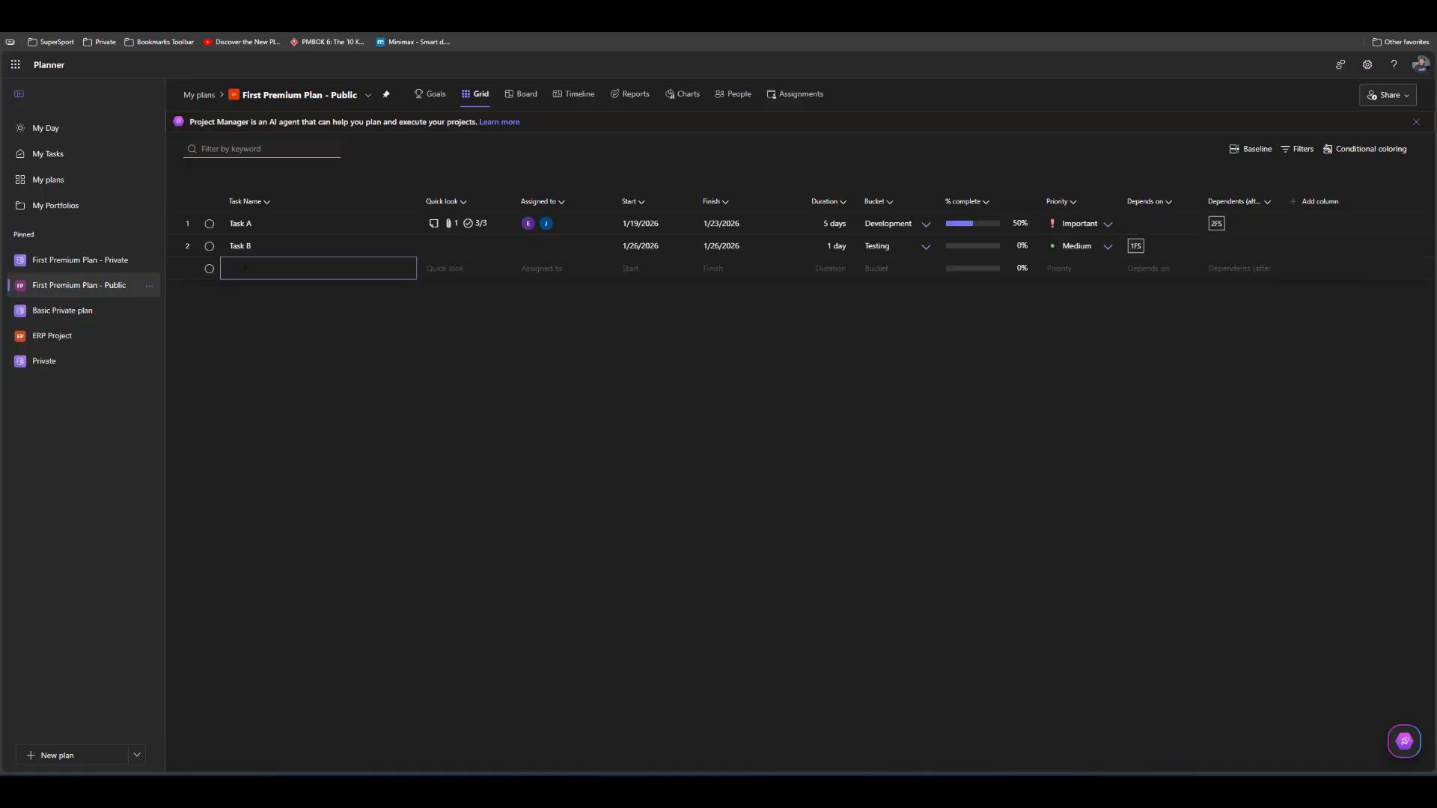
pyautogui.write('Task')
pyautogui.press('Return')
pyautogui.press('Up')
pyautogui.press('Right')
pyautogui.press('Right')
pyautogui.press('Right')
pyautogui.press('Right')
pyautogui.press('Right')
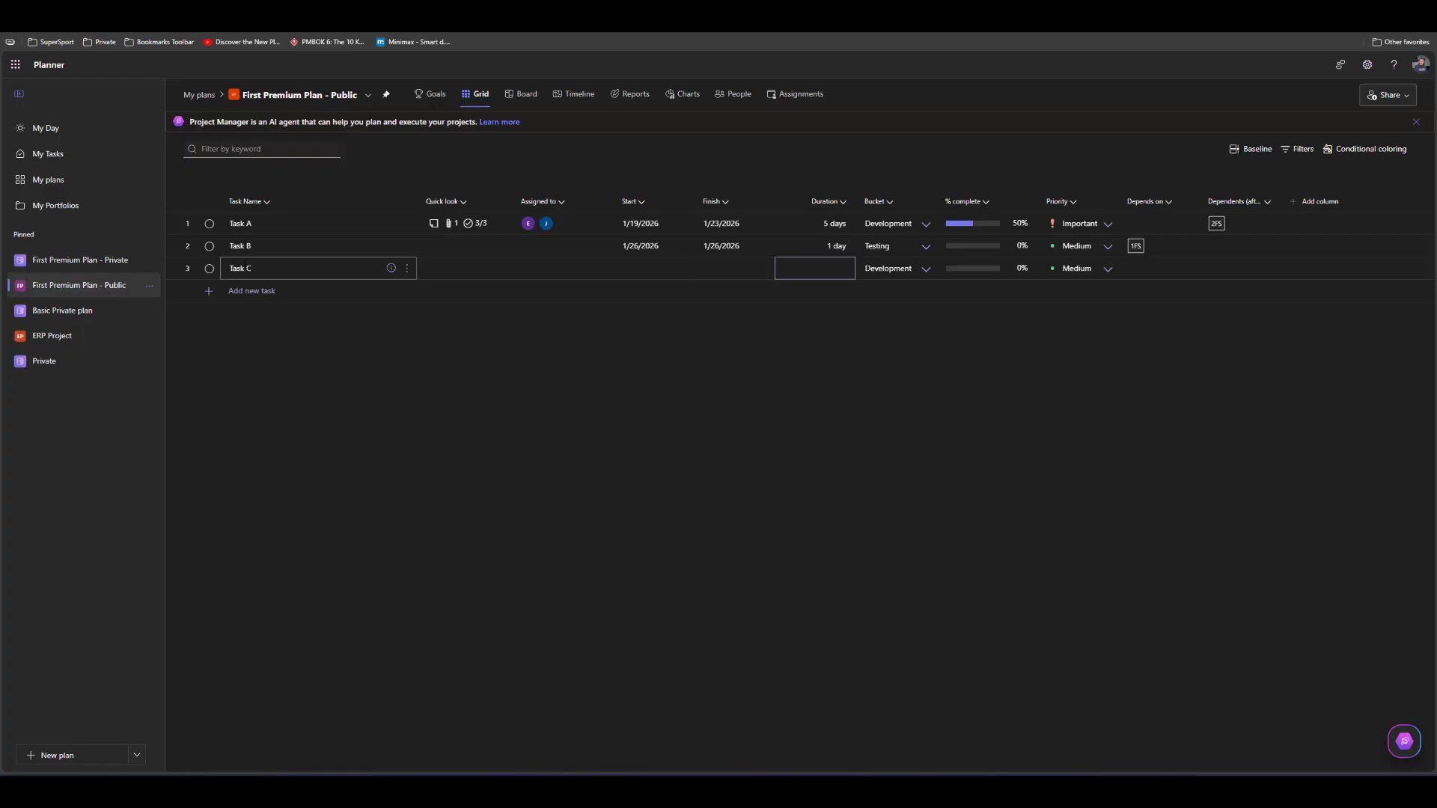
pyautogui.write('2')
pyautogui.press('Return')
# Make Task C depend on tasks 1 and 2 in the Depends on column
pyautogui.press('Up')
pyautogui.press('Up')
pyautogui.press('Right')
pyautogui.press('Right')
pyautogui.press('Right')
pyautogui.press('Right')
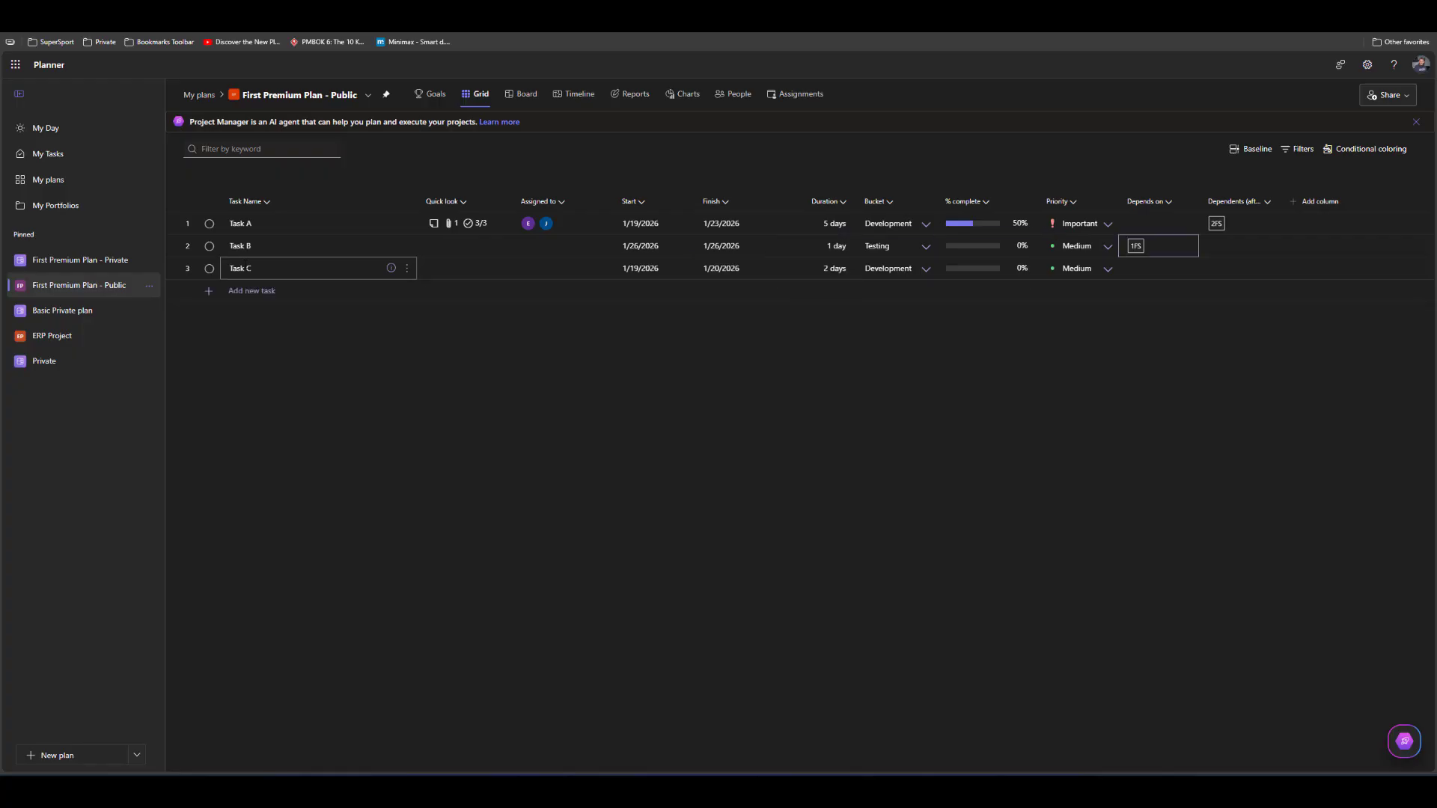
pyautogui.press('Down')
pyautogui.write('1')
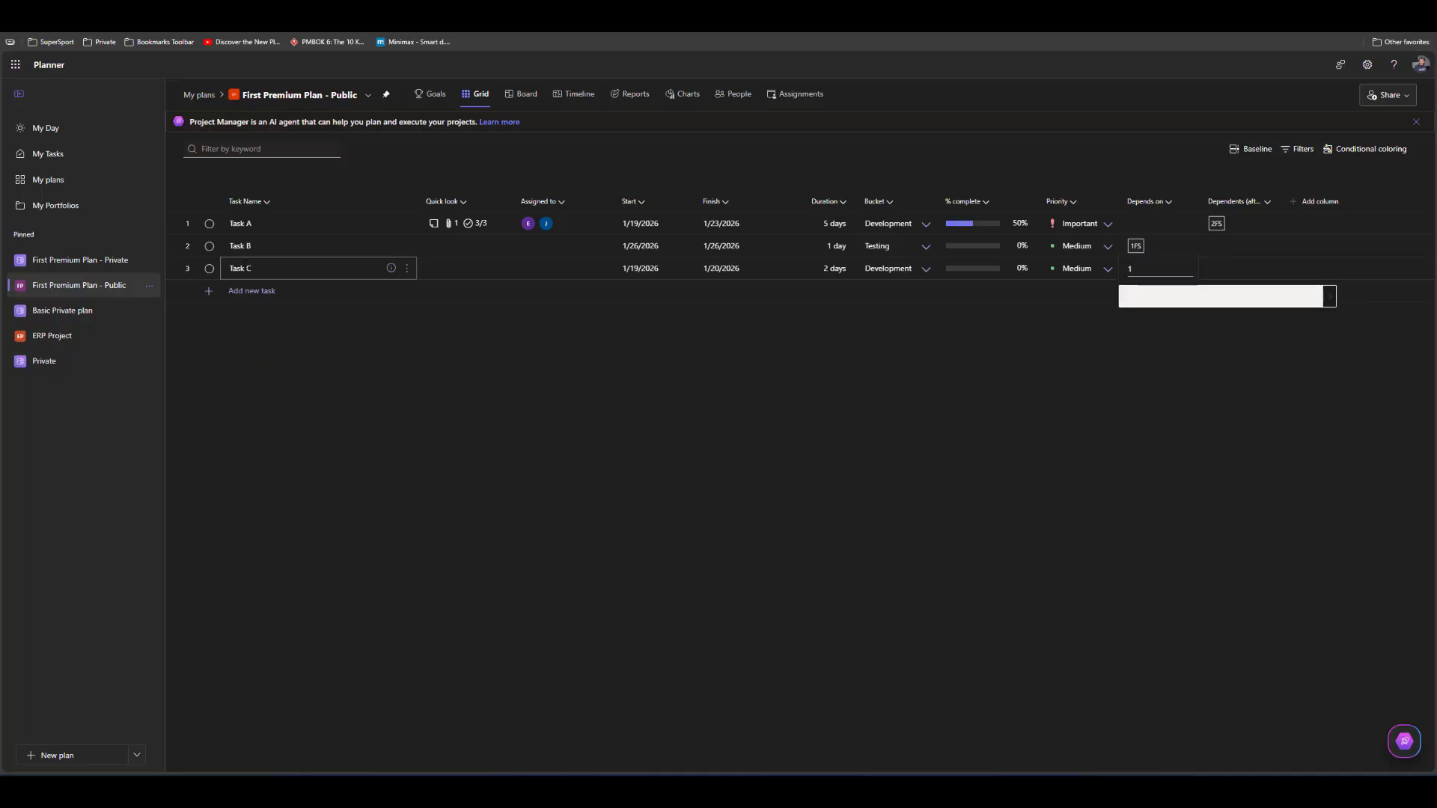
pyautogui.press('Return')
pyautogui.write('2')
pyautogui.press('Return')
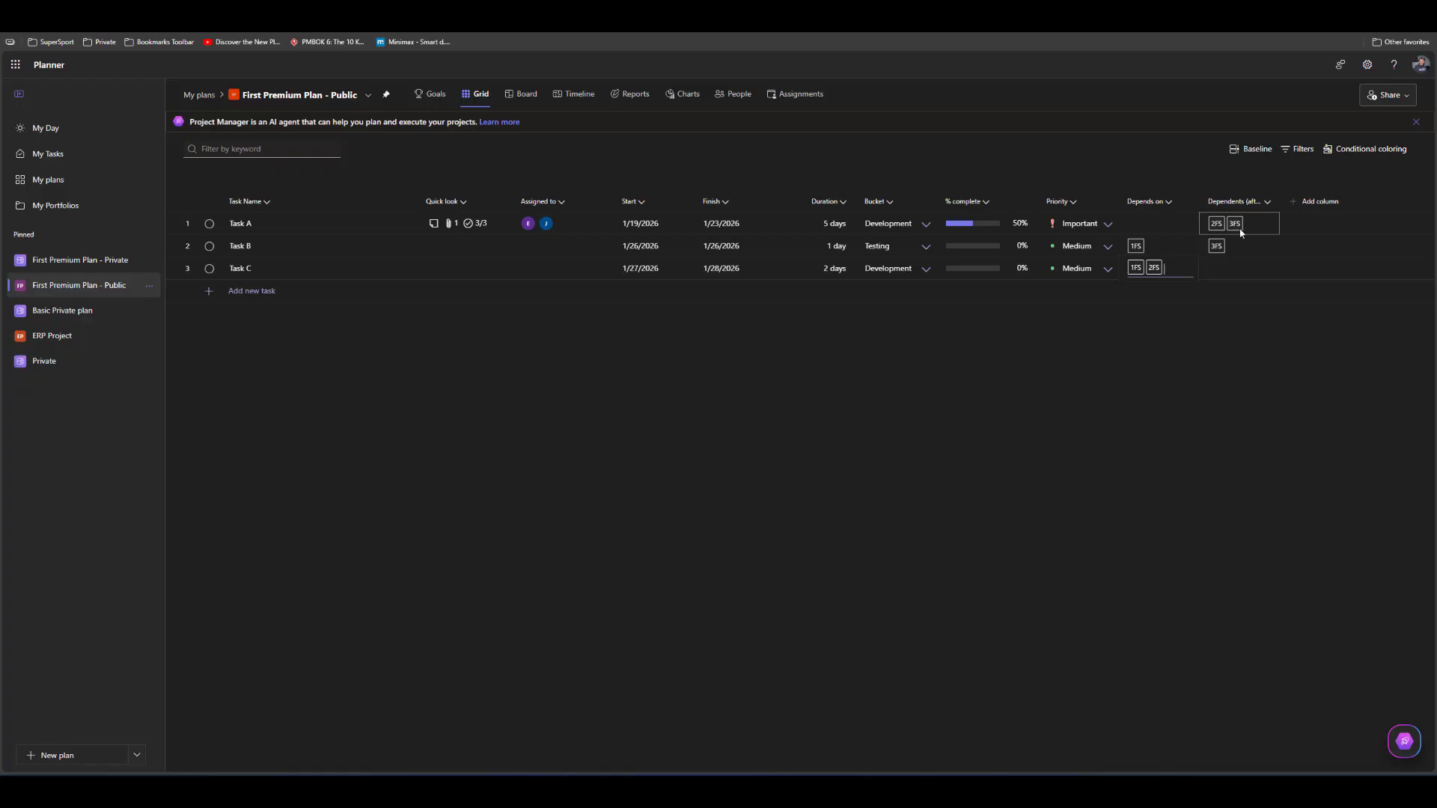
# Add the Effort, Effort completed and Effort remaining columns to the grid
pyautogui.click(1311, 208)
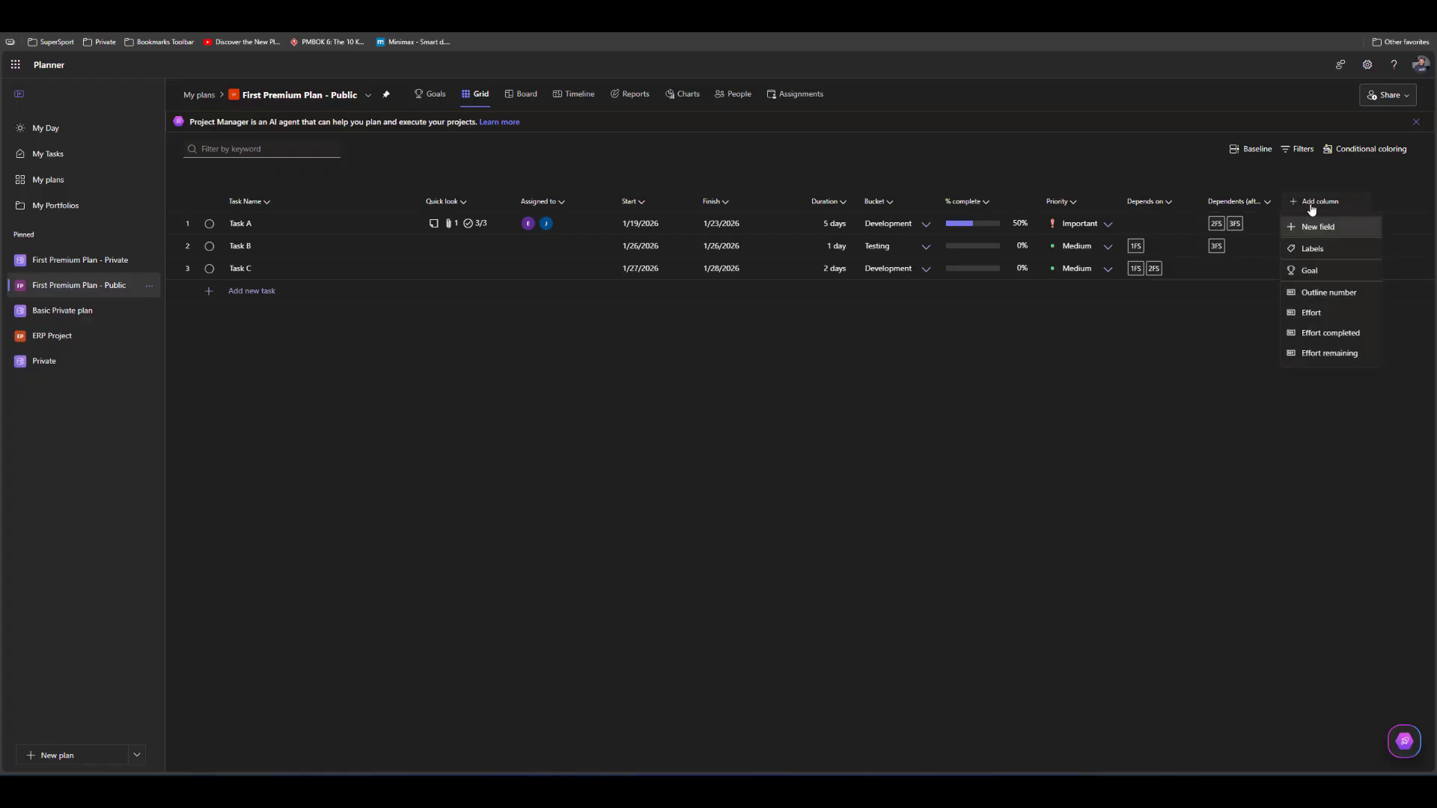
pyautogui.click(1310, 312)
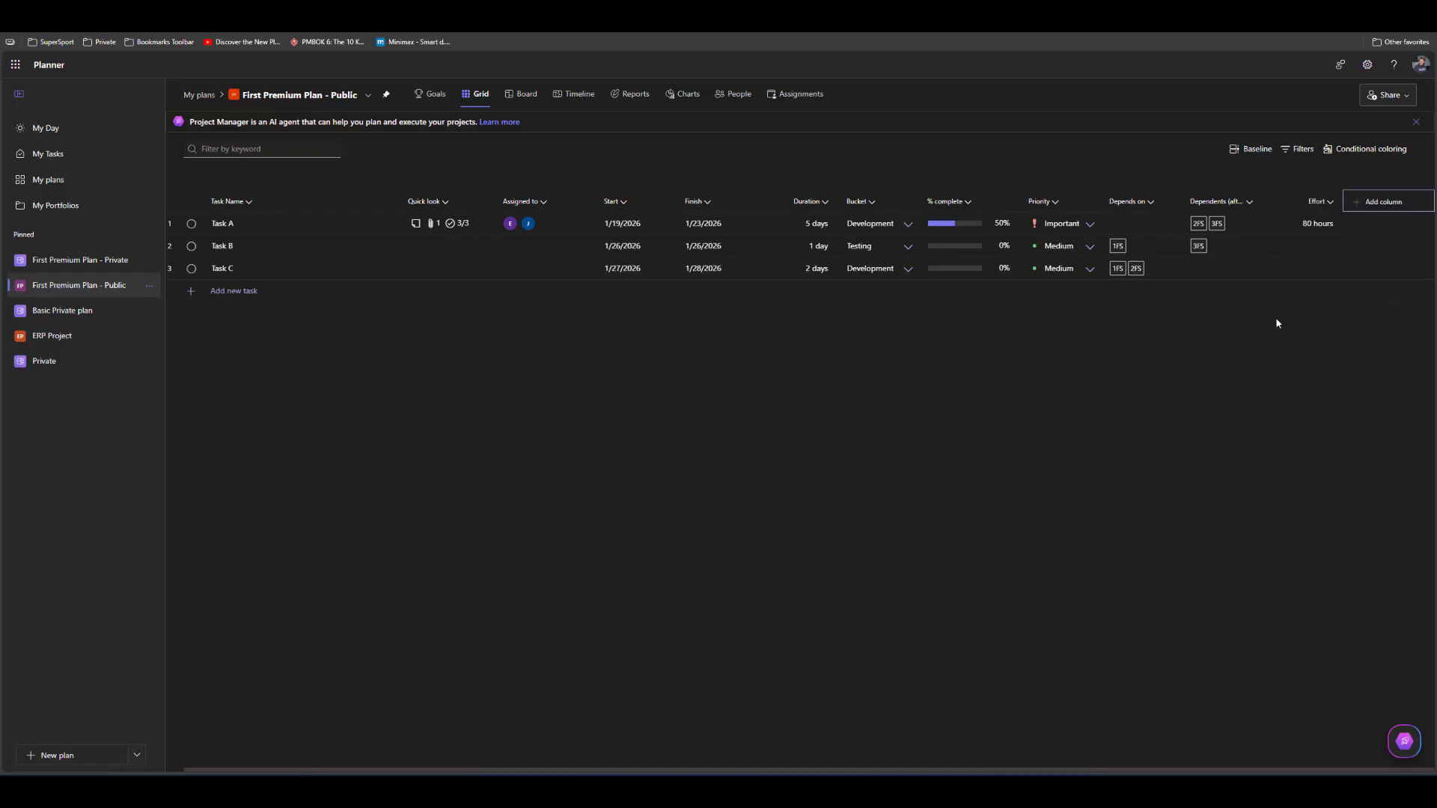
pyautogui.click(1368, 209)
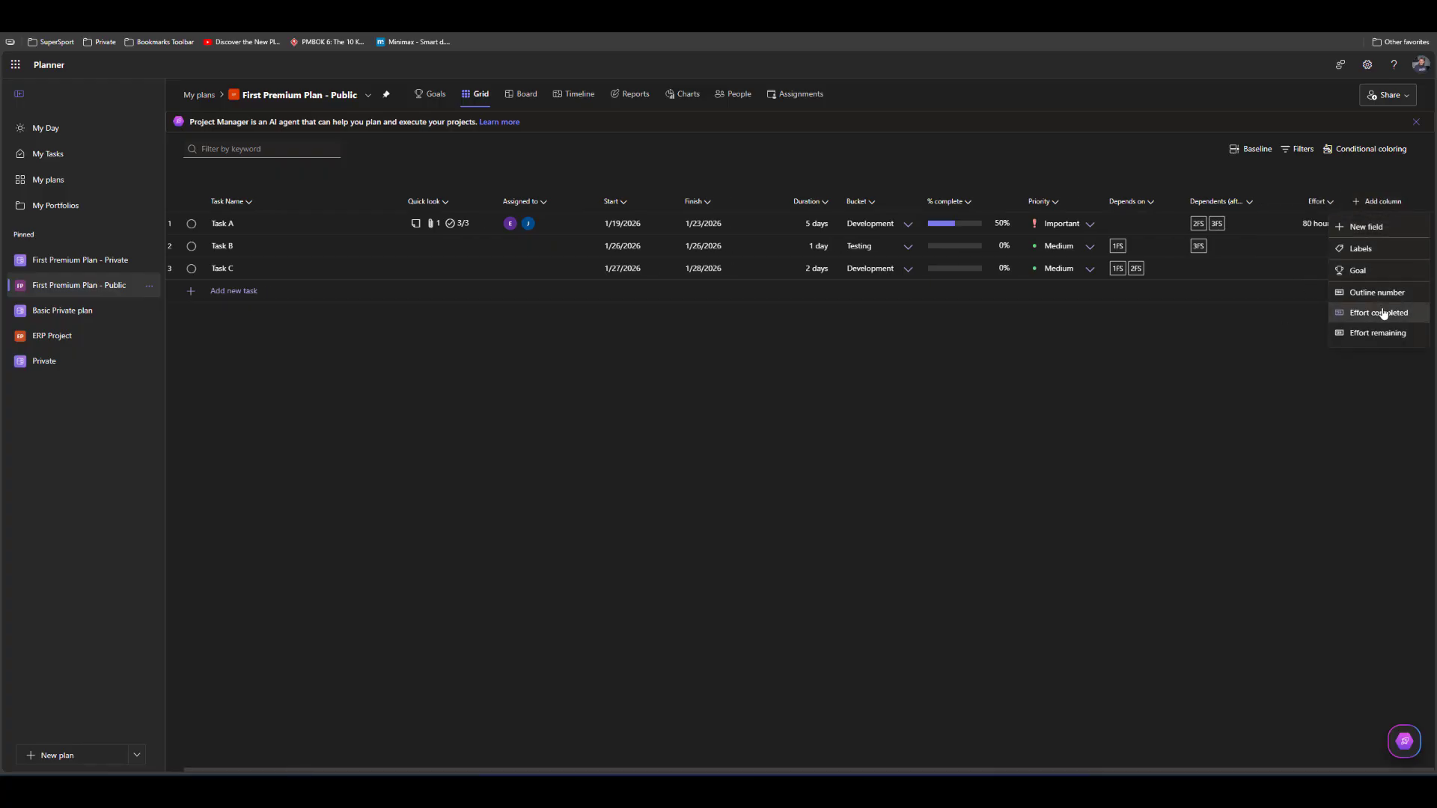
pyautogui.click(1381, 312)
pyautogui.click(1381, 209)
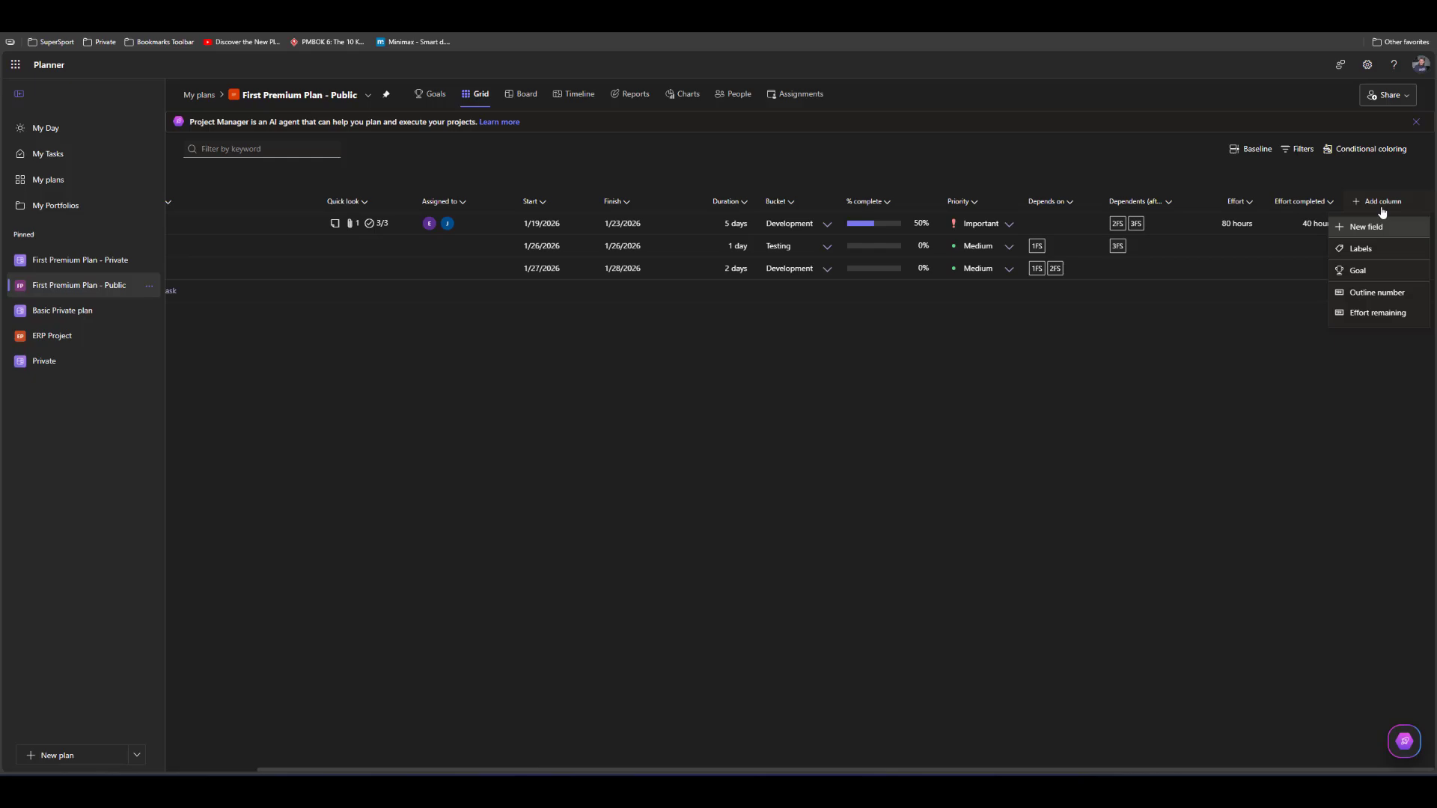
pyautogui.click(1381, 312)
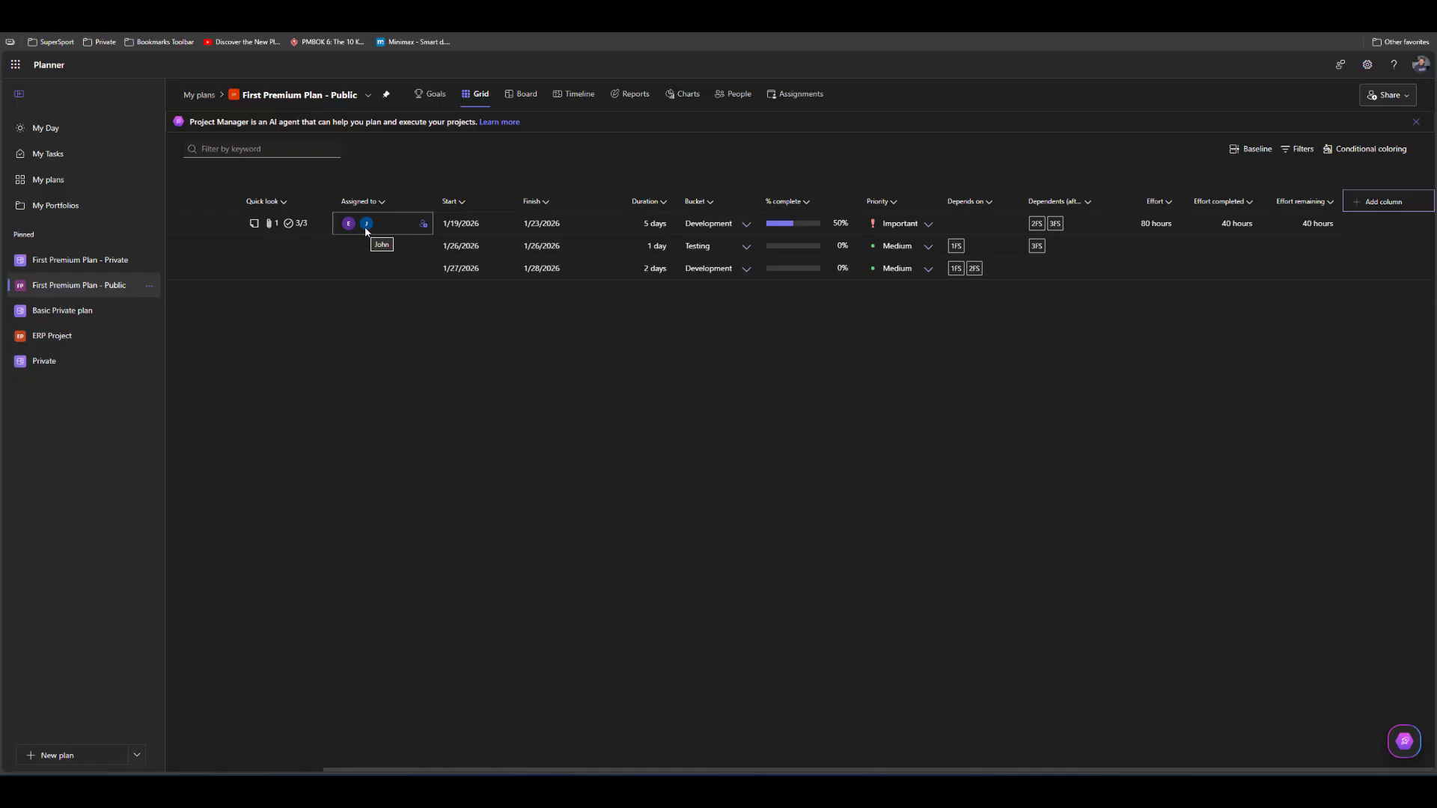
# Assign one team member to Task B and four team members to Task C
pyautogui.click(423, 247)
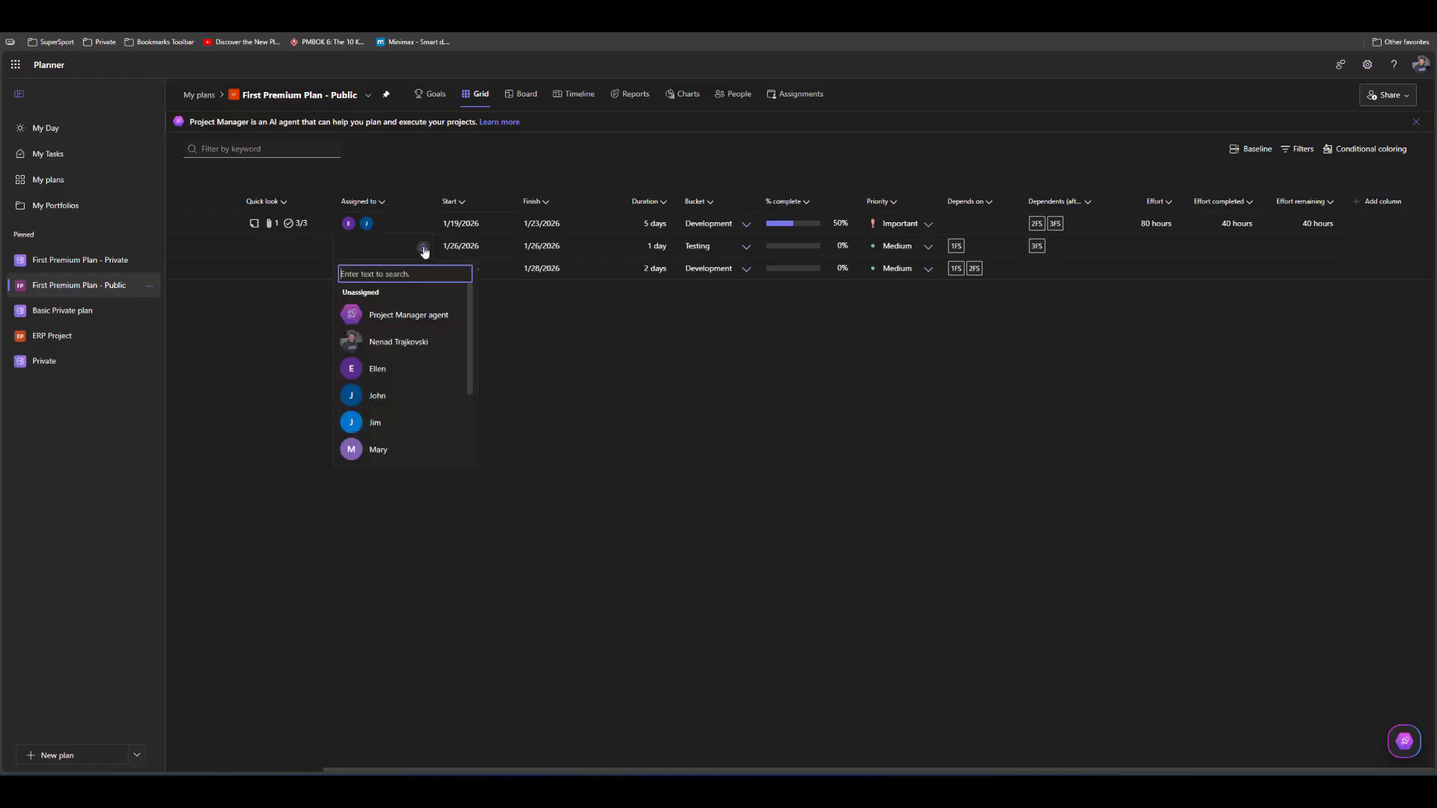
pyautogui.click(424, 349)
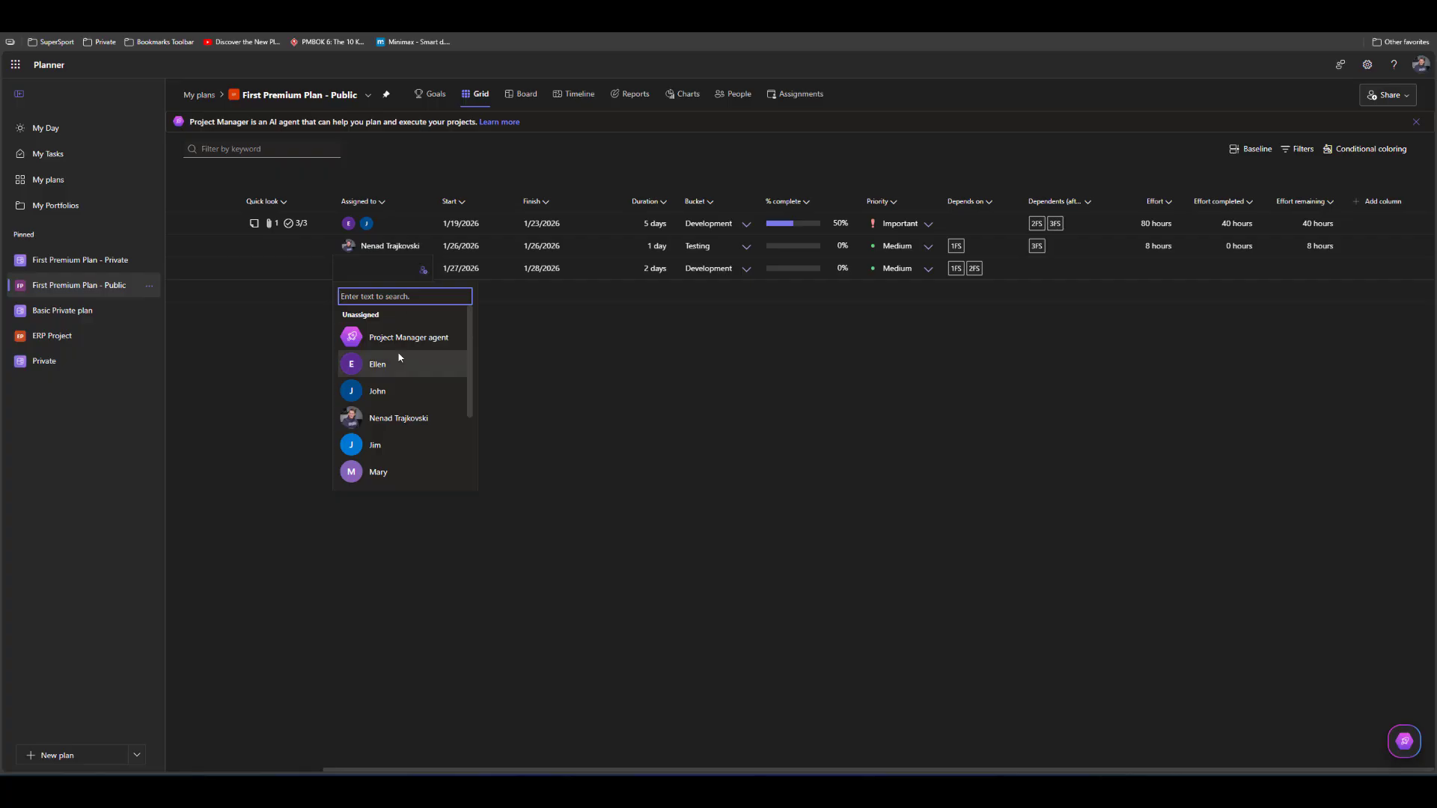
pyautogui.click(396, 369)
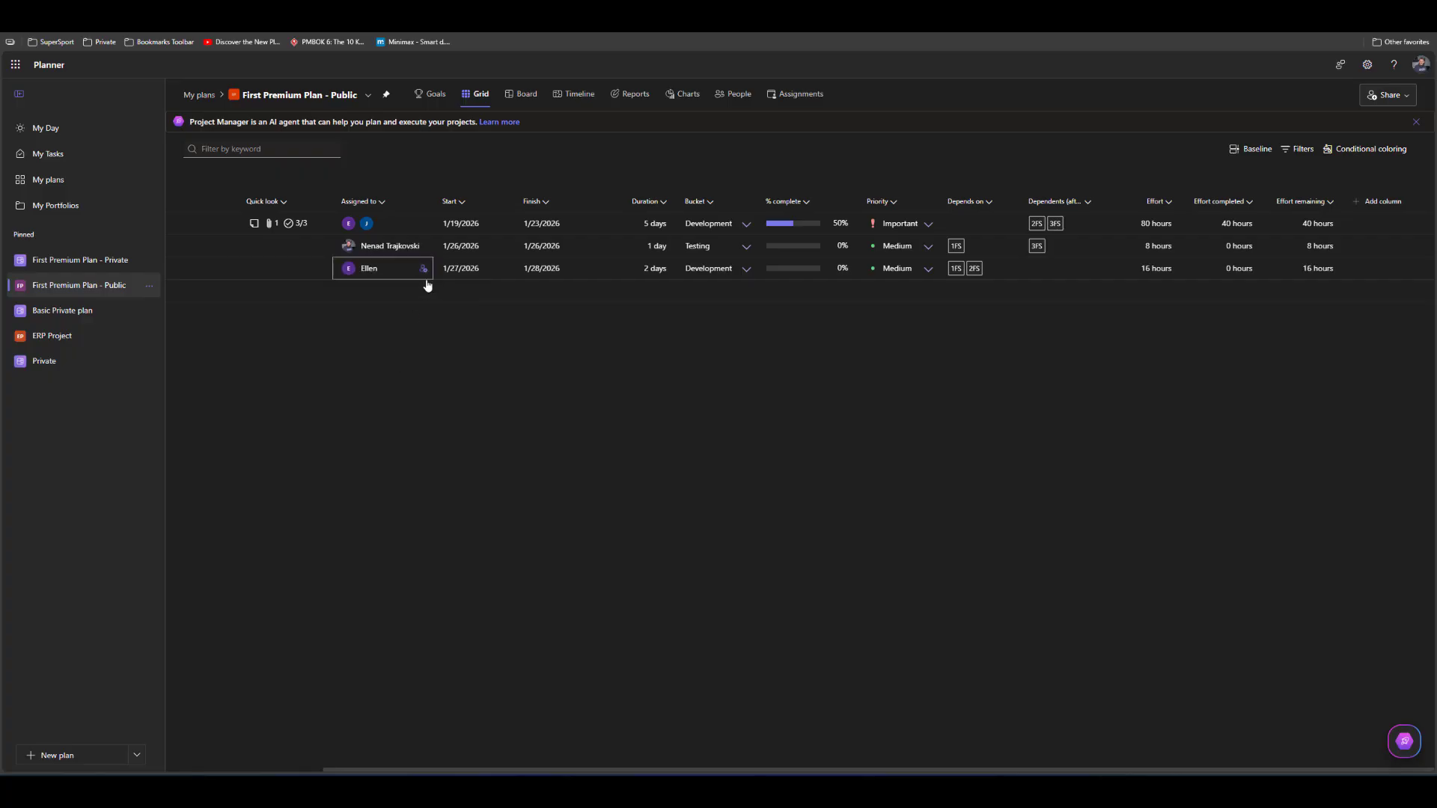
pyautogui.click(425, 274)
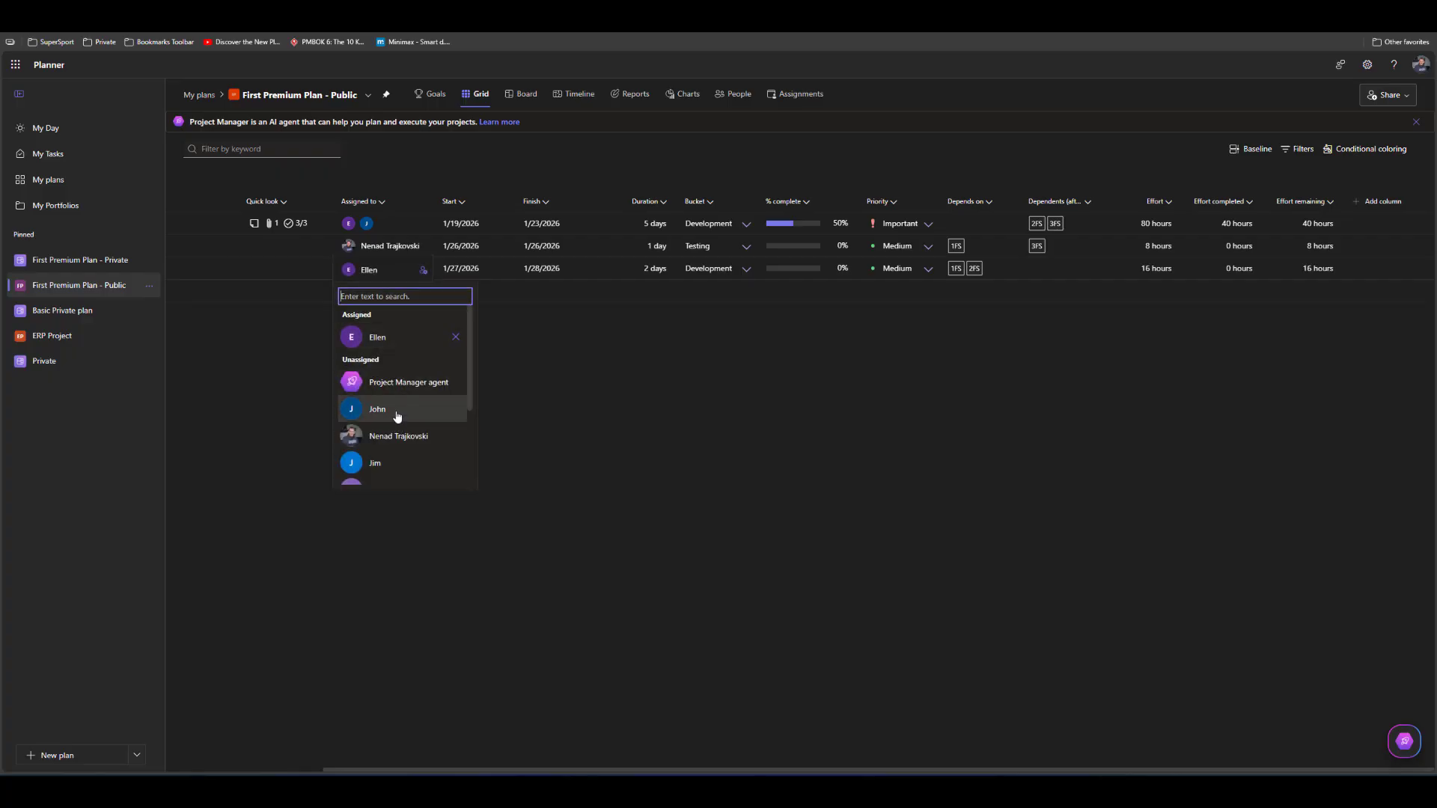
pyautogui.click(374, 408)
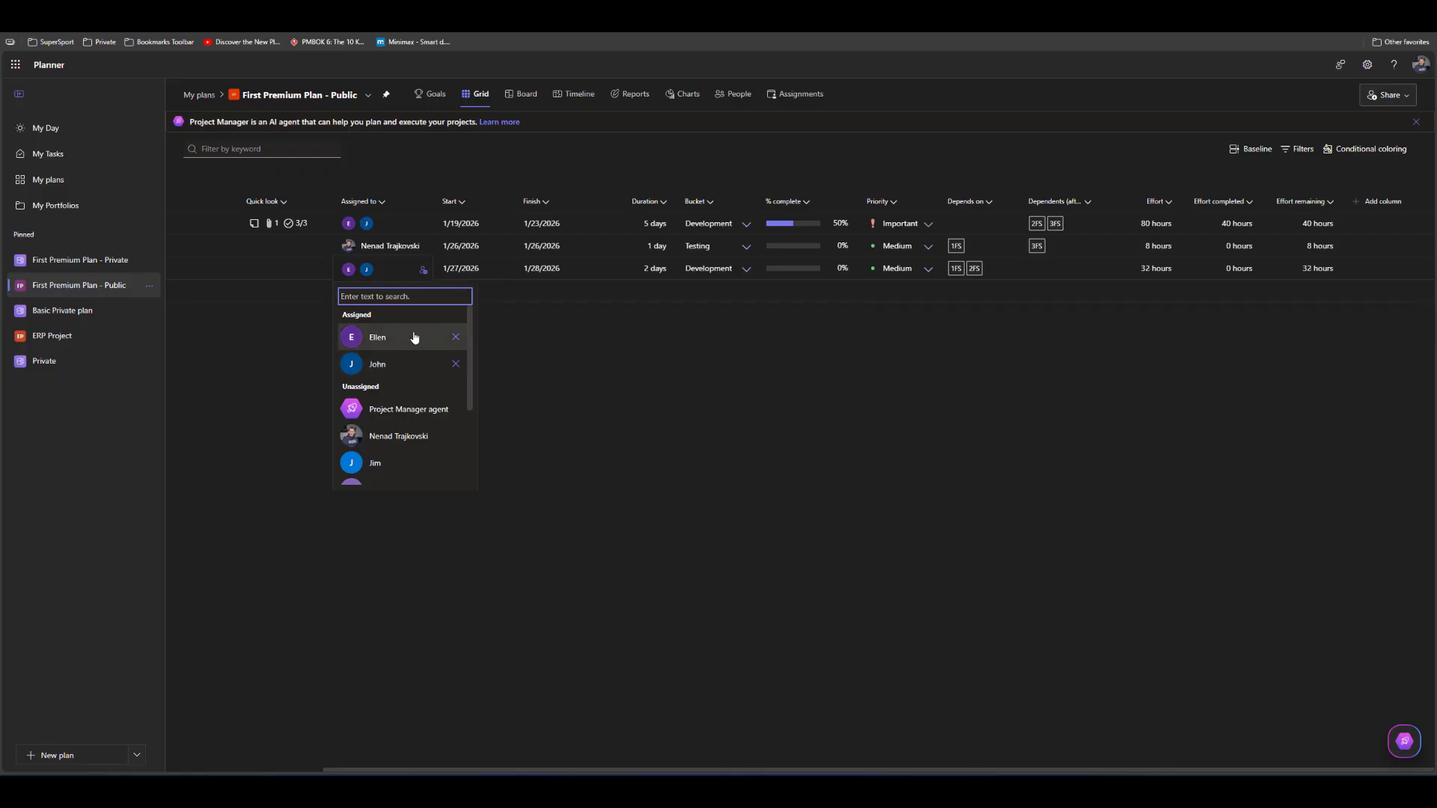
pyautogui.click(424, 270)
pyautogui.click(423, 271)
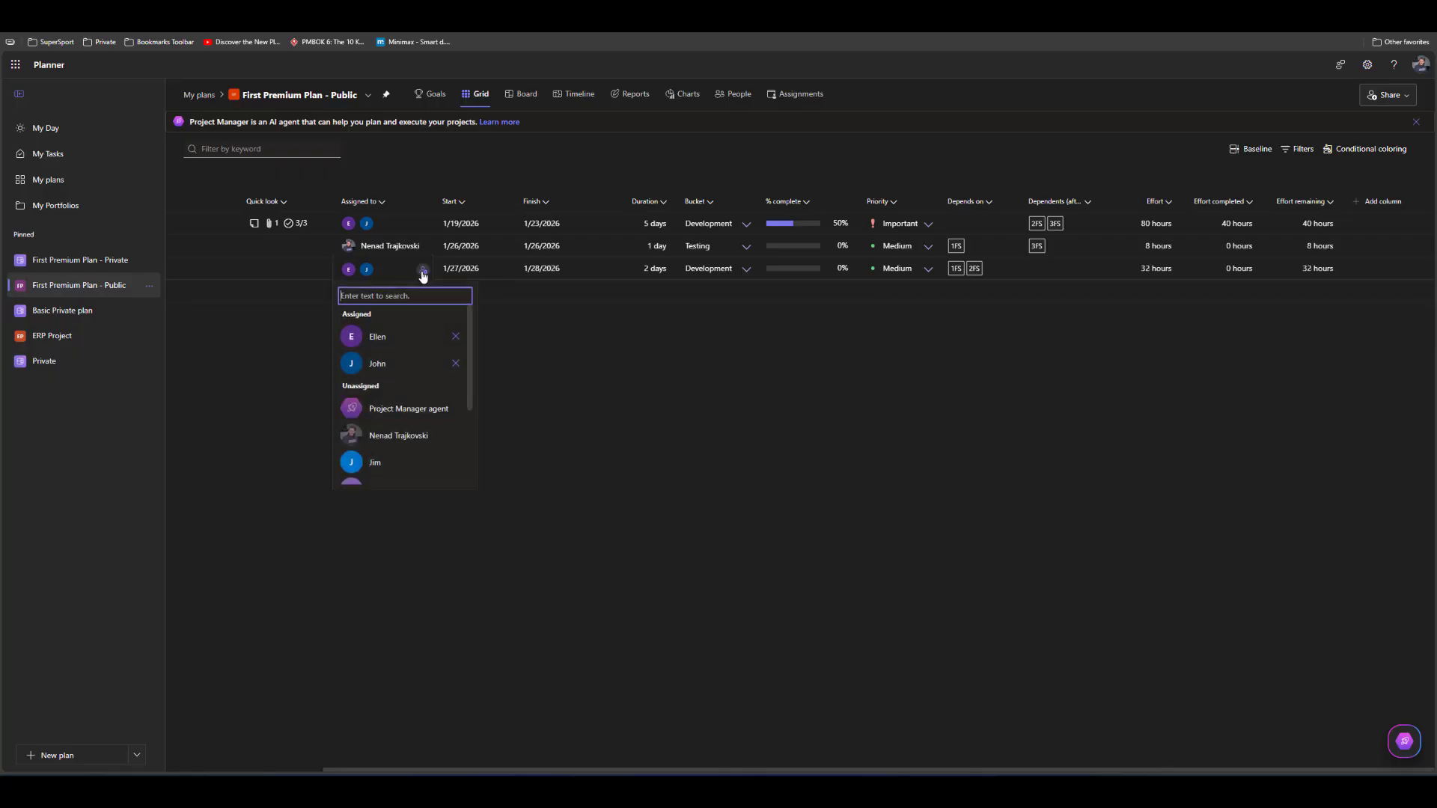
pyautogui.click(386, 435)
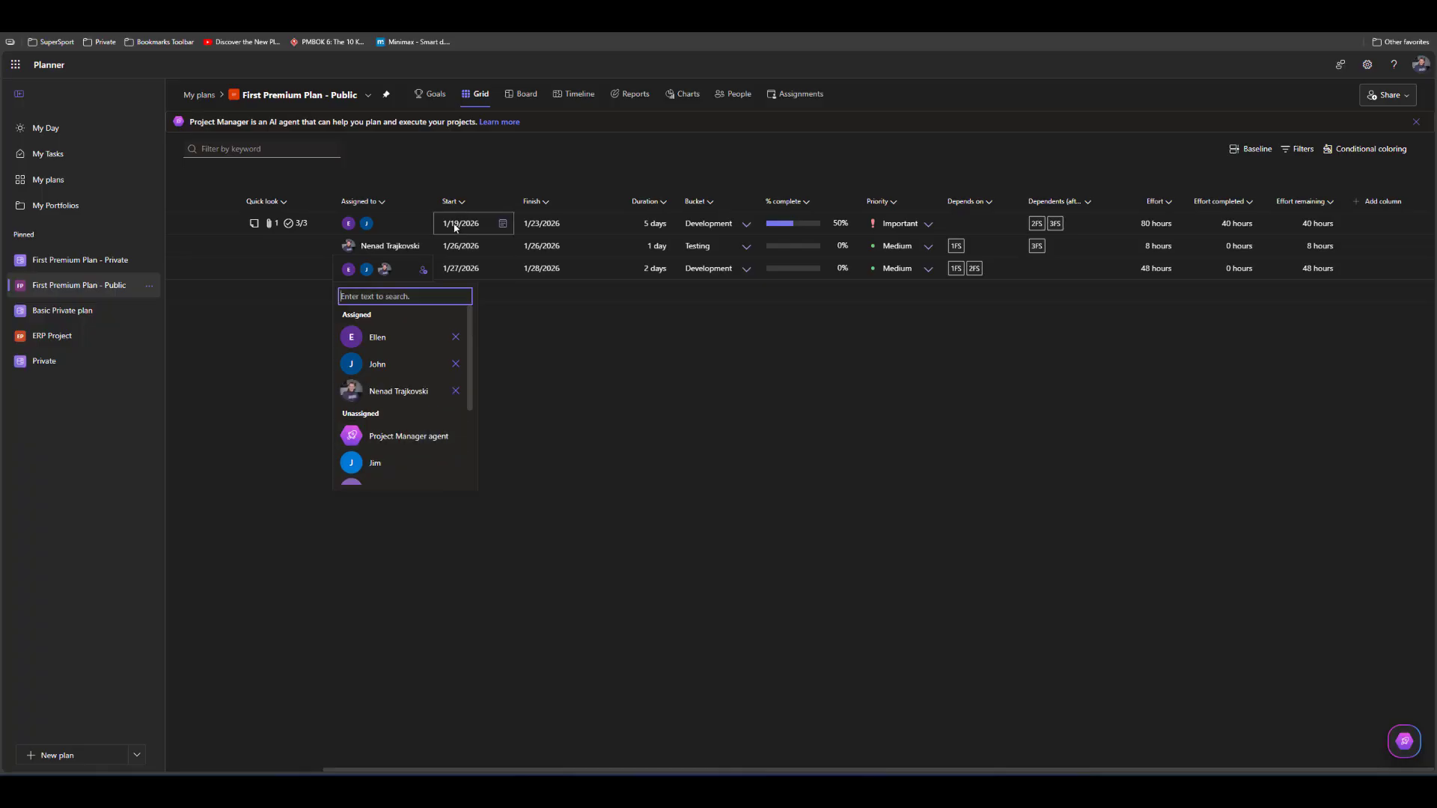
pyautogui.click(404, 462)
pyautogui.click(257, 464)
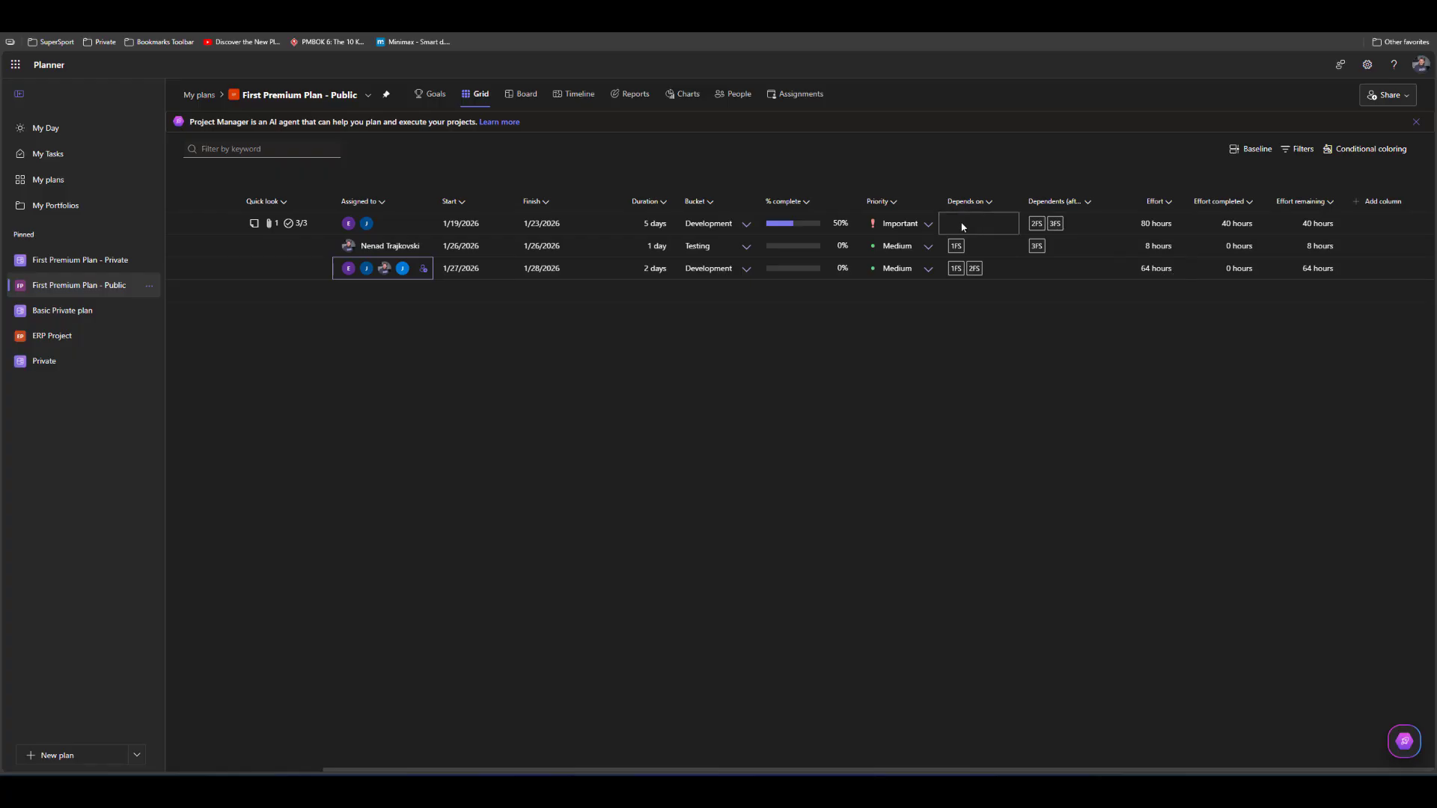
# Set Task C's completion to 25% in the grid
pyautogui.moveTo(841, 227)
pyautogui.moveTo(334, 771)
pyautogui.mouseDown()
pyautogui.moveTo(201, 774)
pyautogui.moveTo(307, 775)
pyautogui.mouseUp()
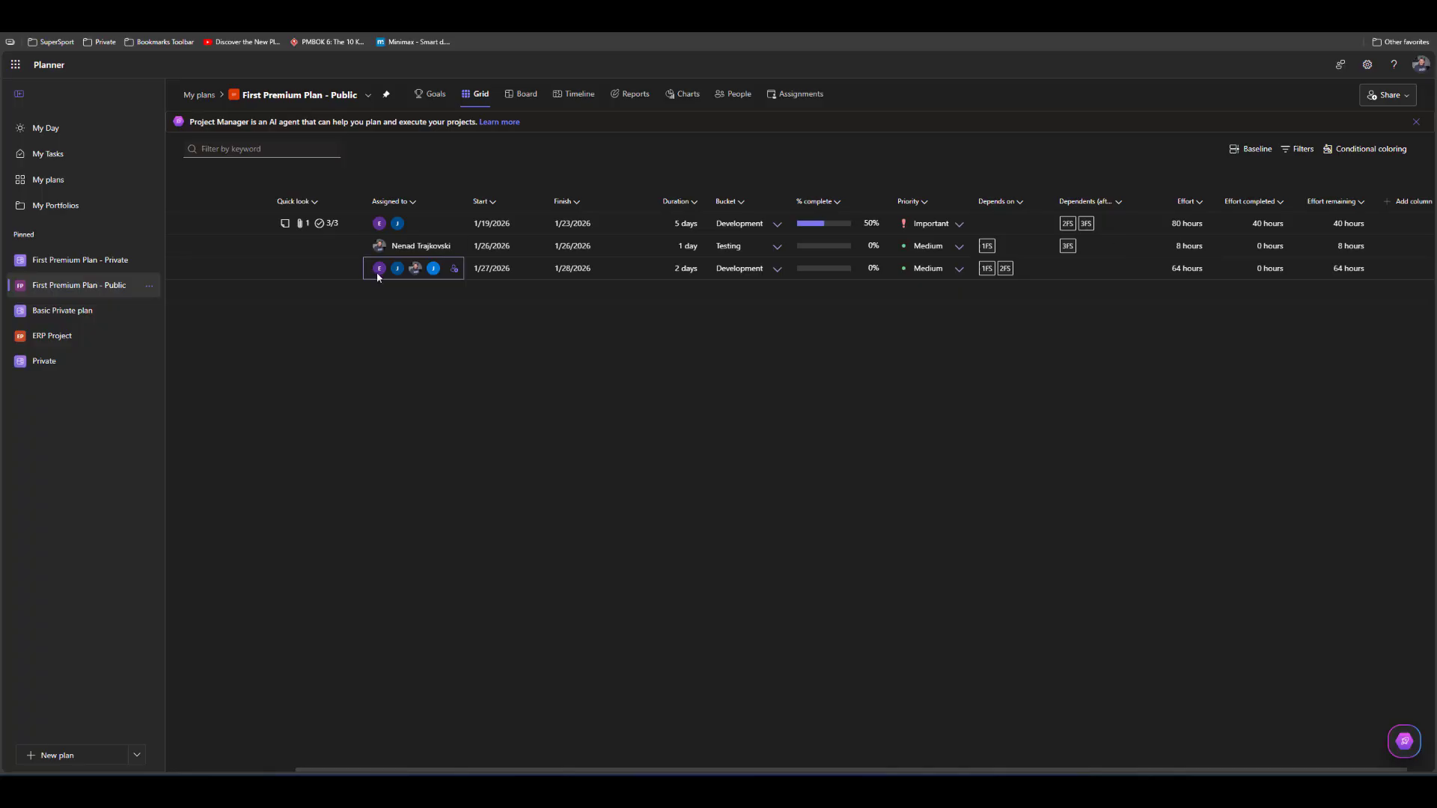
pyautogui.click(829, 273)
pyautogui.write('25')
pyautogui.press('Return')
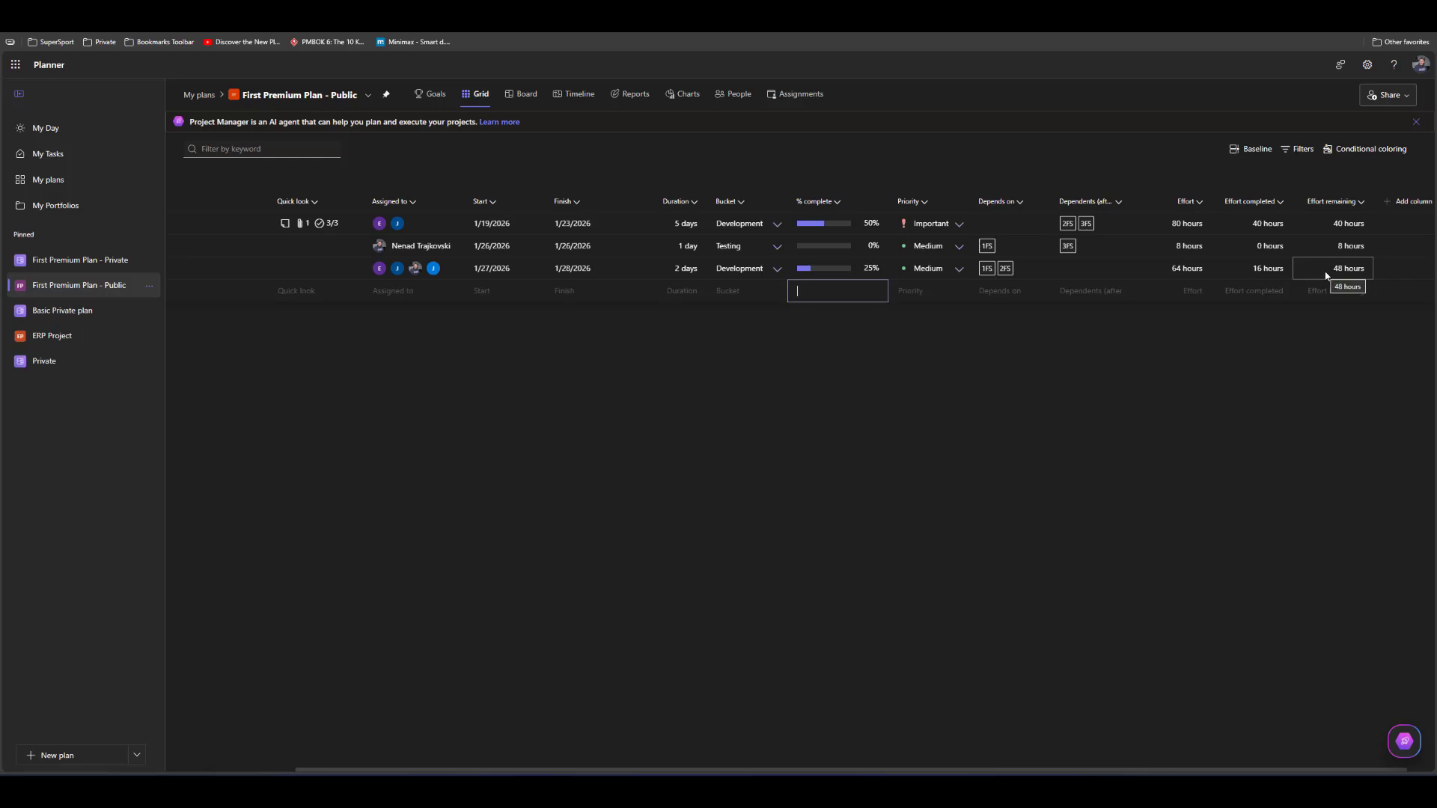
# Add the Goal and Outline number columns to the grid
pyautogui.click(1410, 203)
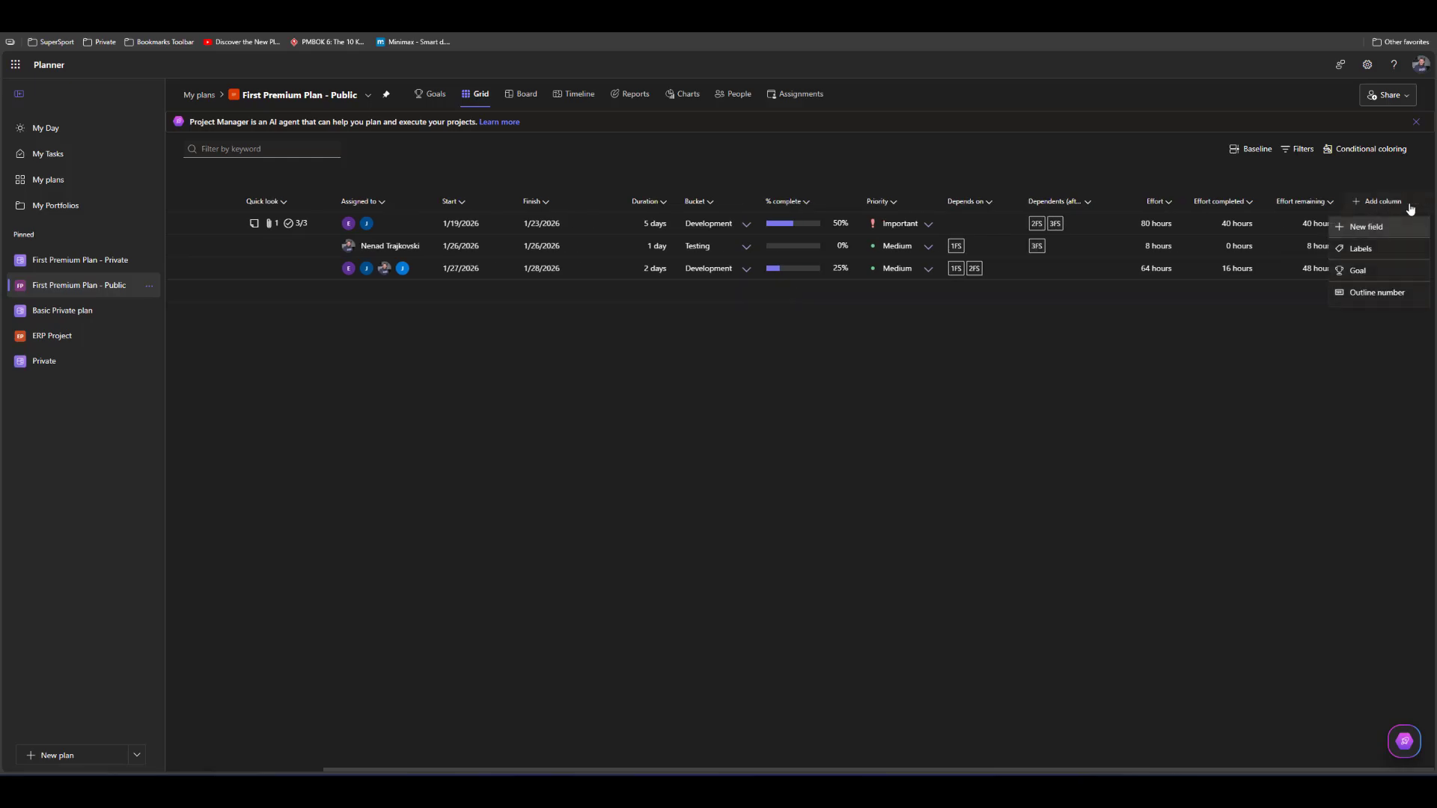
pyautogui.click(1367, 275)
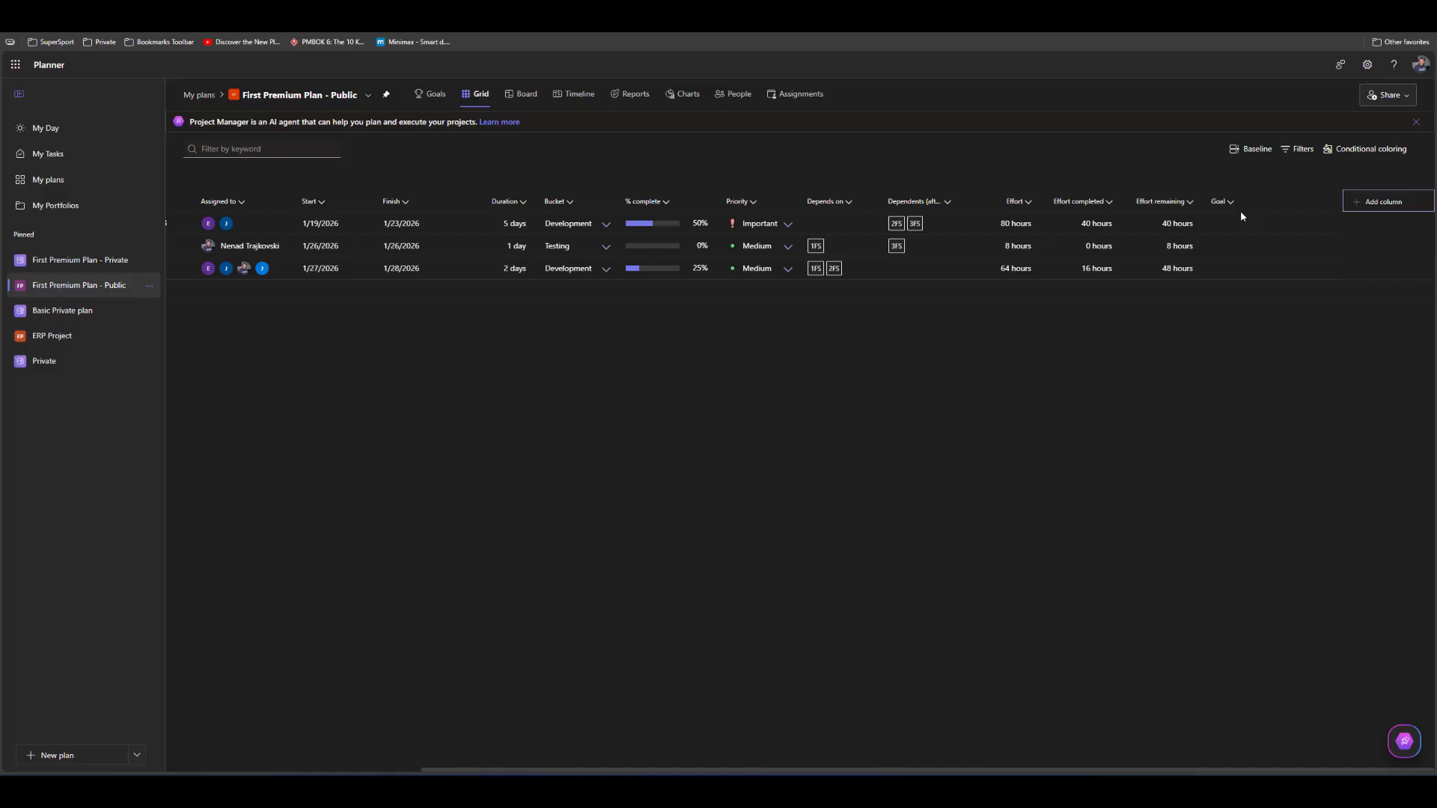
pyautogui.click(1385, 202)
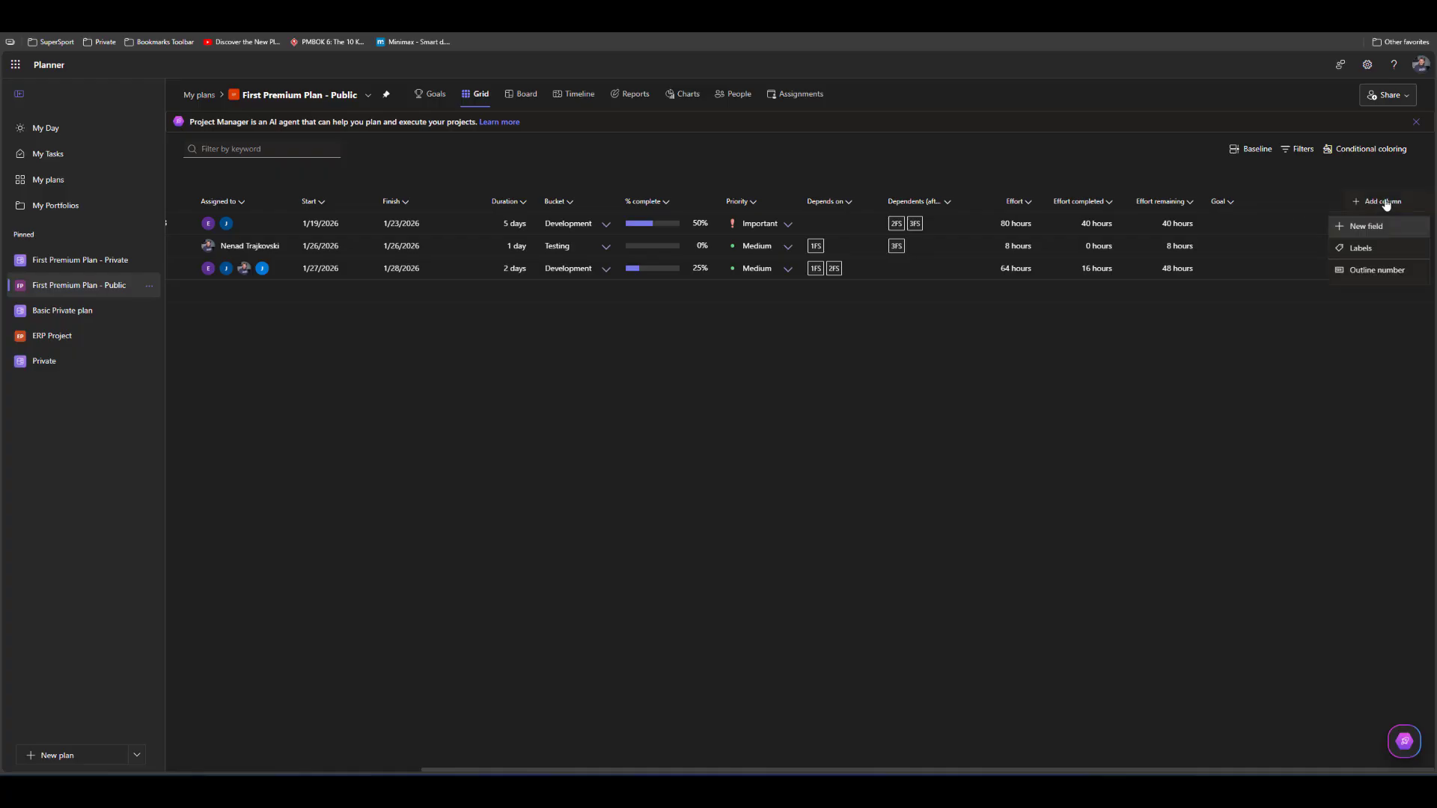
pyautogui.click(1380, 271)
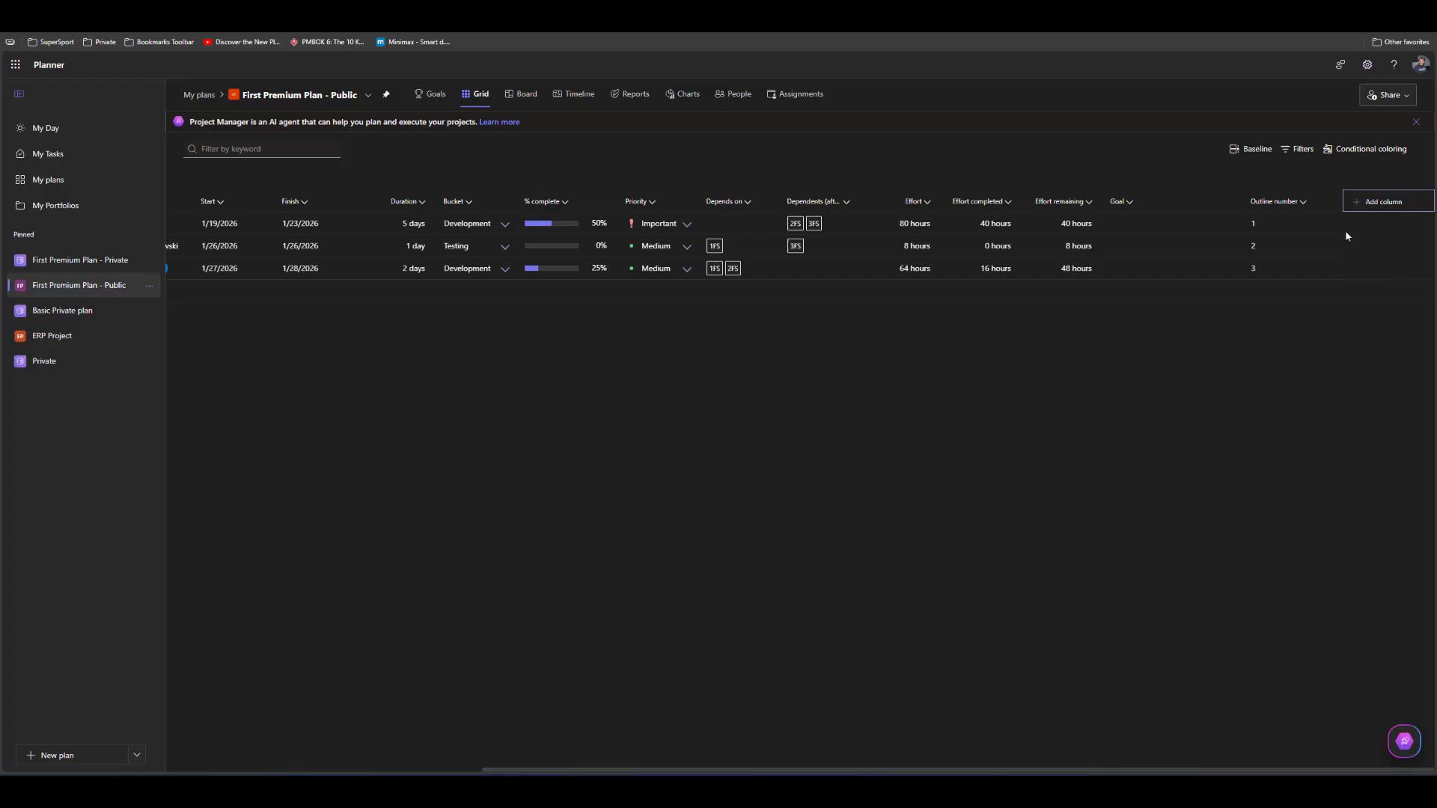
# Move the Outline number column in front of the Task Name column in First Premium Plan - Public
pyautogui.moveTo(1273, 201); pyautogui.dragTo(232, 210)
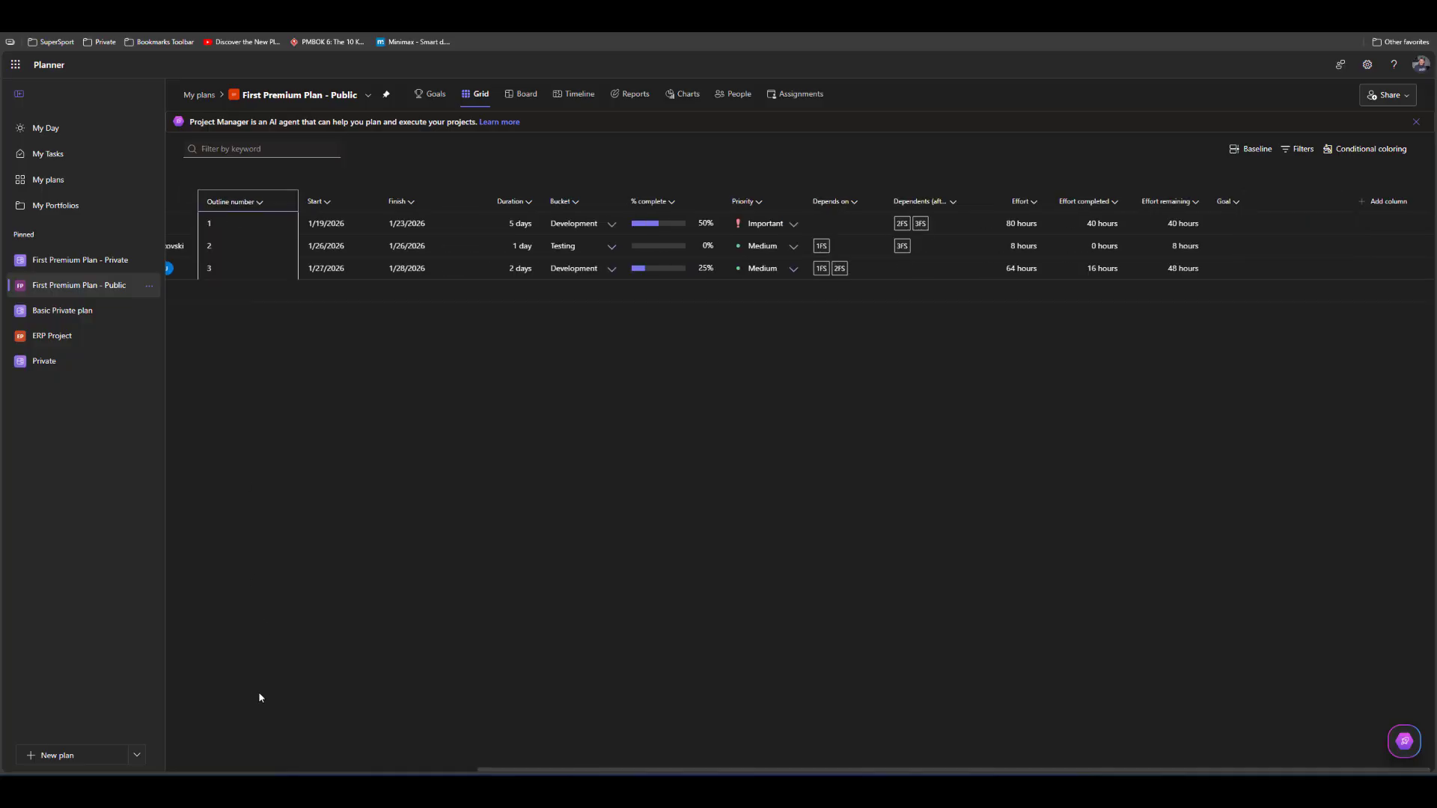
pyautogui.moveTo(533, 768); pyautogui.dragTo(142, 721)
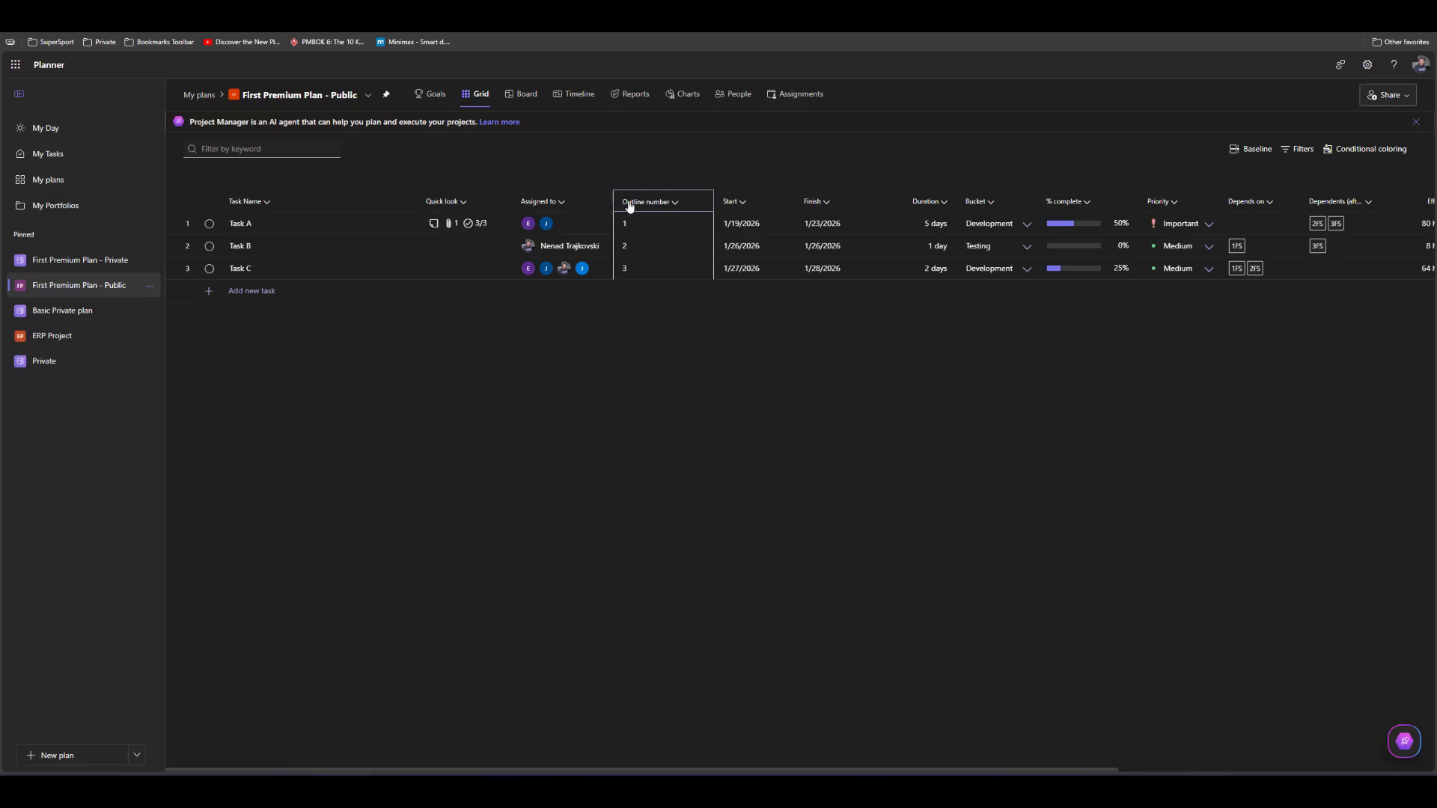
pyautogui.moveTo(628, 201); pyautogui.dragTo(205, 207)
pyautogui.moveTo(629, 202); pyautogui.dragTo(208, 205)
pyautogui.moveTo(628, 202); pyautogui.dragTo(227, 217)
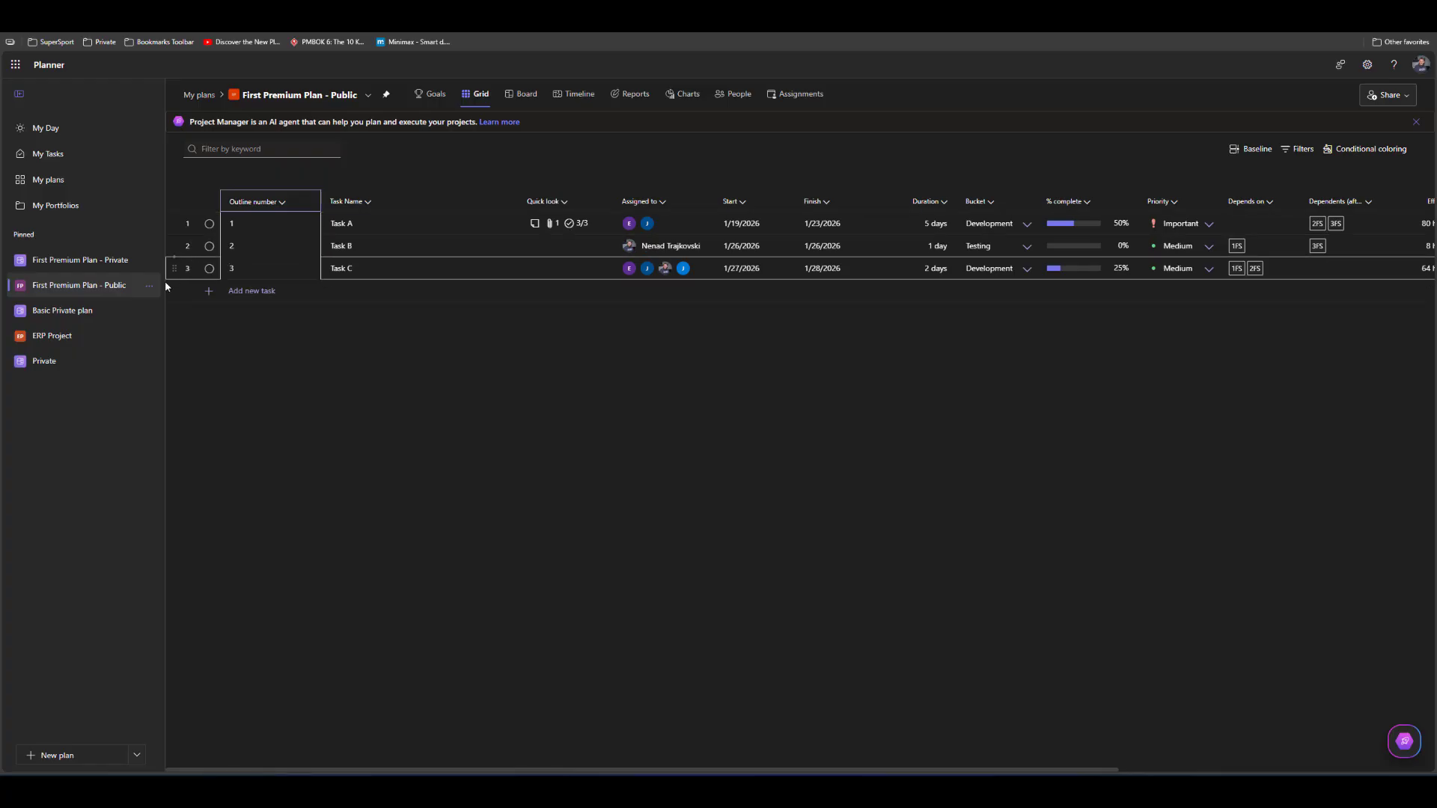
# Open the ERP Project plan and add the Outline number column to its grid
pyautogui.click(50, 337)
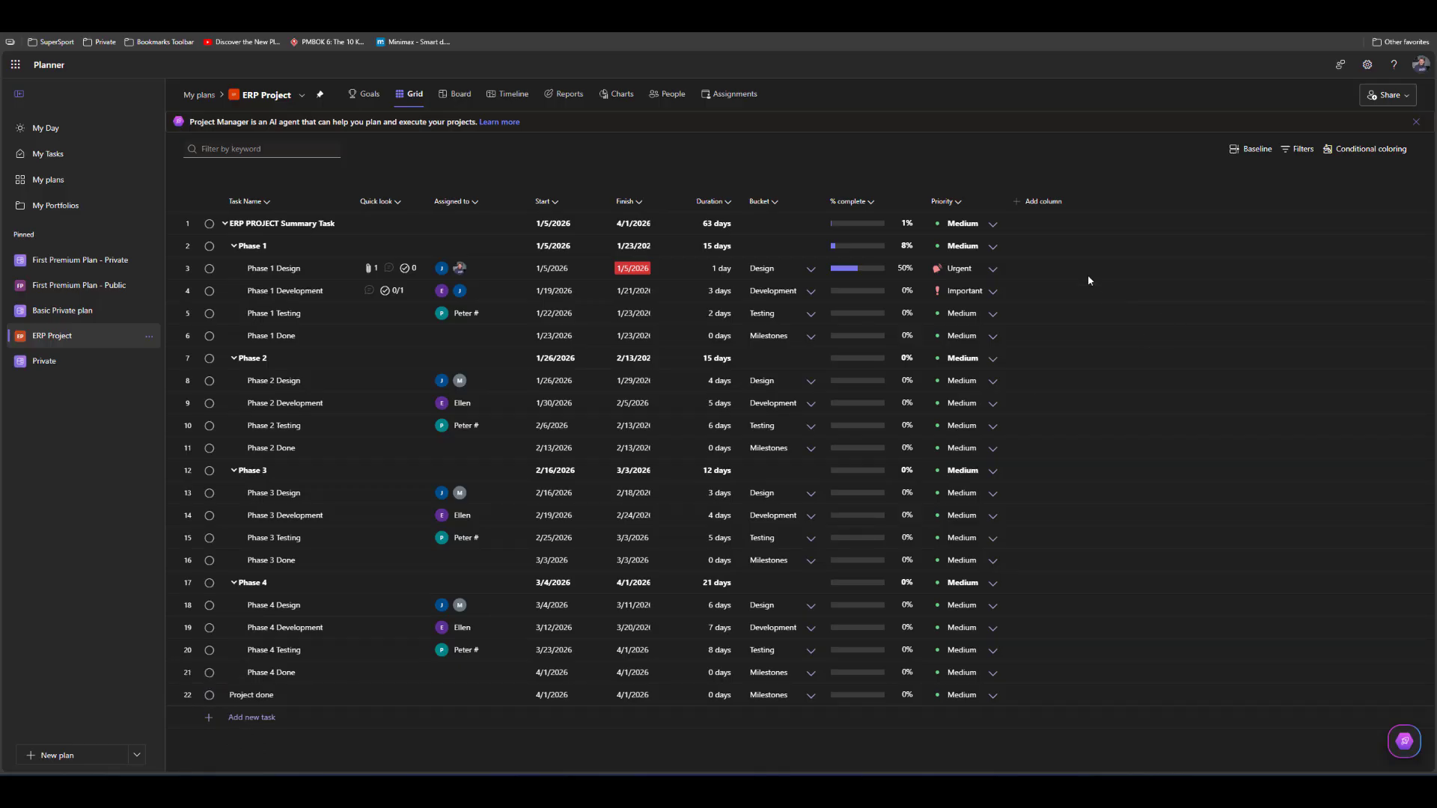
pyautogui.click(1057, 204)
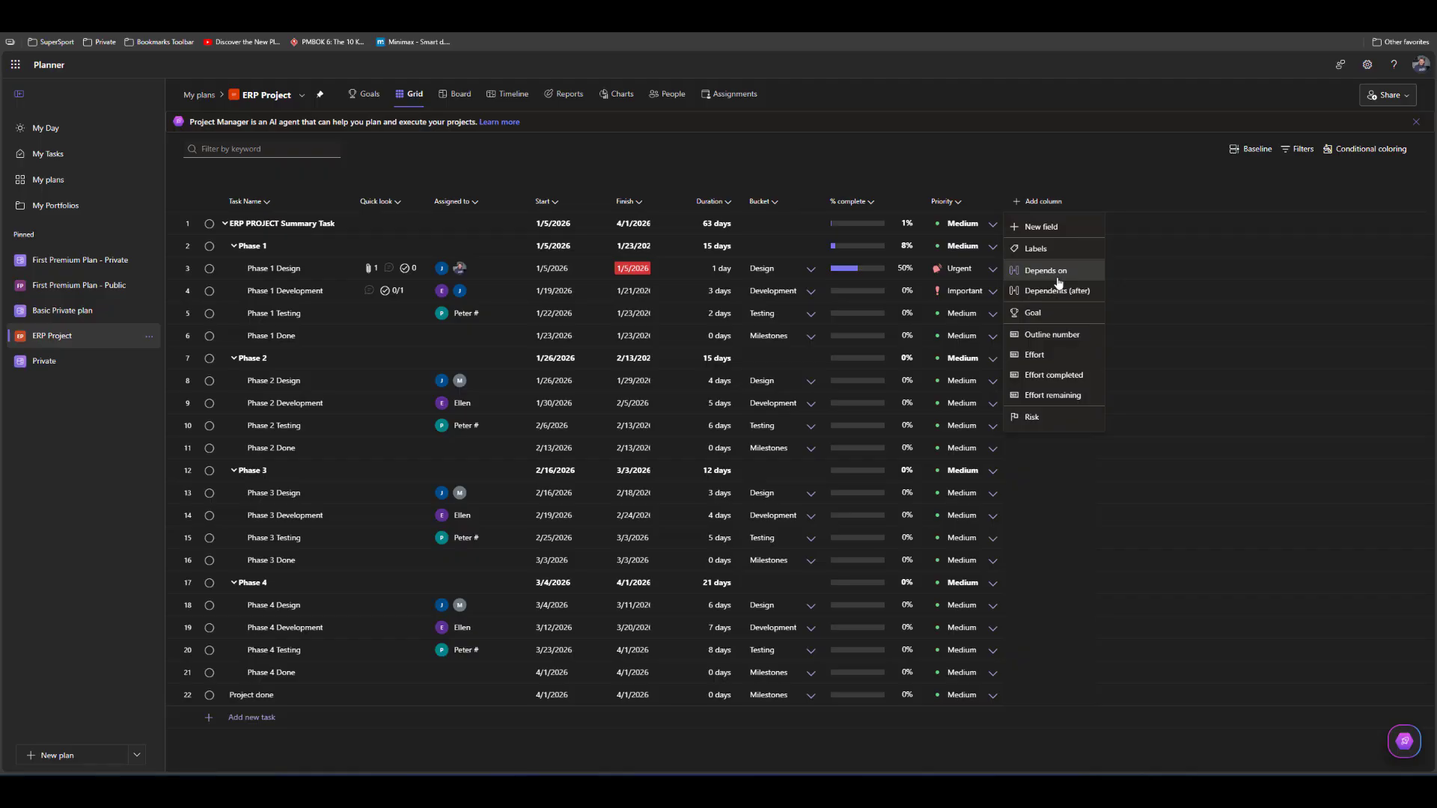
pyautogui.click(1061, 335)
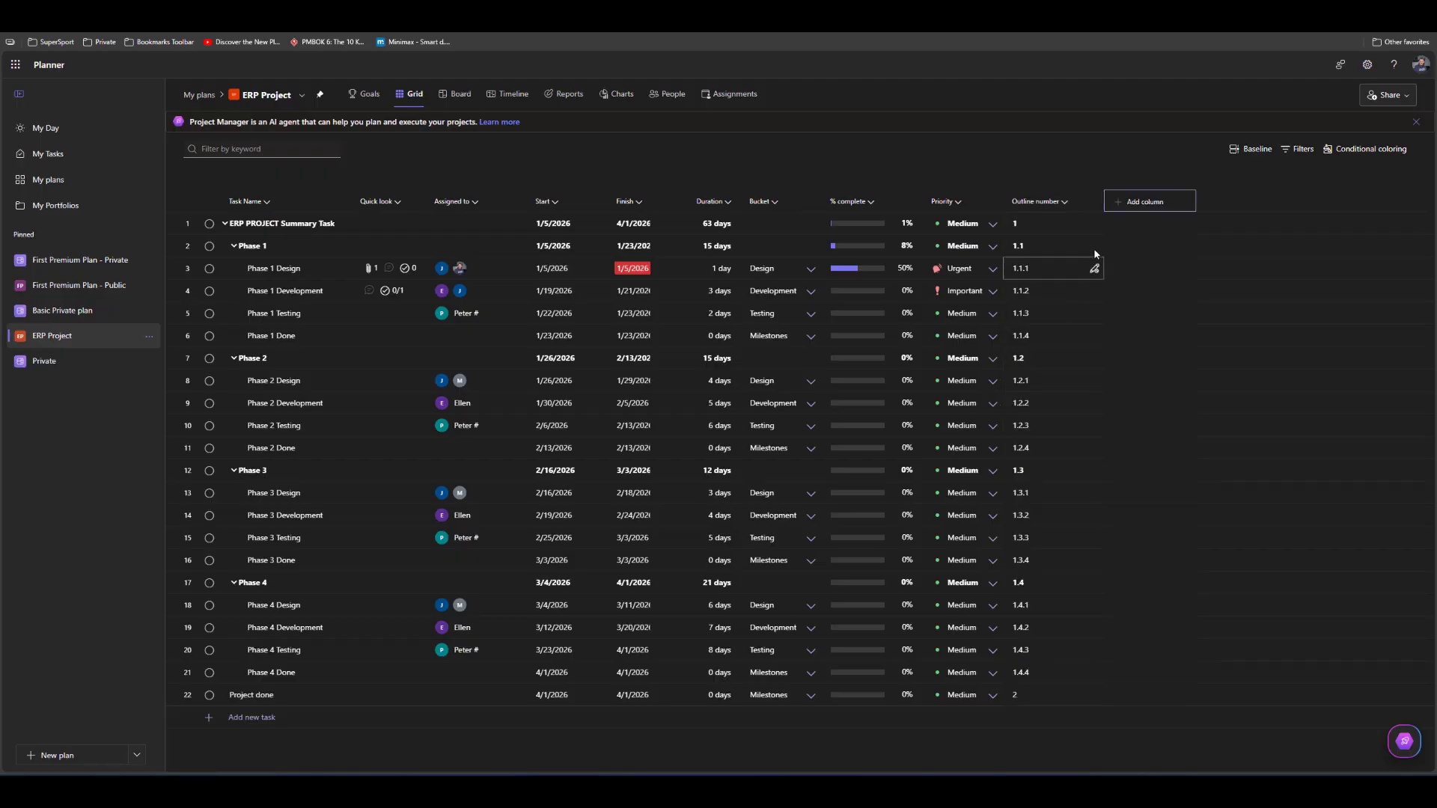
# Move ERP Project's Outline number column in front of Task Name and return to the First Premium Plan - Public plan
pyautogui.moveTo(1047, 202); pyautogui.dragTo(218, 203)
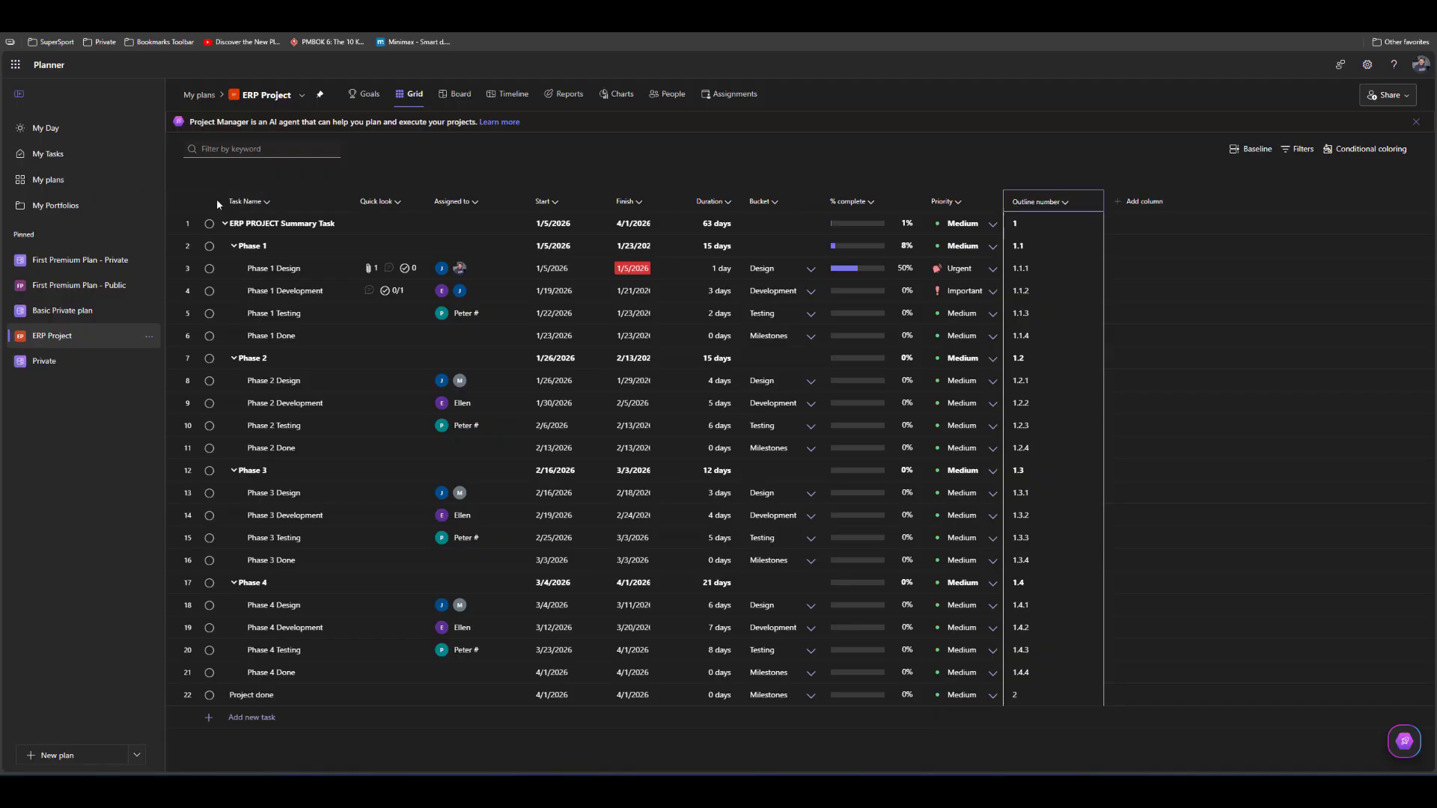
pyautogui.moveTo(1061, 202); pyautogui.dragTo(390, 209)
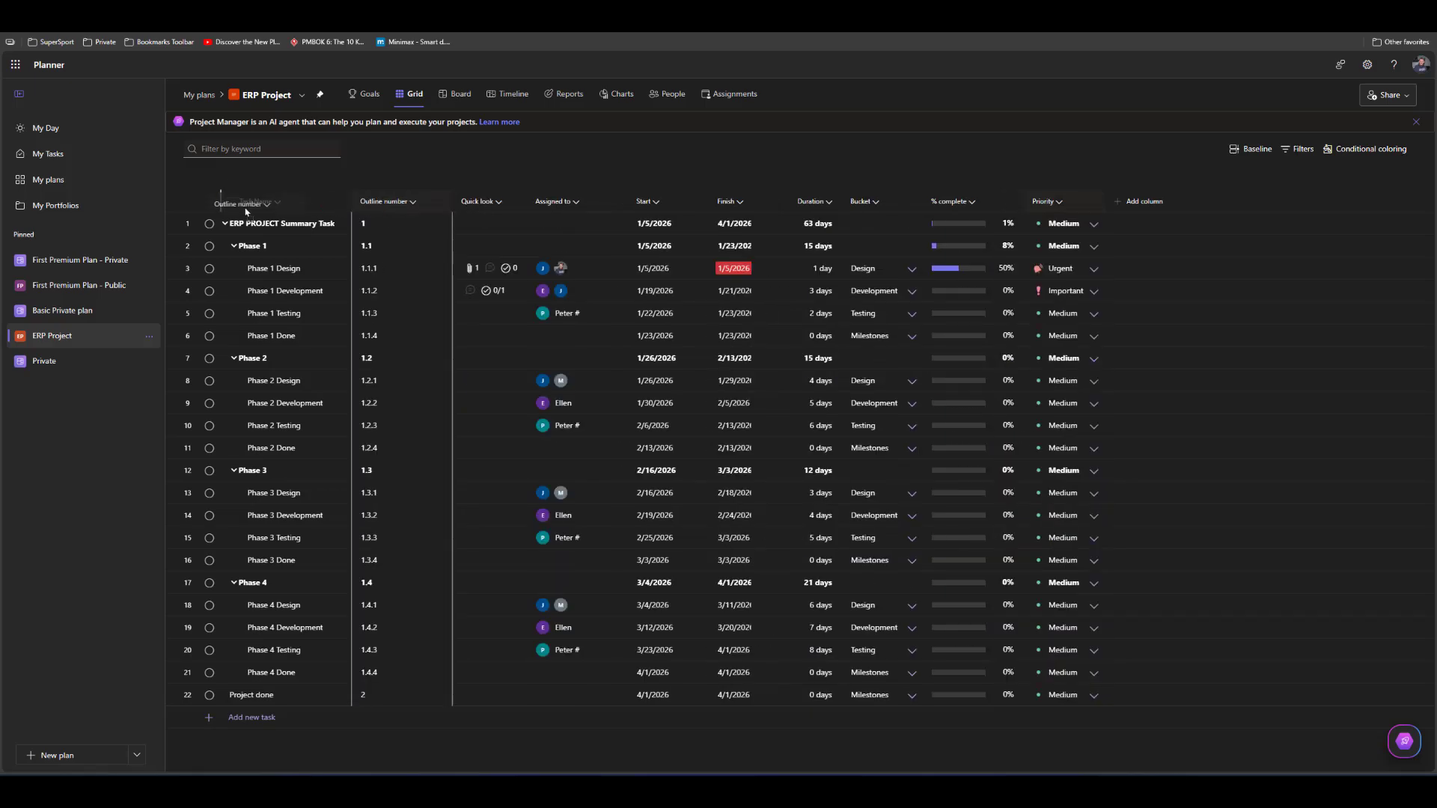
pyautogui.moveTo(243, 209); pyautogui.dragTo(244, 211)
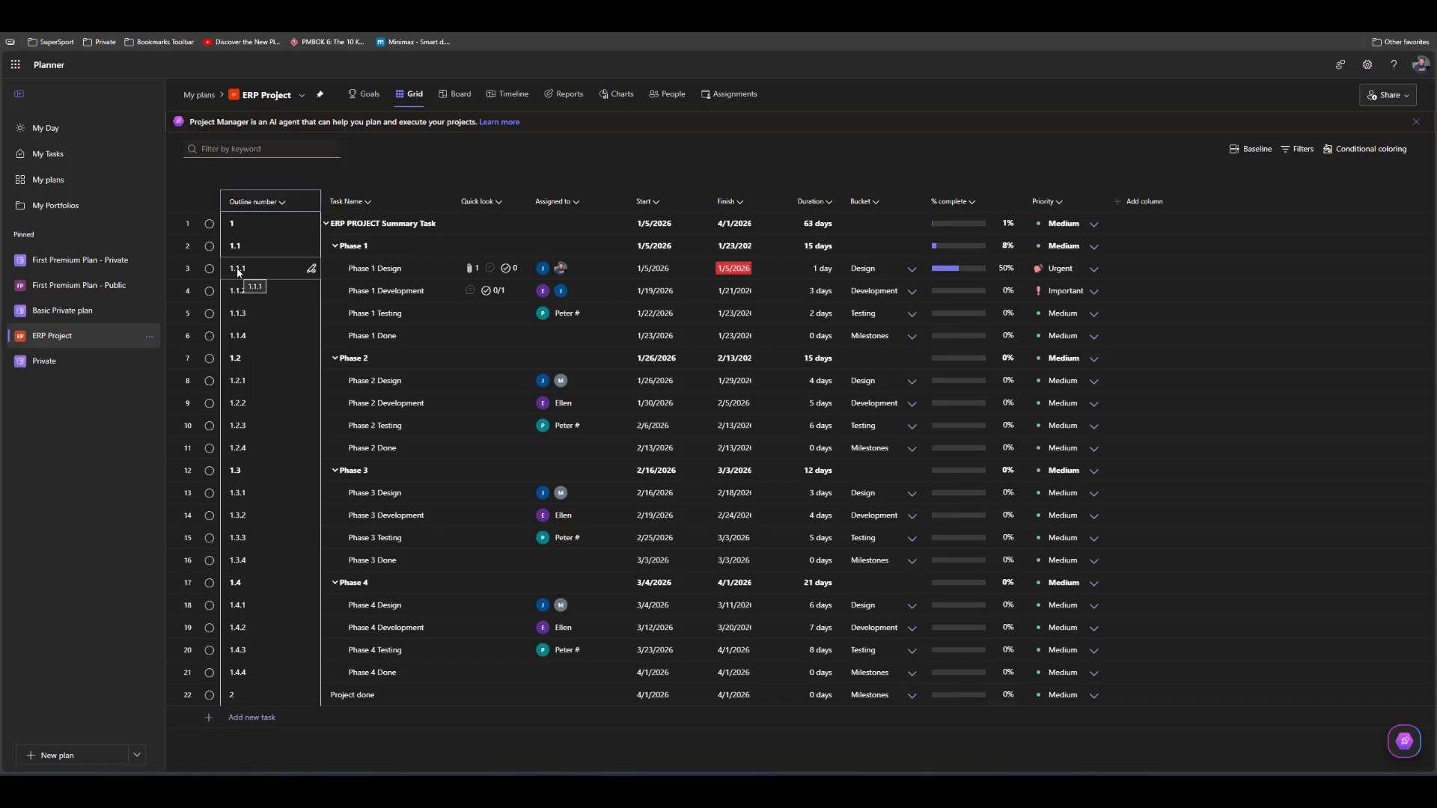
pyautogui.click(78, 288)
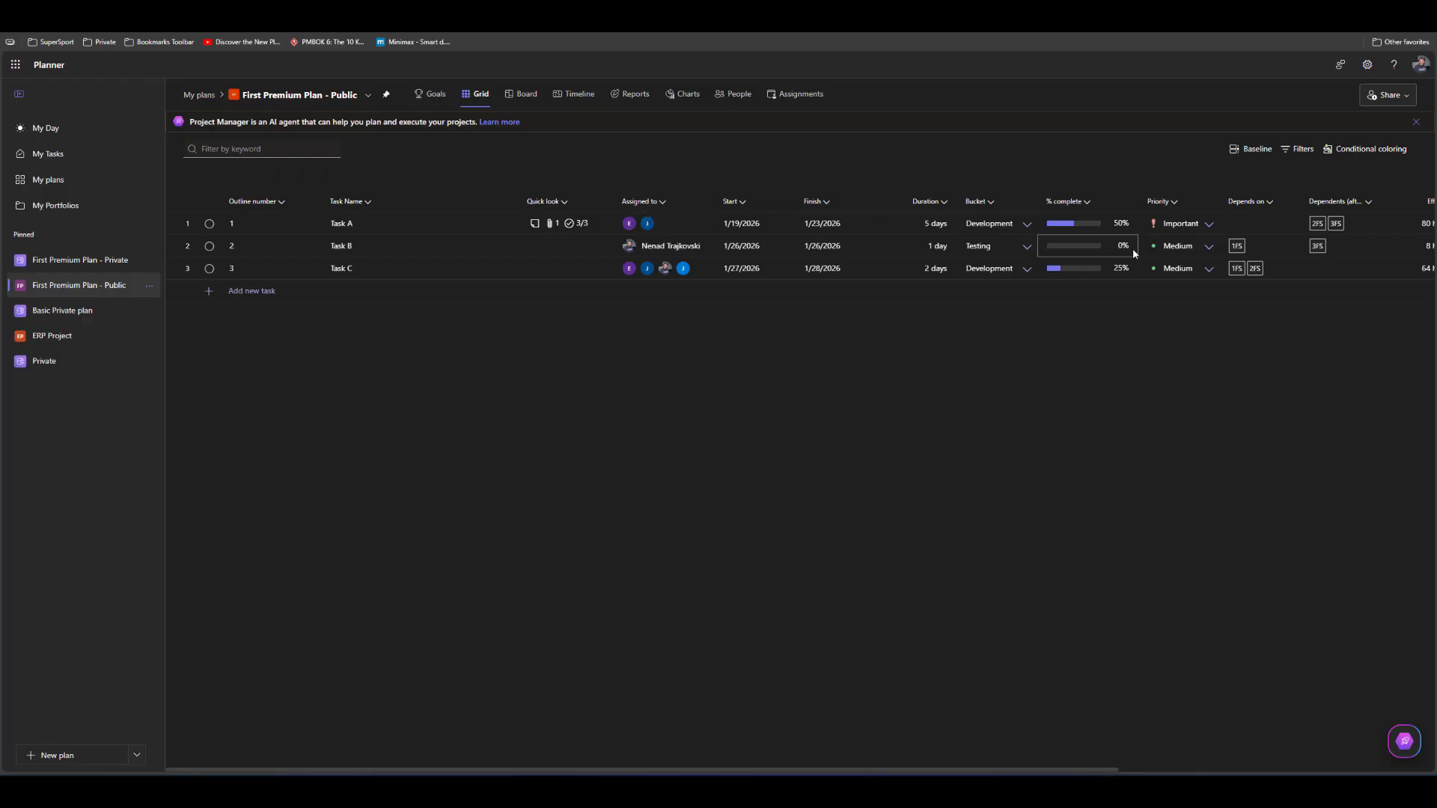
# Hide the Priority, Dependents (after) and Effort completed columns in the grid of First Premium Plan - Public
pyautogui.click(1177, 202)
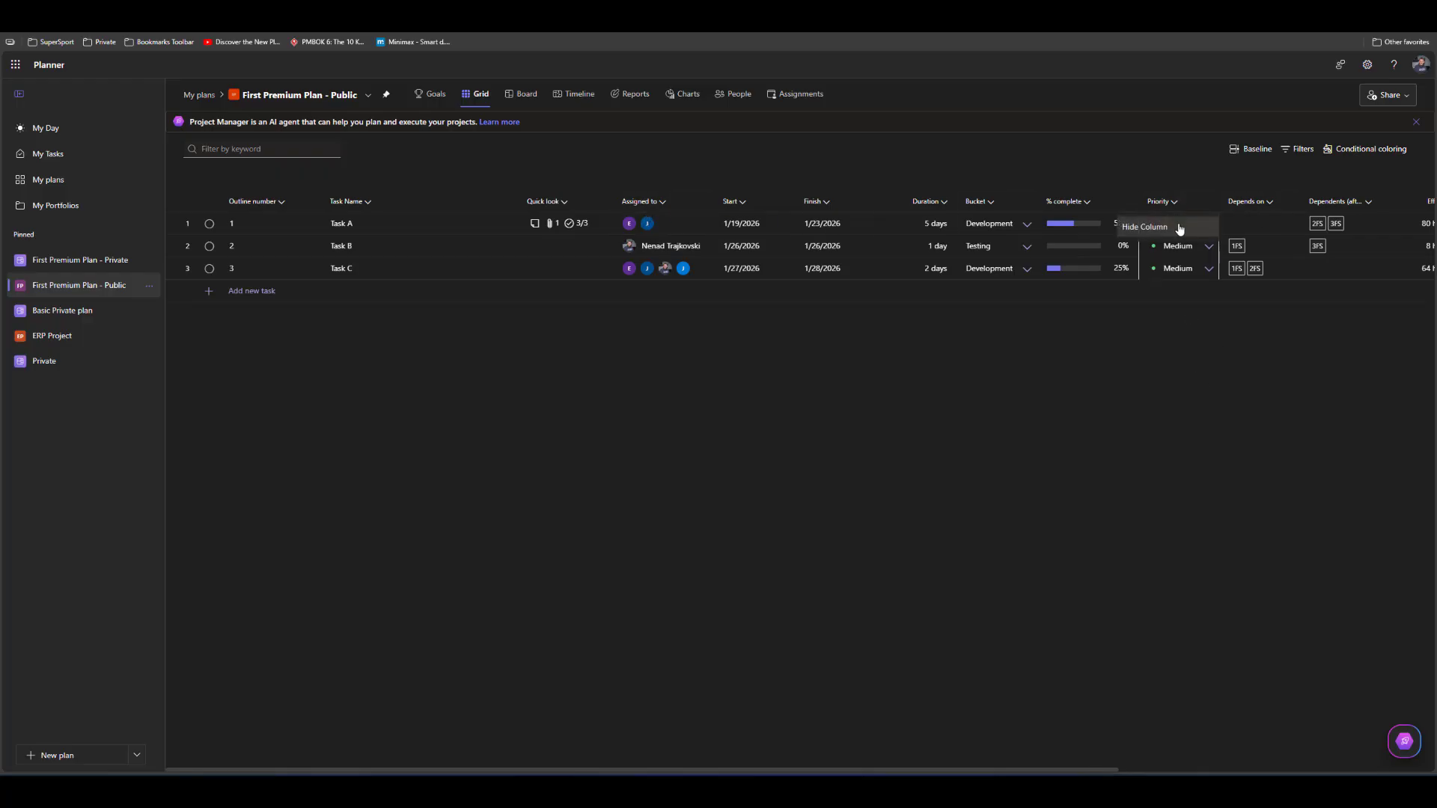
pyautogui.click(1178, 226)
pyautogui.click(1293, 204)
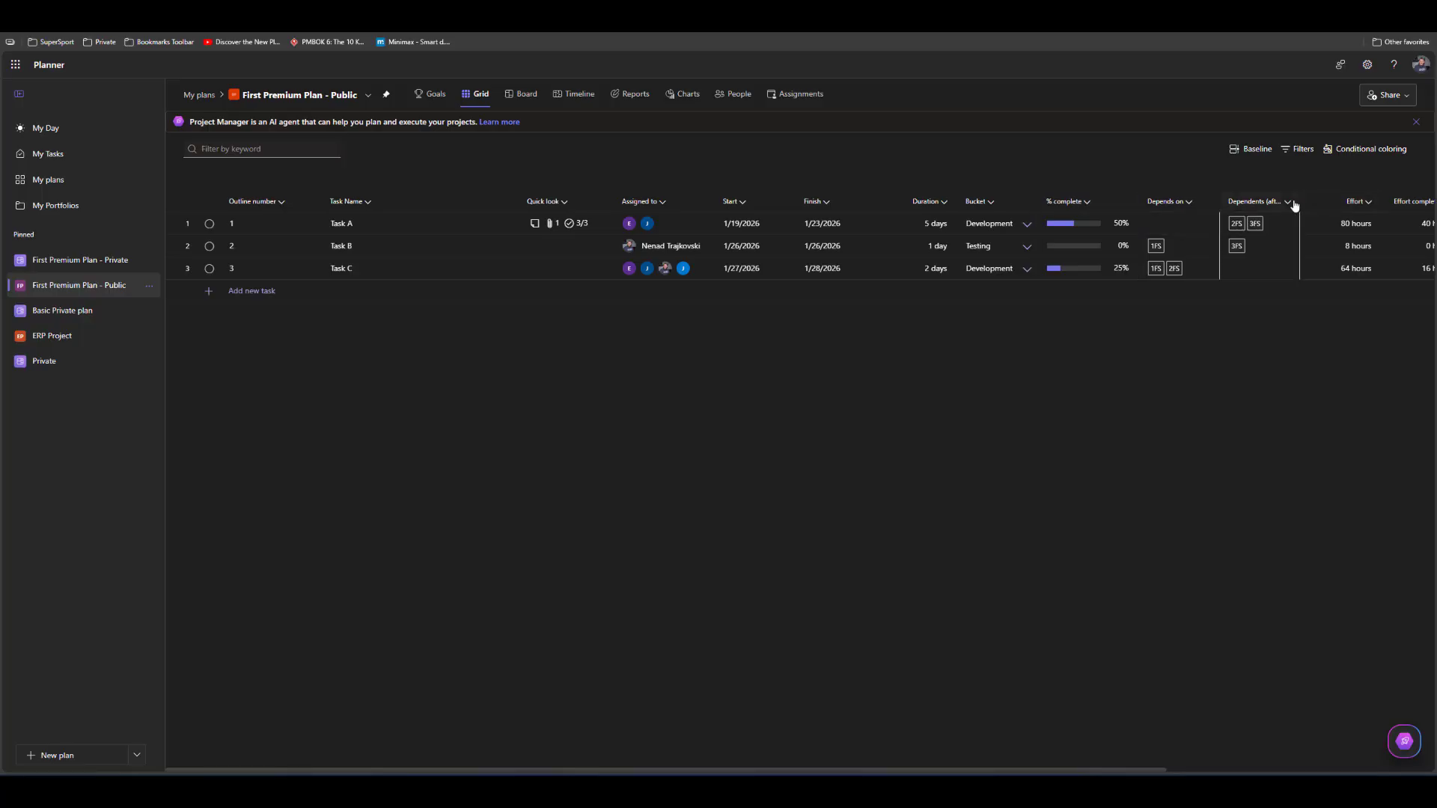
pyautogui.click(1283, 225)
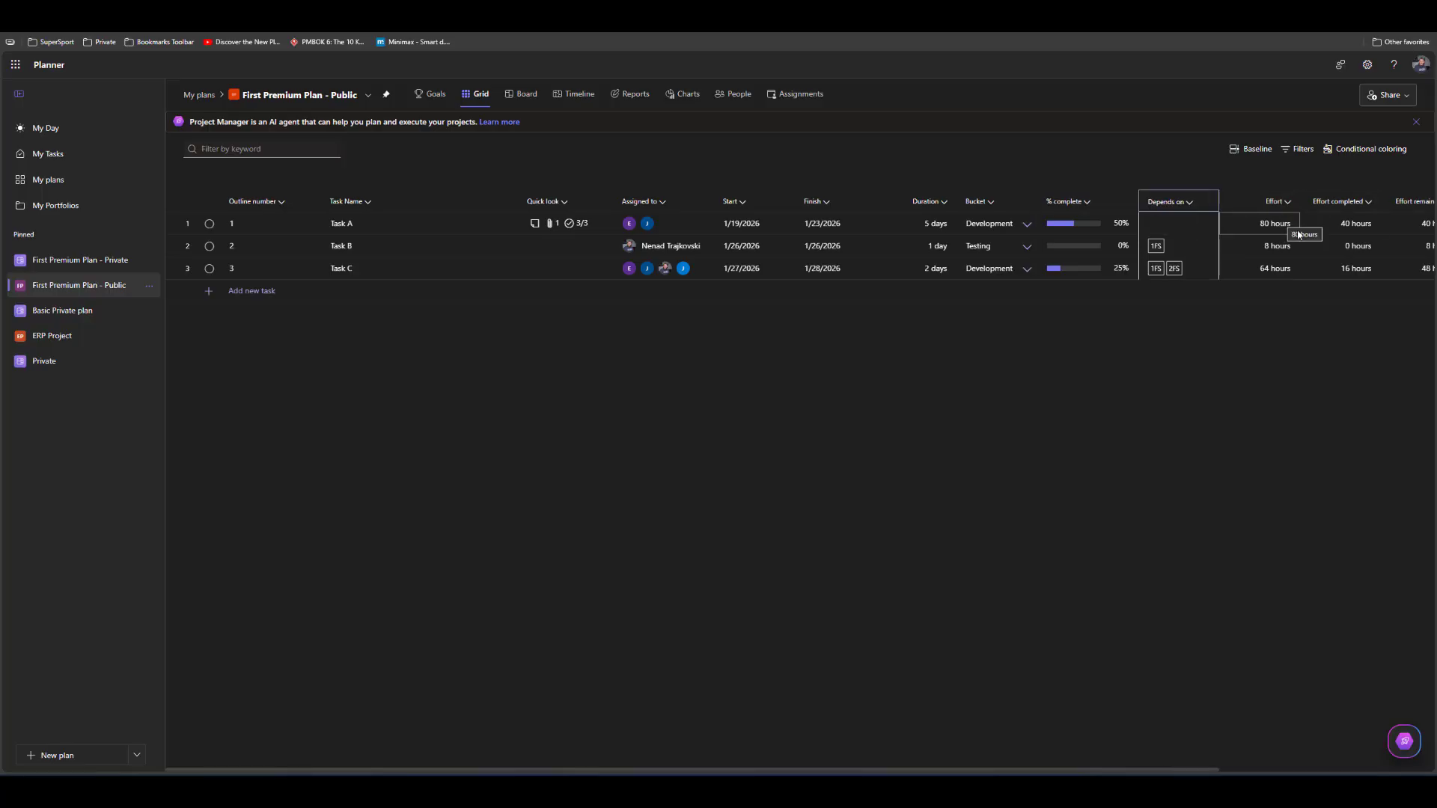
pyautogui.click(1365, 208)
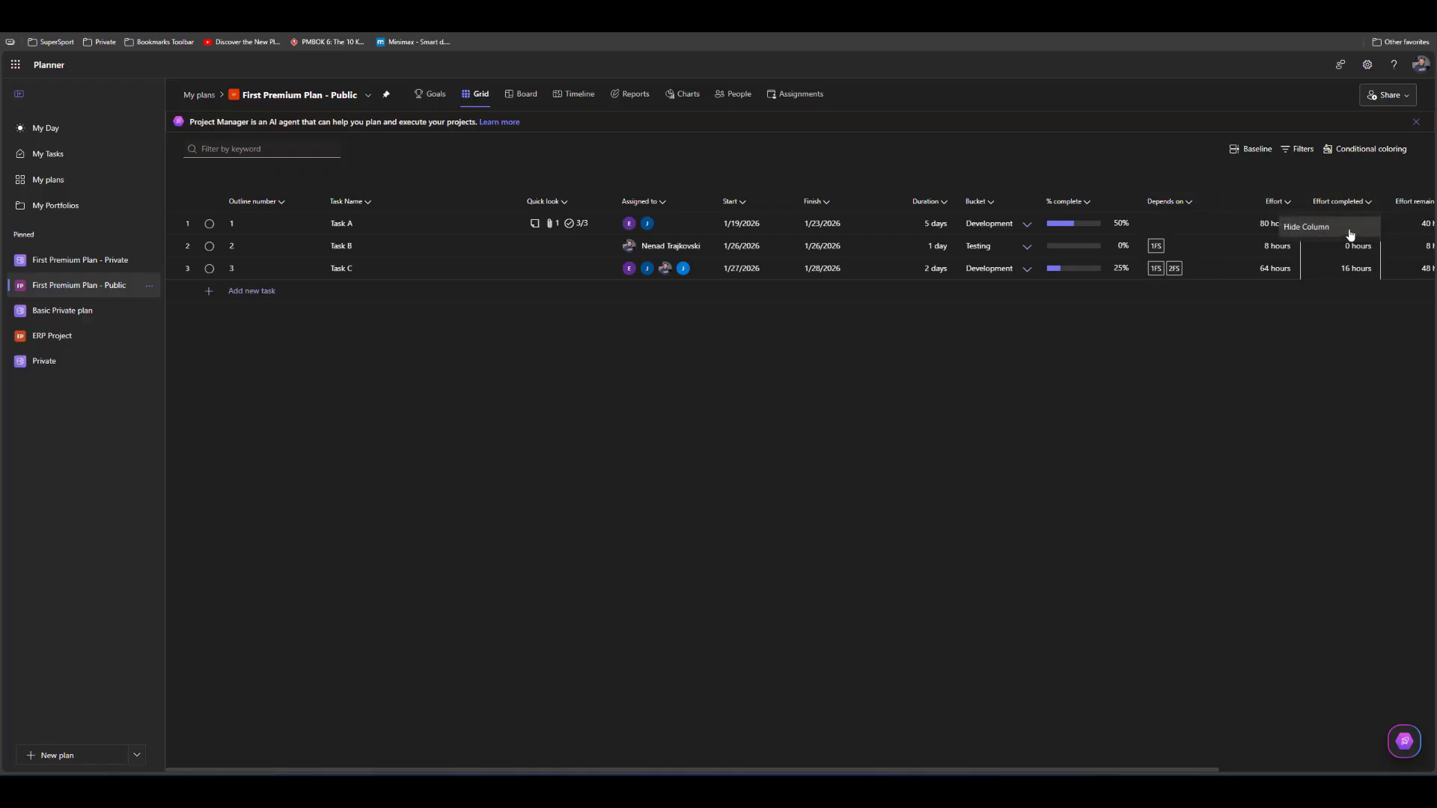
pyautogui.click(1351, 231)
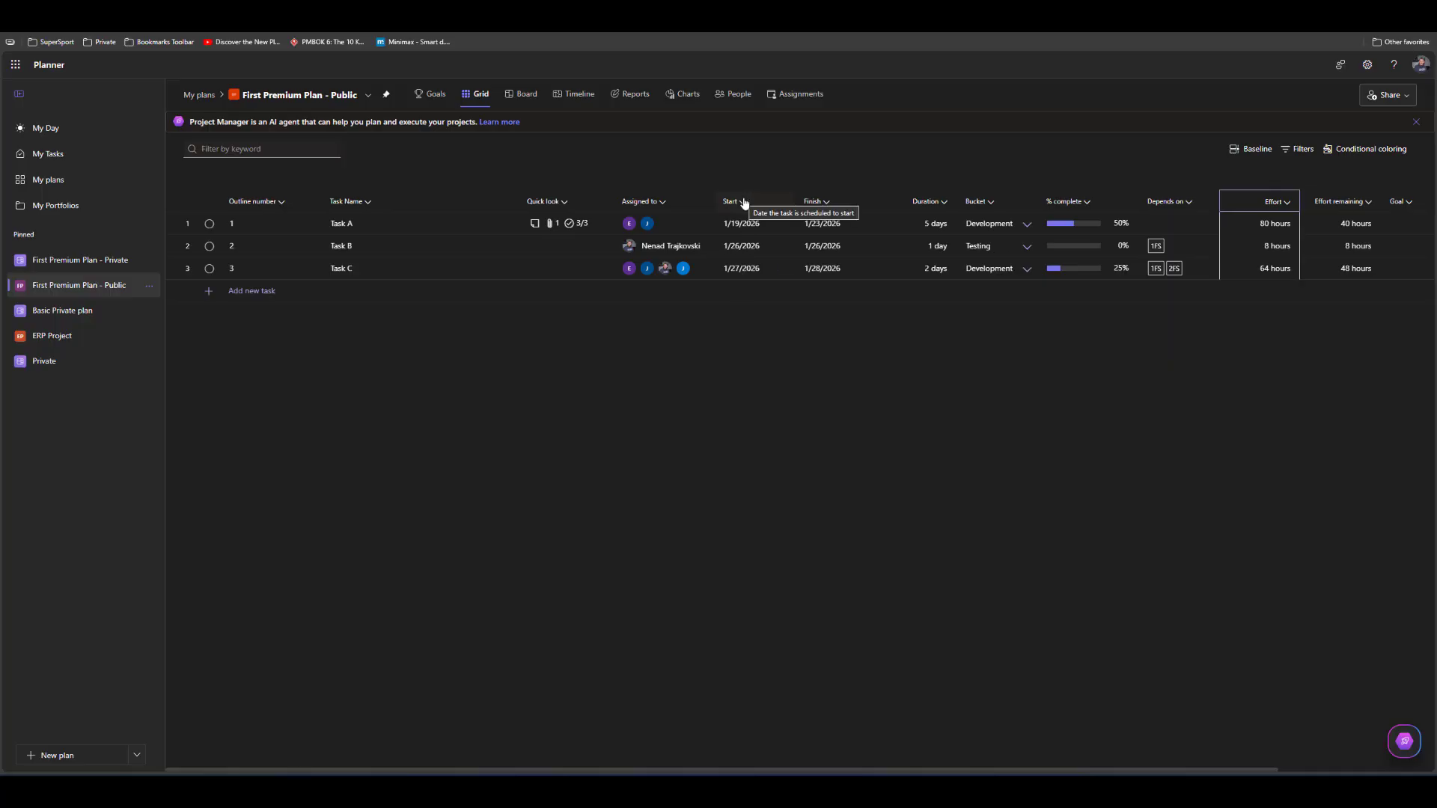
# Move the Quick look column between the Depends on and Effort columns
pyautogui.moveTo(537, 208); pyautogui.dragTo(1217, 211)
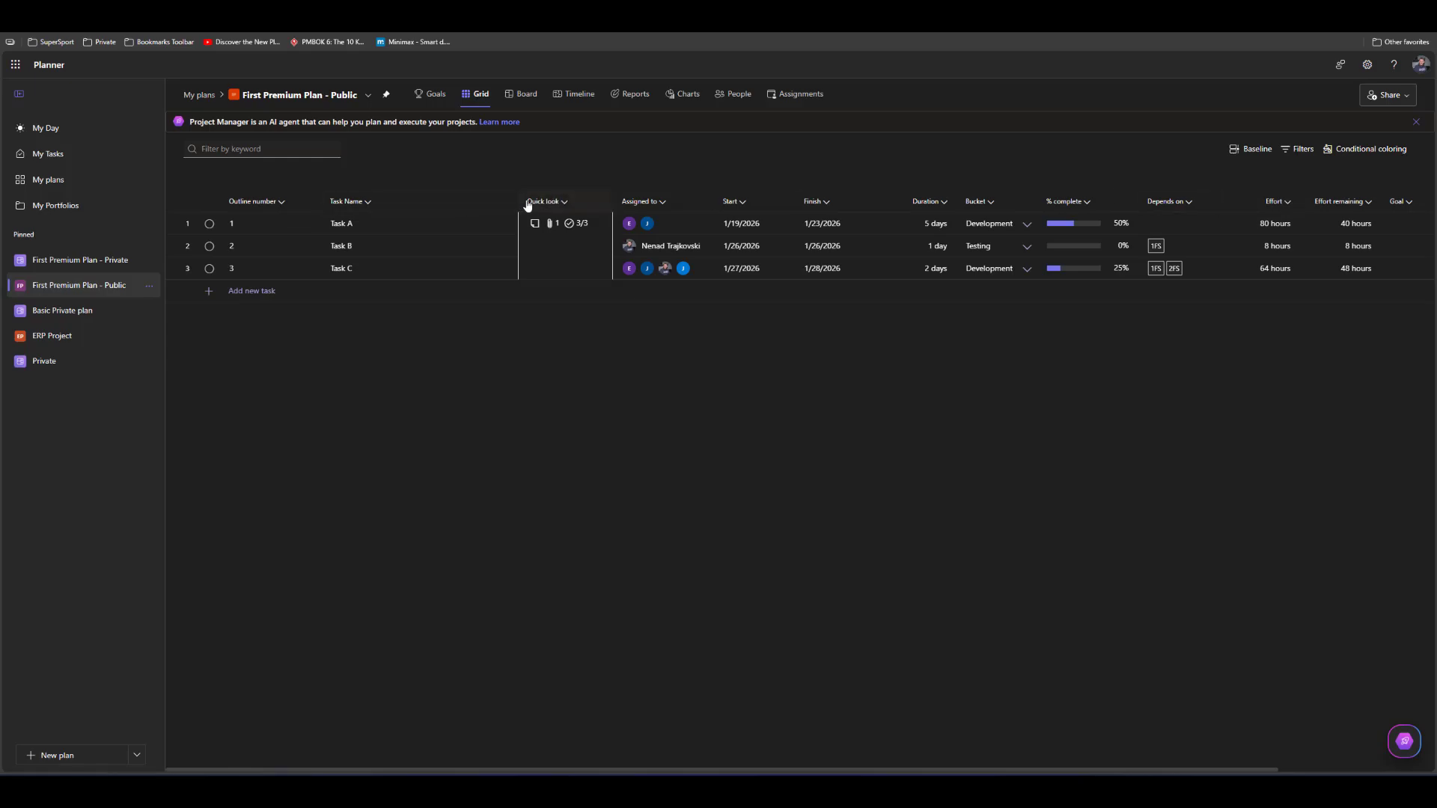
pyautogui.moveTo(530, 202); pyautogui.dragTo(1195, 210)
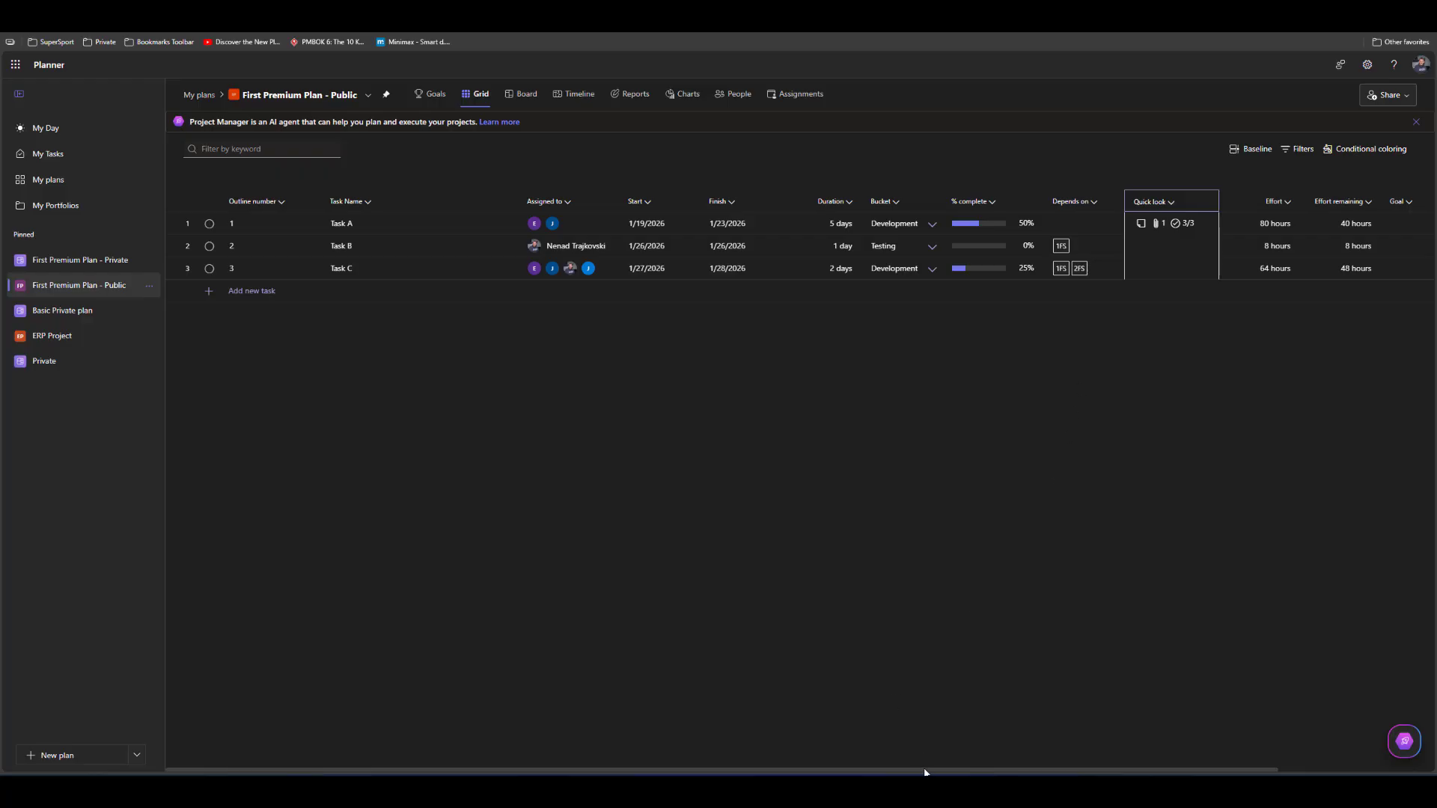
# Add the Priority, Labels, Dependents (after) and Effort completed columns to the end of the grid
pyautogui.moveTo(926, 771); pyautogui.dragTo(1188, 724)
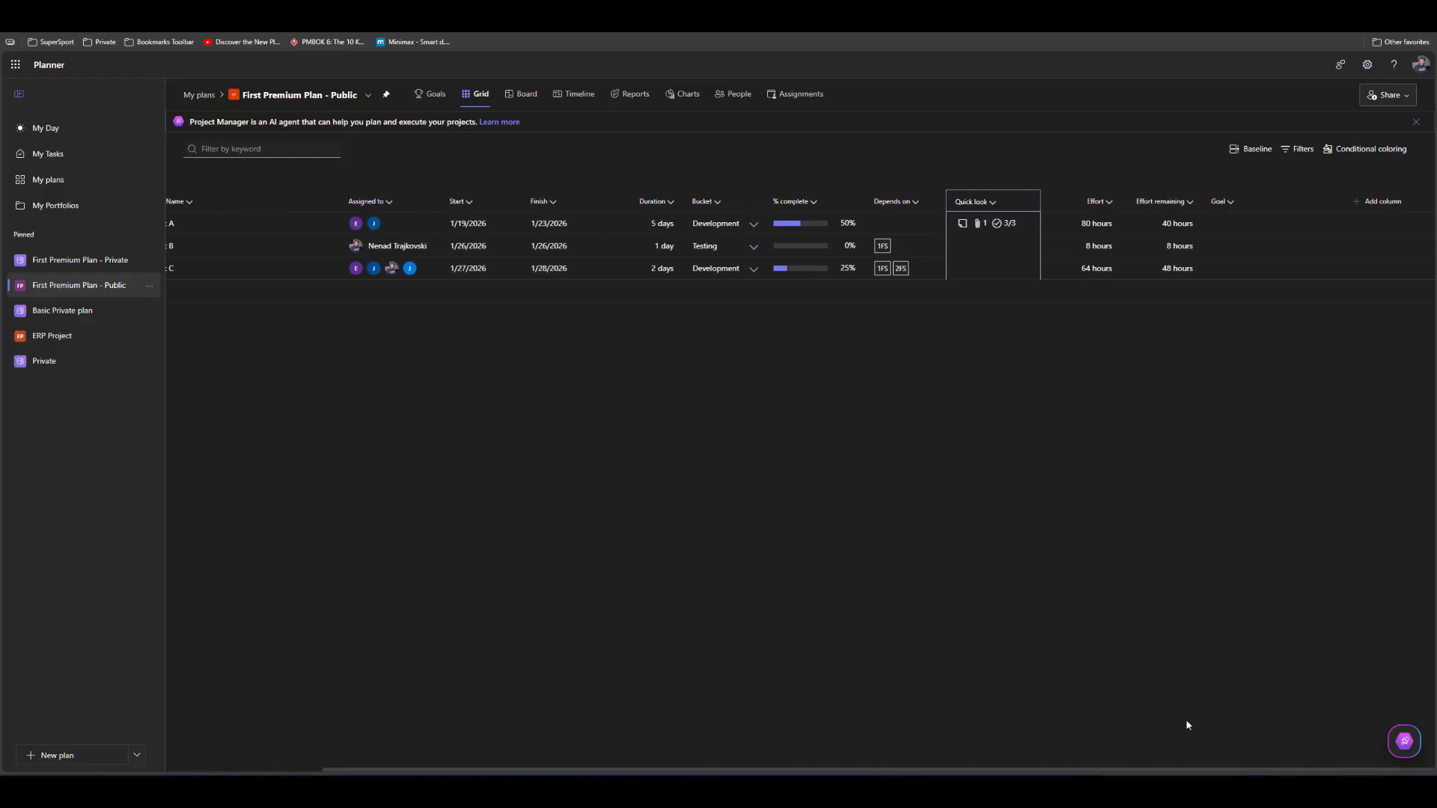
pyautogui.click(1361, 204)
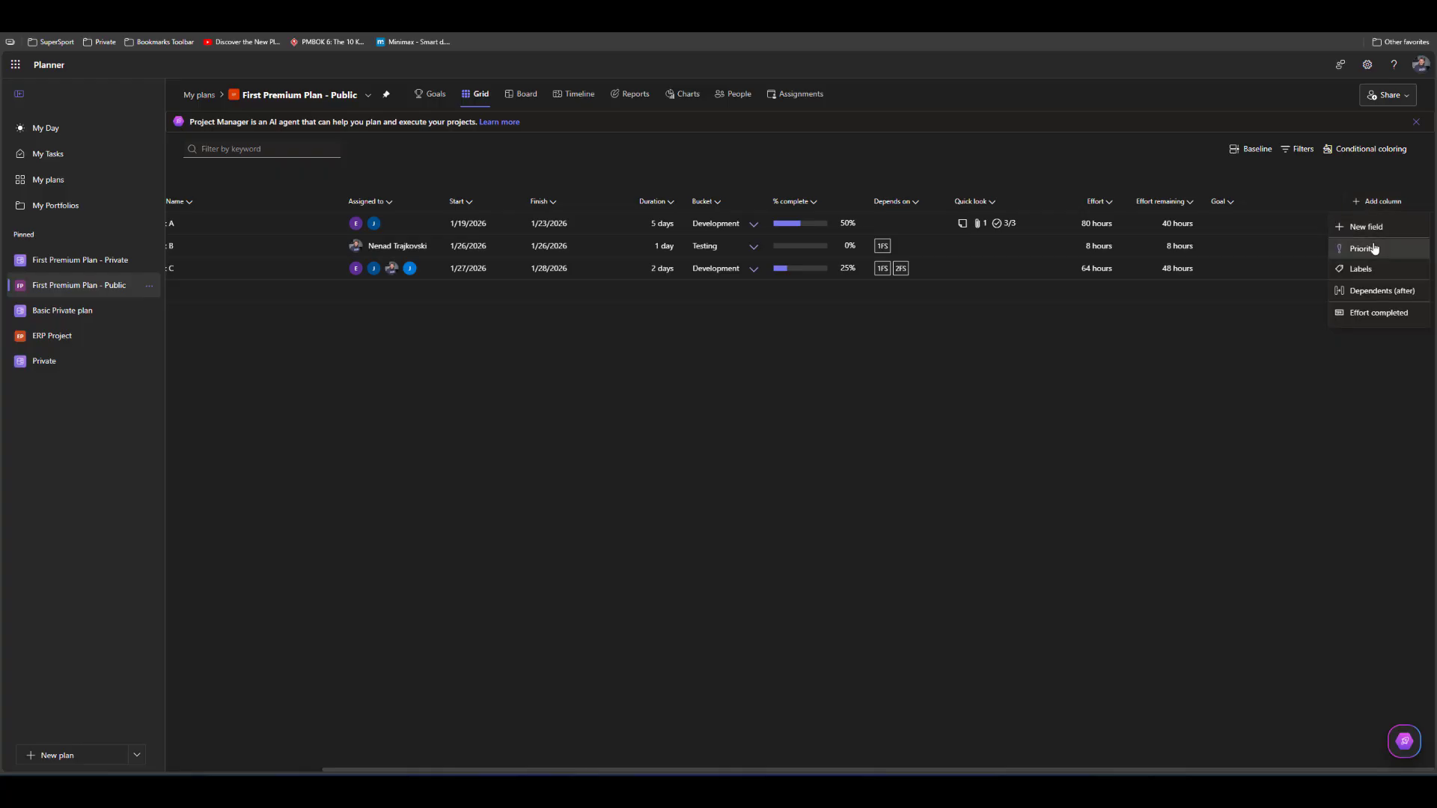
pyautogui.click(1371, 249)
pyautogui.click(1376, 210)
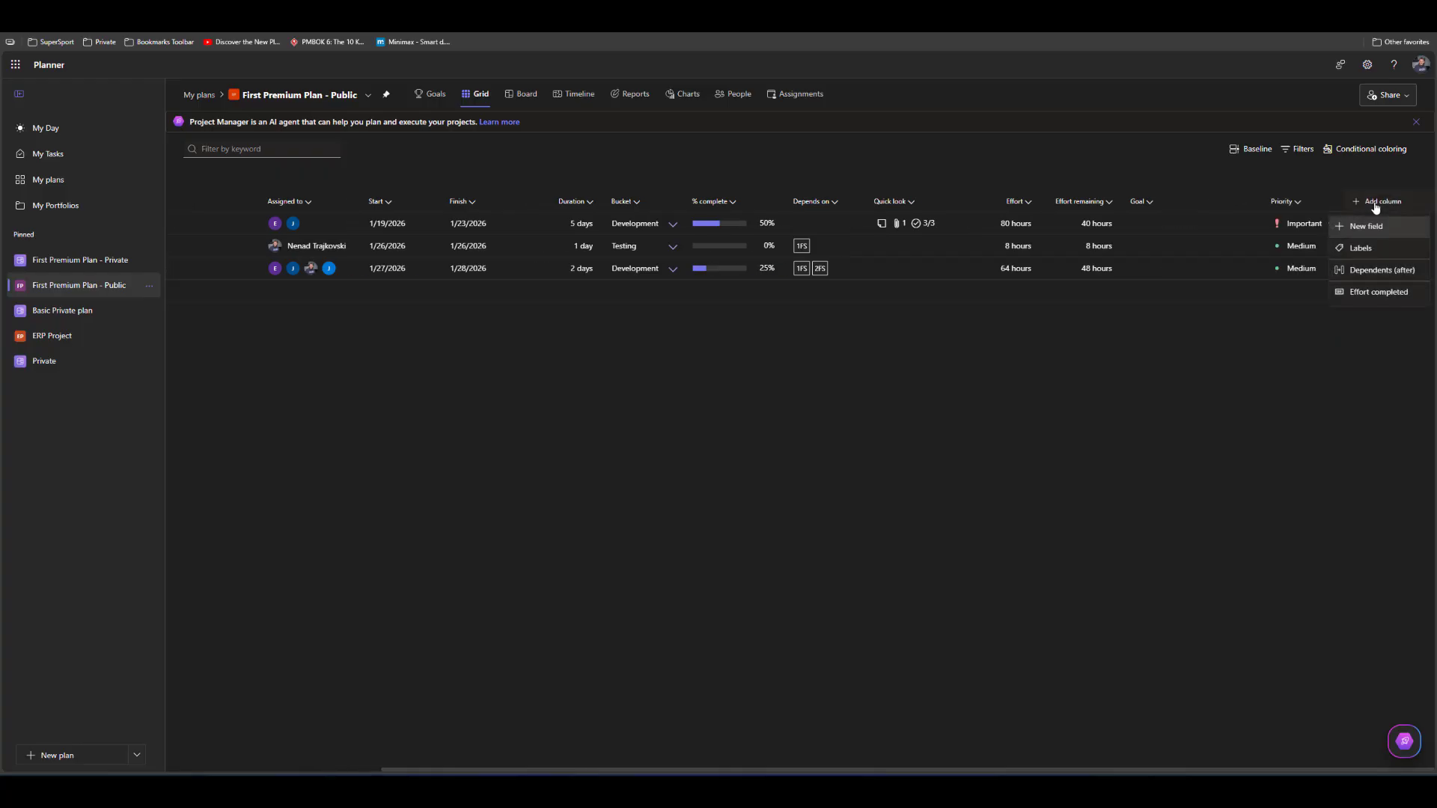
pyautogui.click(1379, 249)
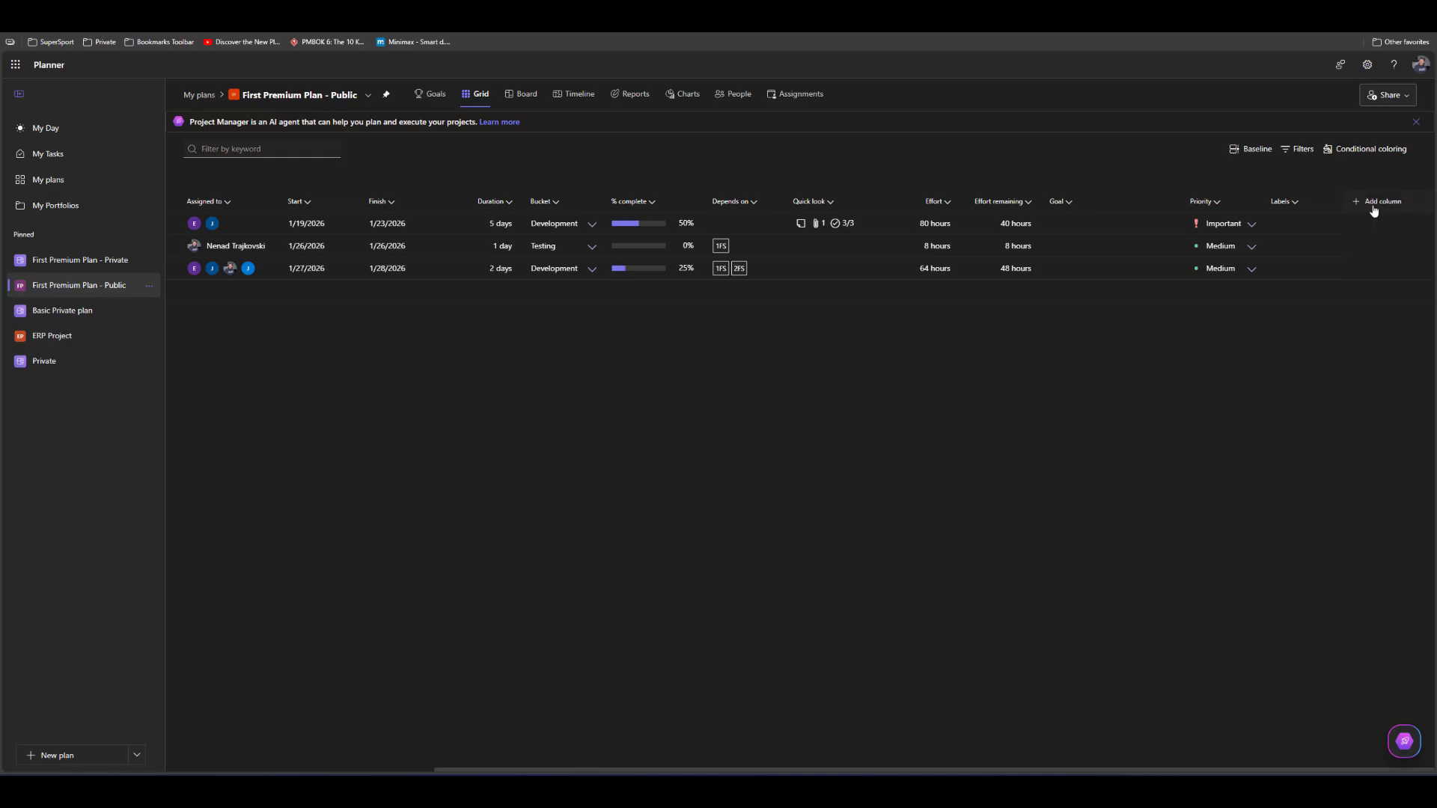
pyautogui.click(1373, 208)
pyautogui.click(1376, 250)
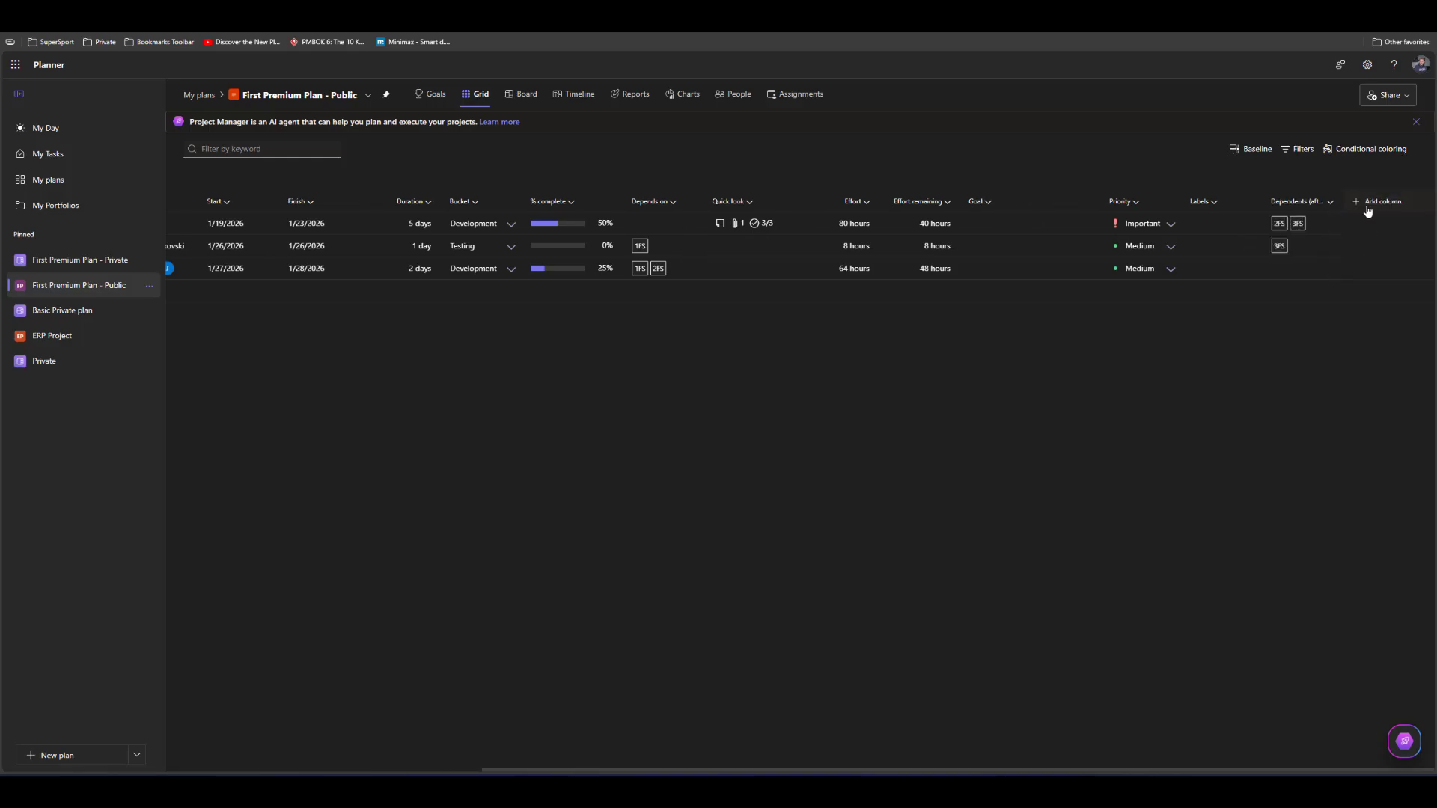
pyautogui.click(1370, 204)
pyautogui.click(1379, 253)
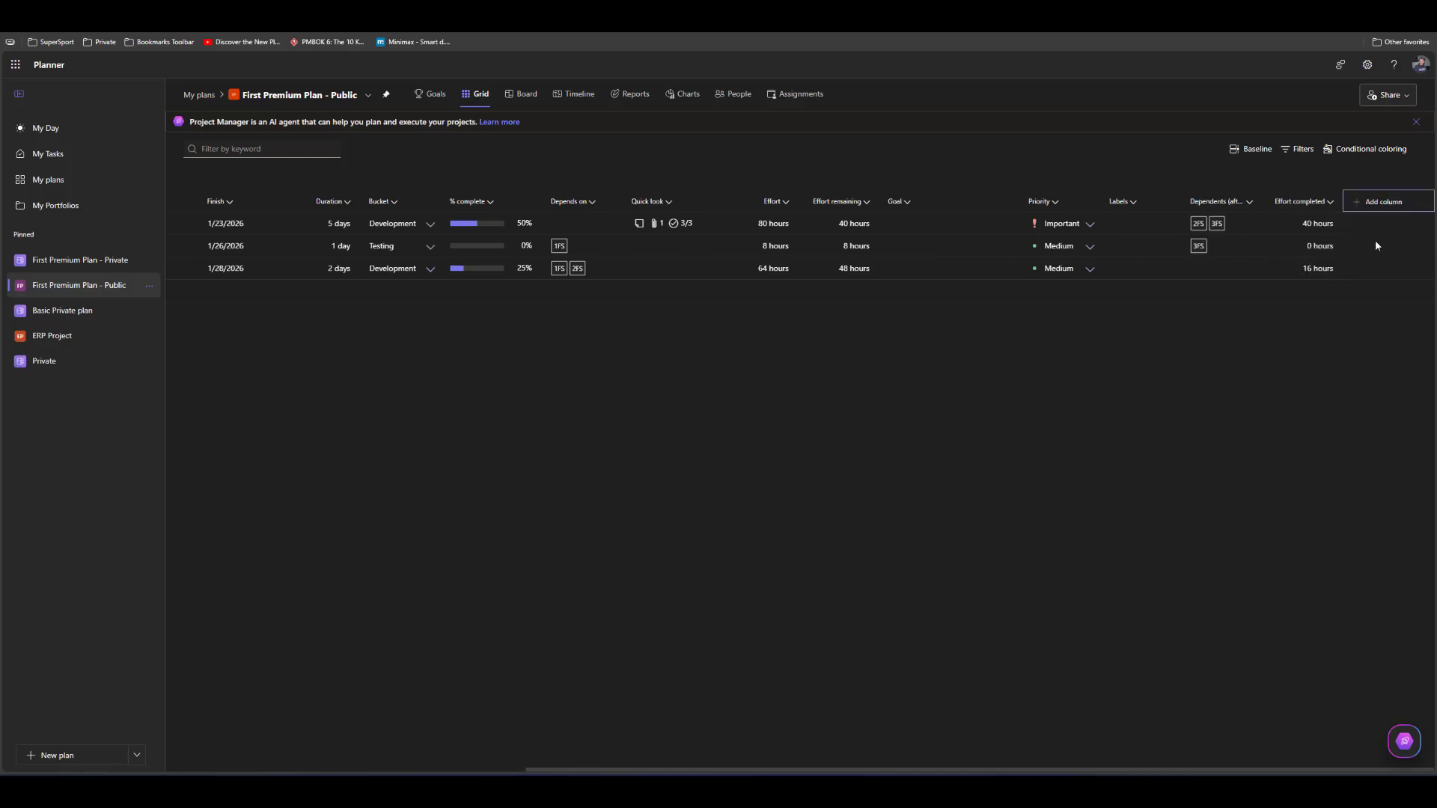
# Open the choices for adding another column to the grid
pyautogui.click(1377, 209)
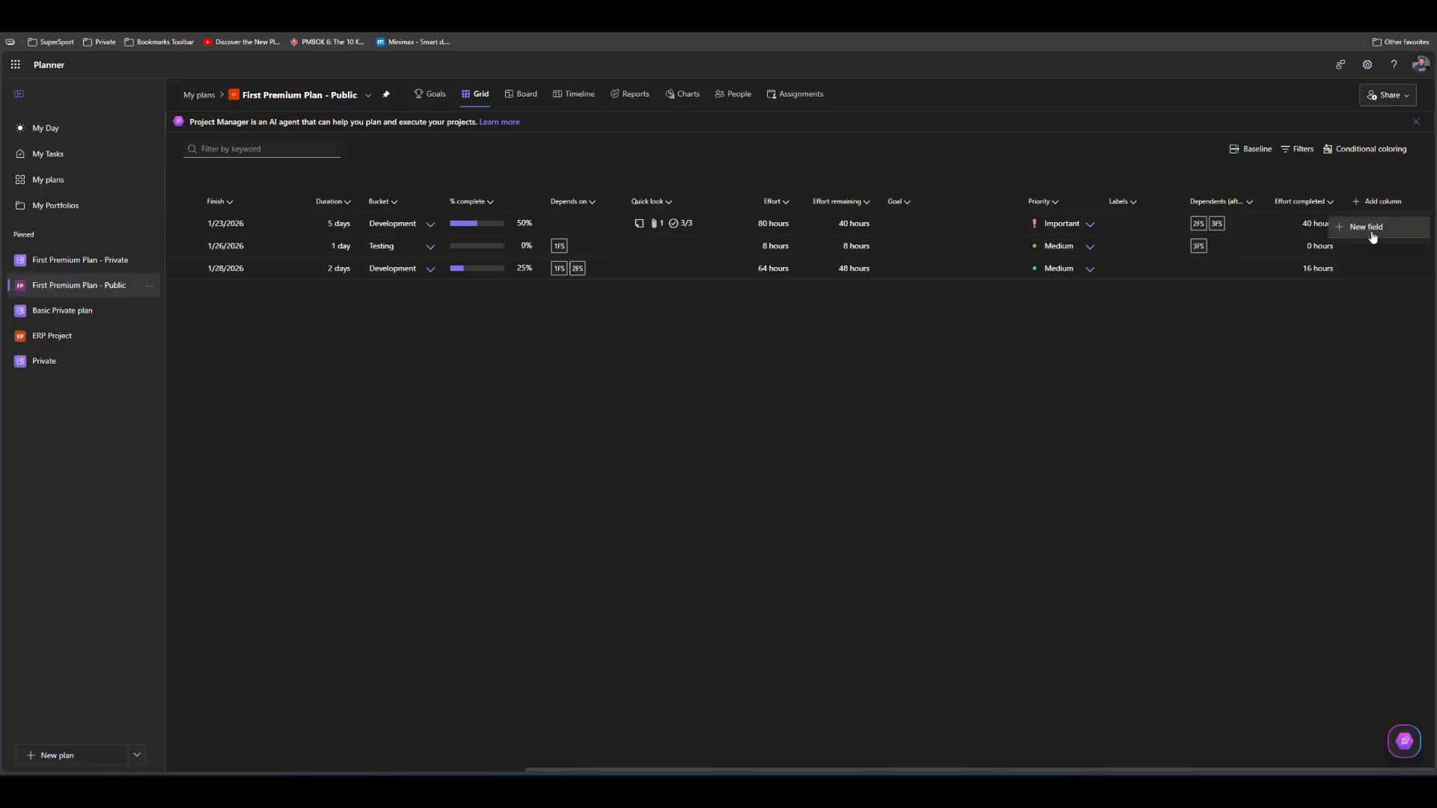